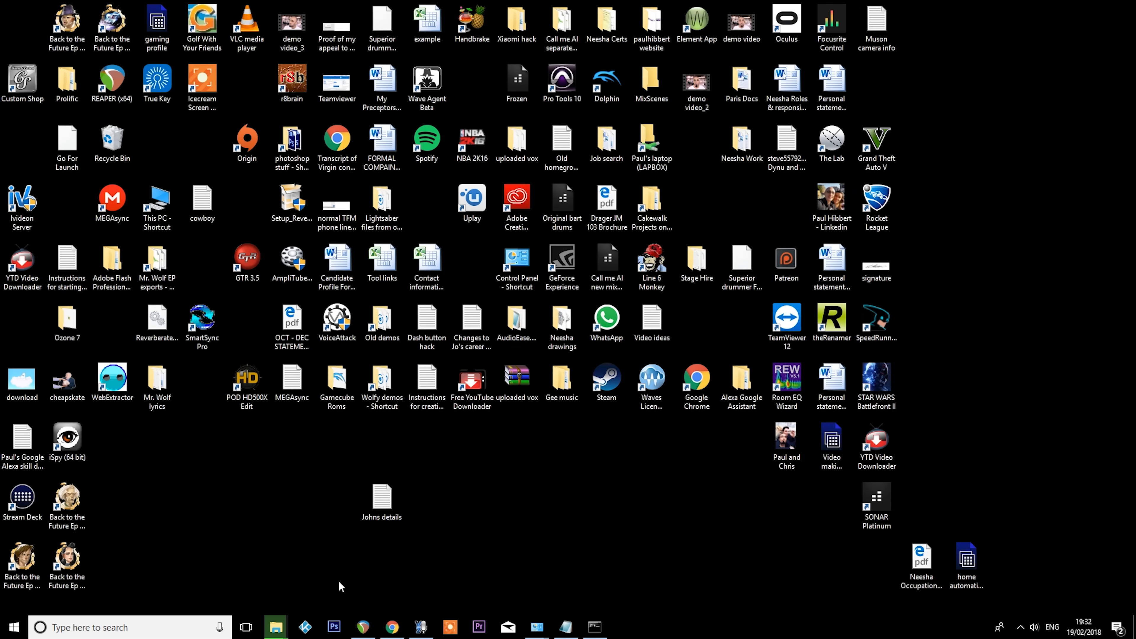
- Open Kodi and, in the service control settings, allow remote control via HTTP on port 2341
click(305, 625)
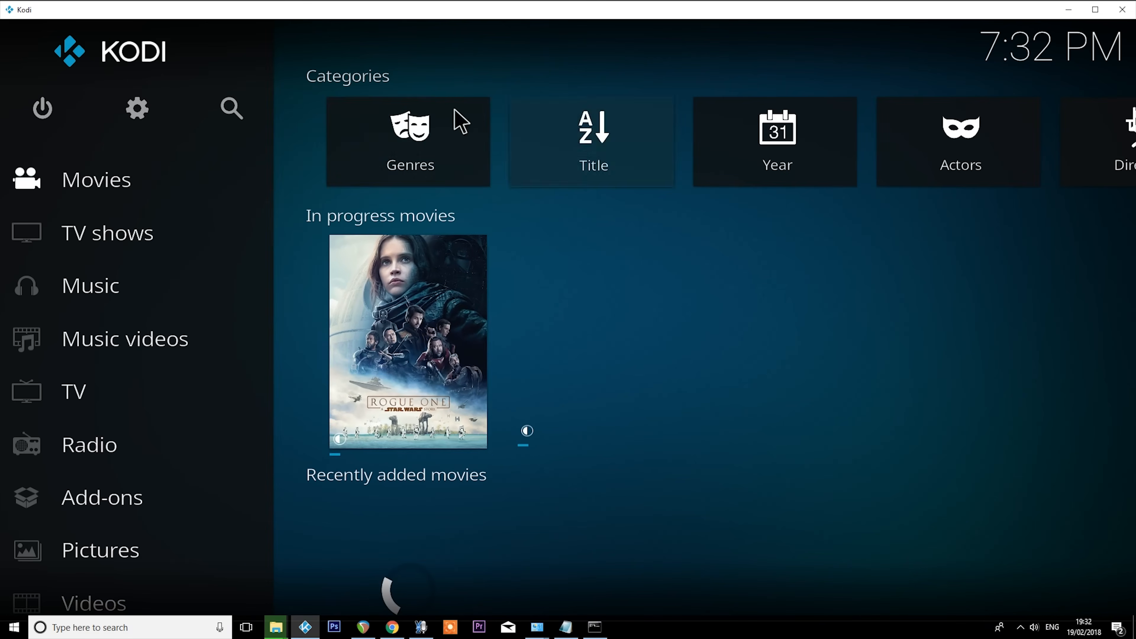
click(142, 106)
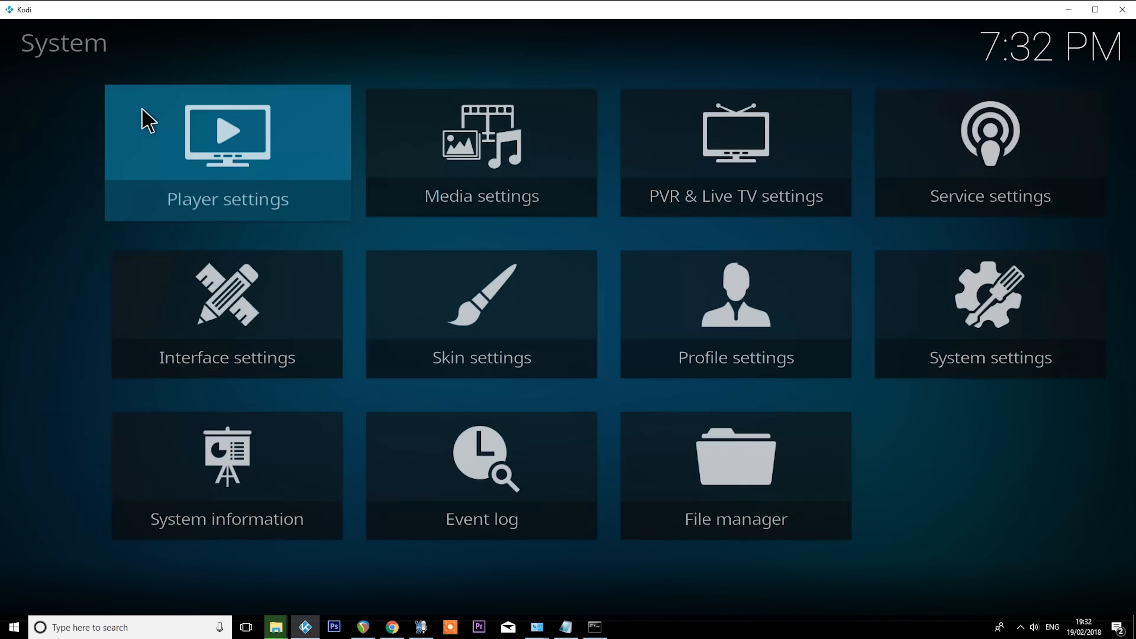
click(964, 154)
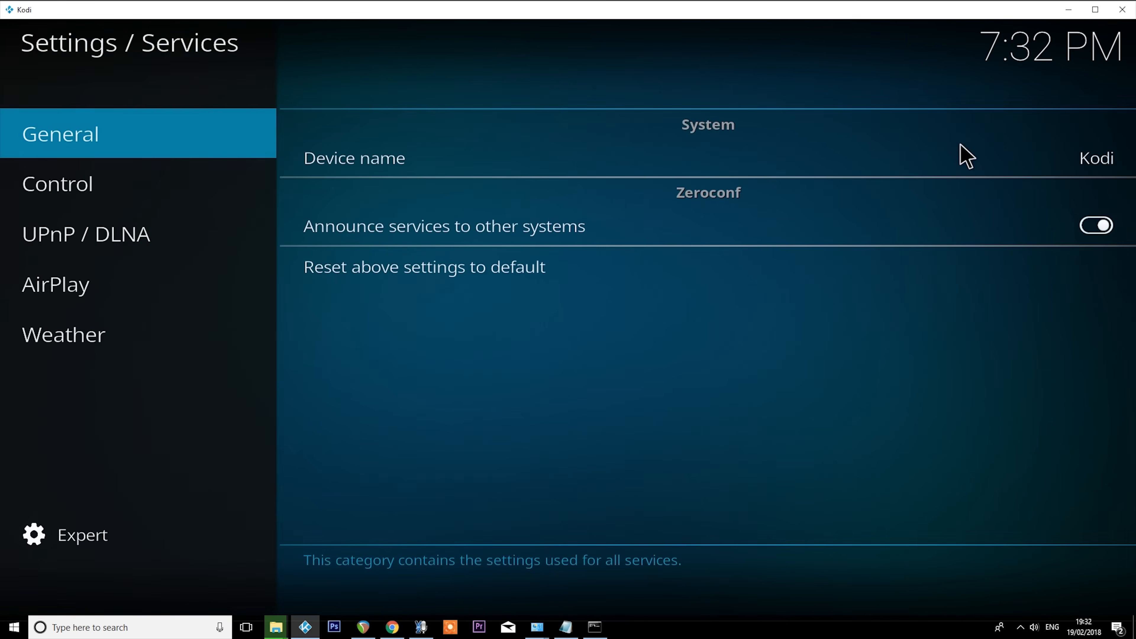
click(125, 194)
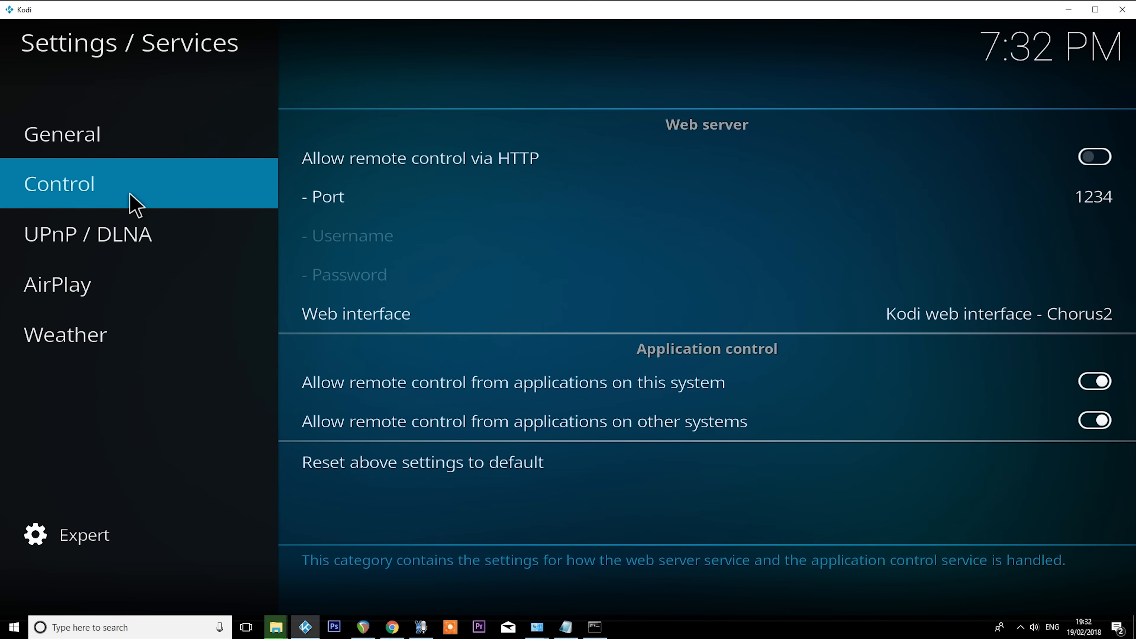
click(1094, 156)
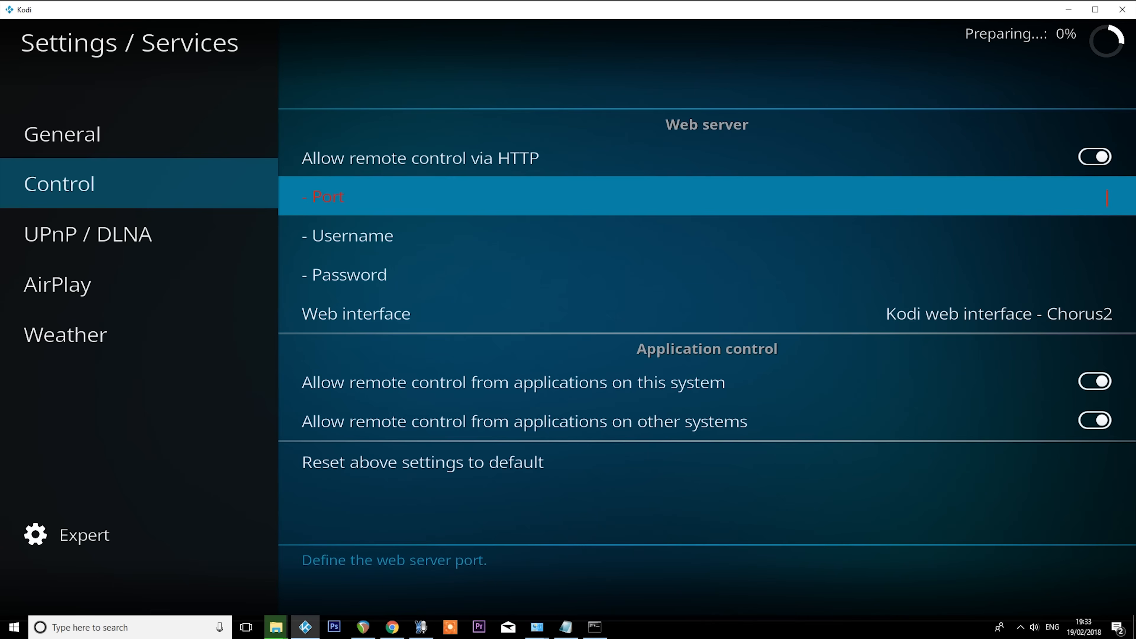
text(2341)
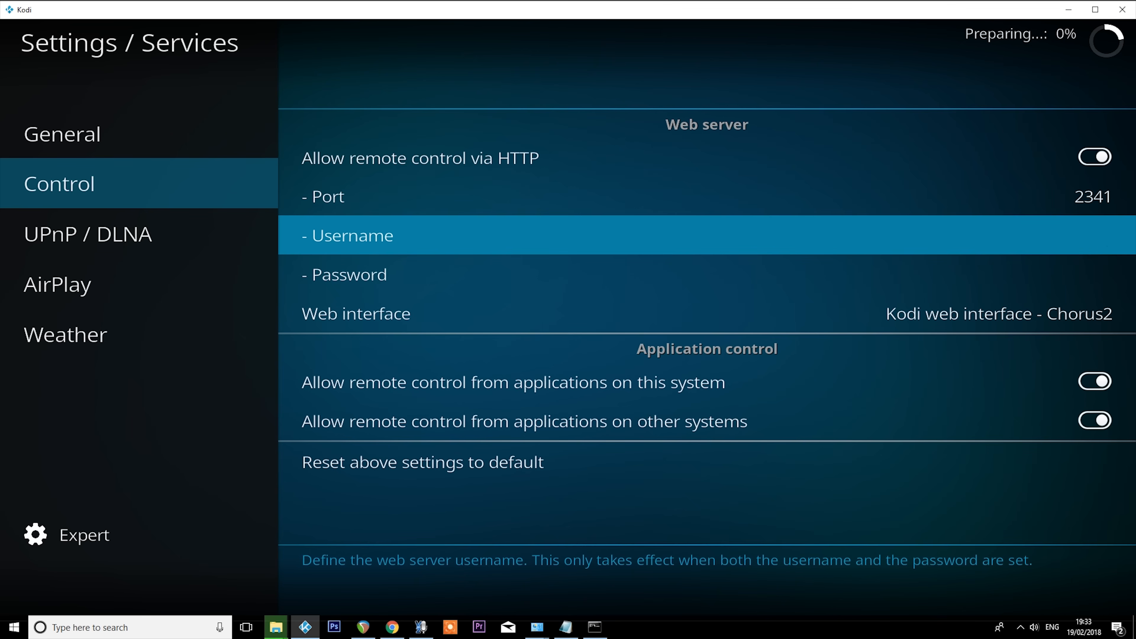
- Set the web server username to Kodi and enter the web server password
text(Kodi)
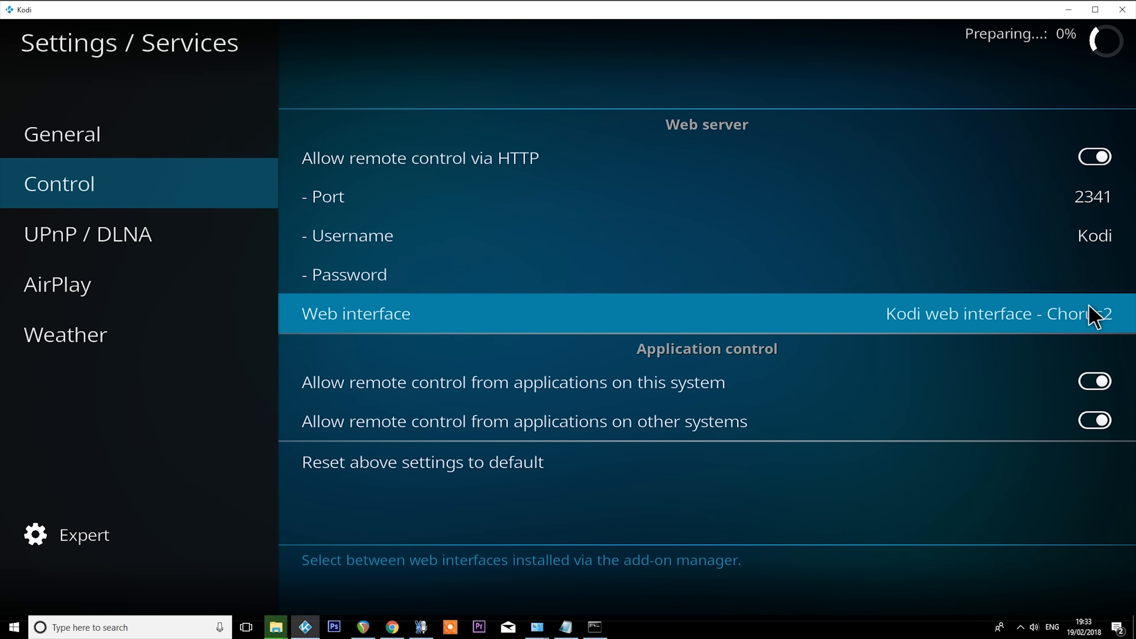
click(1098, 286)
text(**********)
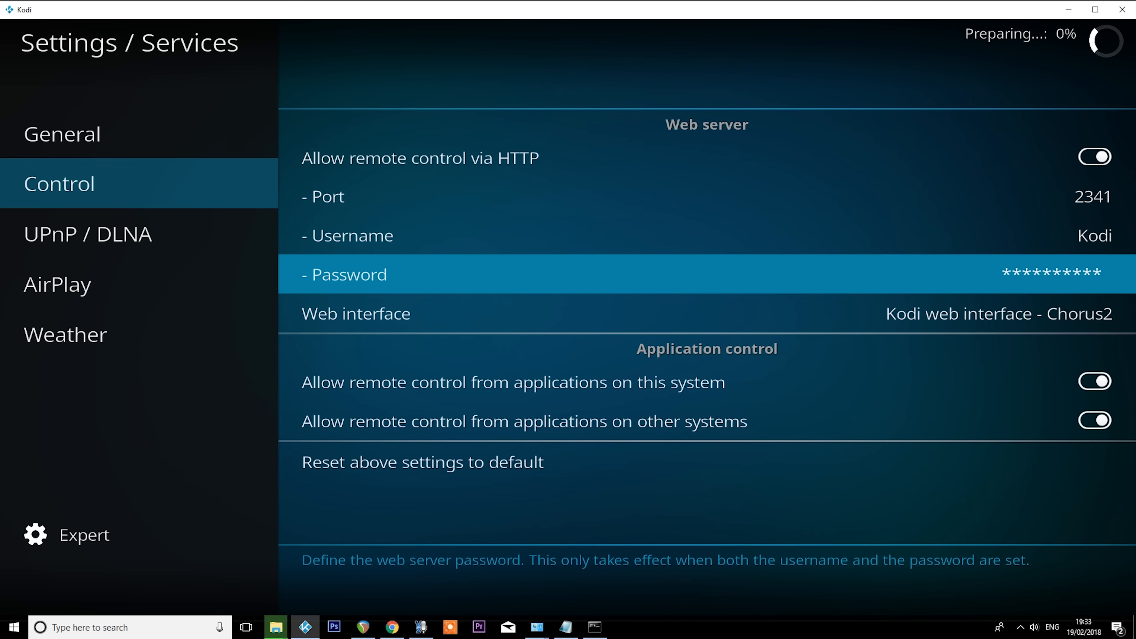
key(Return)
click(1122, 247)
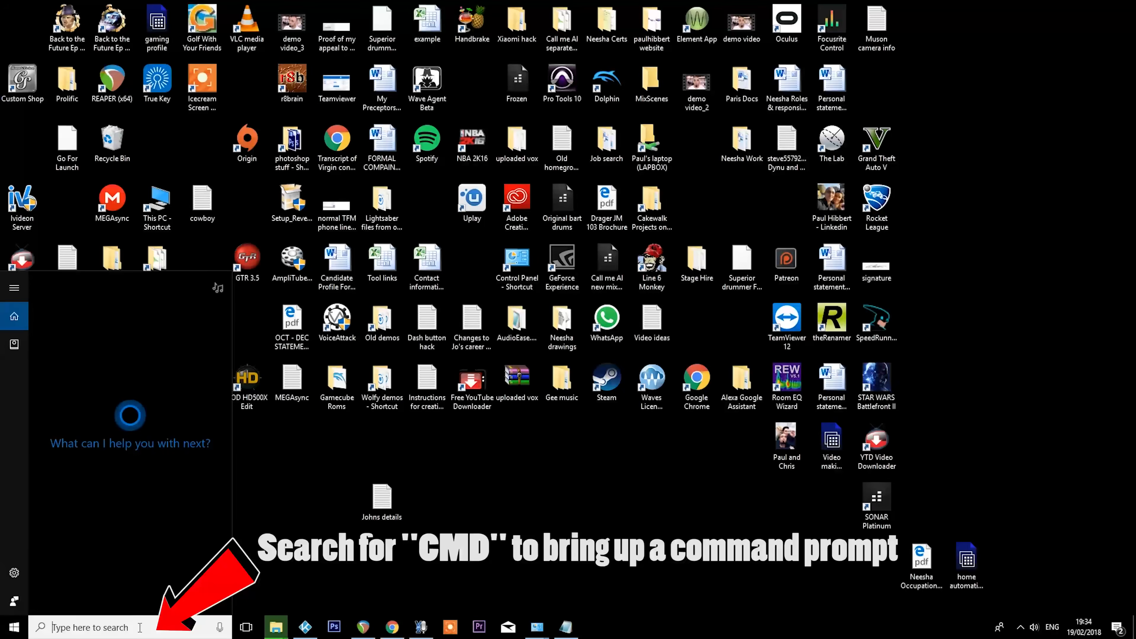
- Open a Windows Command Prompt and run ipconfig to list the computer's network addresses
text(cmd)
key(Return)
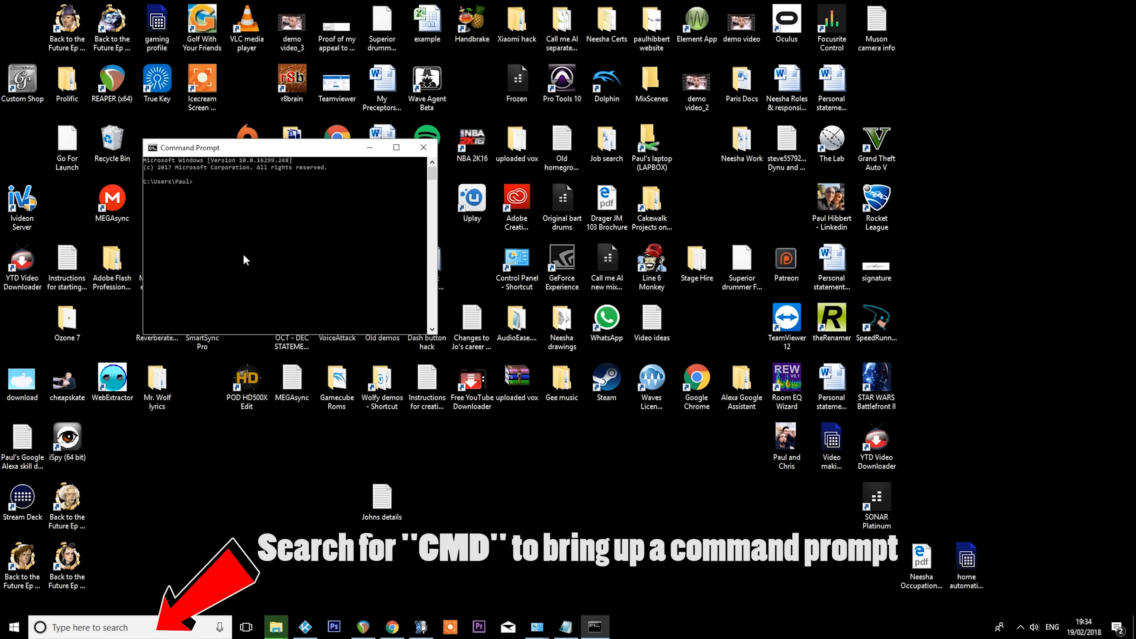
text(ipconfig)
key(BackSpace)
key(BackSpace)
key(BackSpace)
key(BackSpace)
key(BackSpace)
text(onfig)
key(Return)
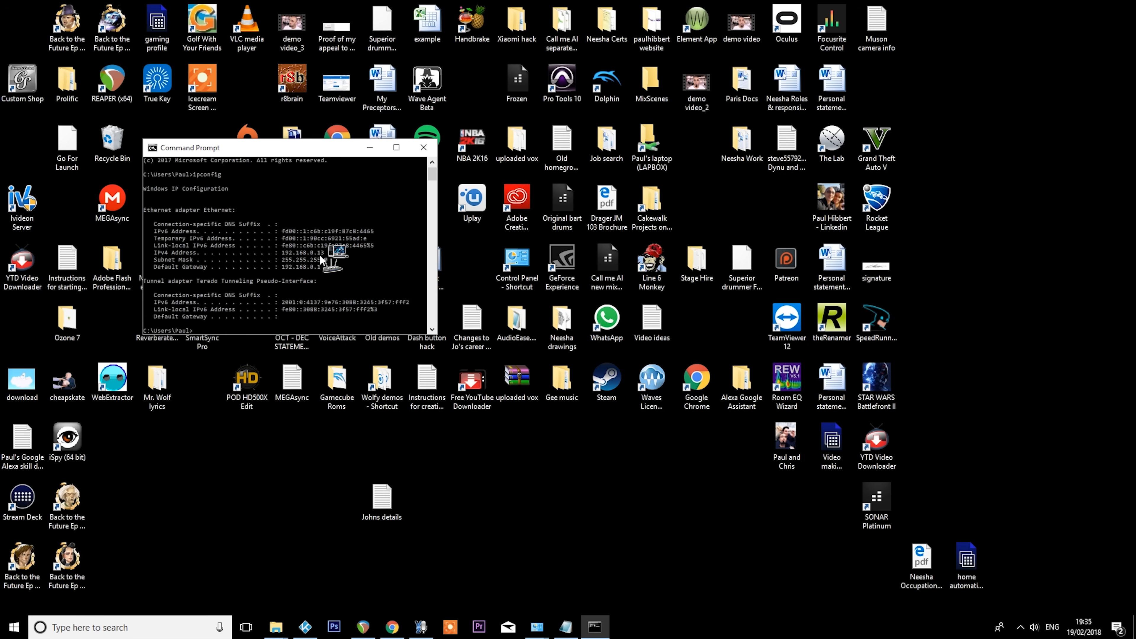
- Switch to Chrome, enter the default gateway address 192.168.0.1, check it against the ipconfig output, and load the router page
mouse_move(393, 628)
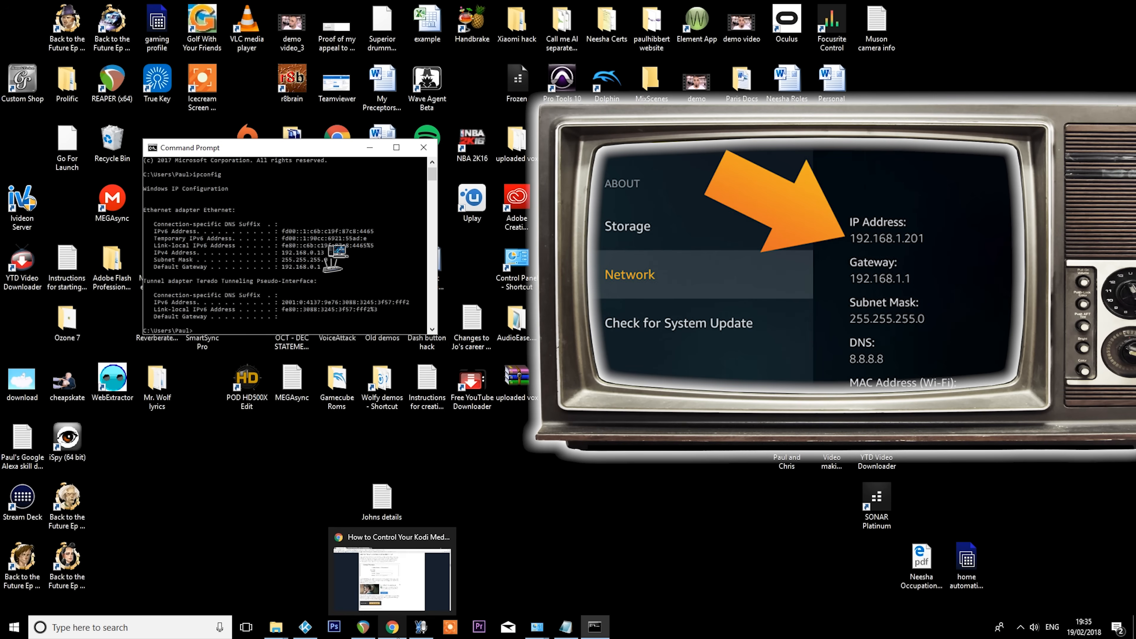
click(393, 628)
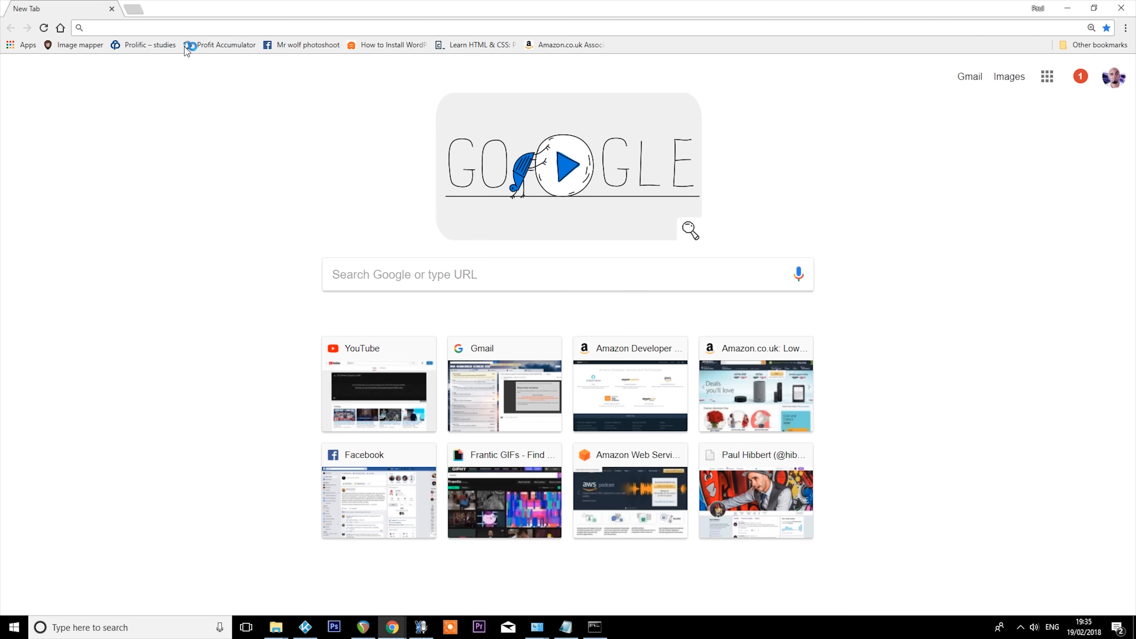
click(233, 33)
text(192)
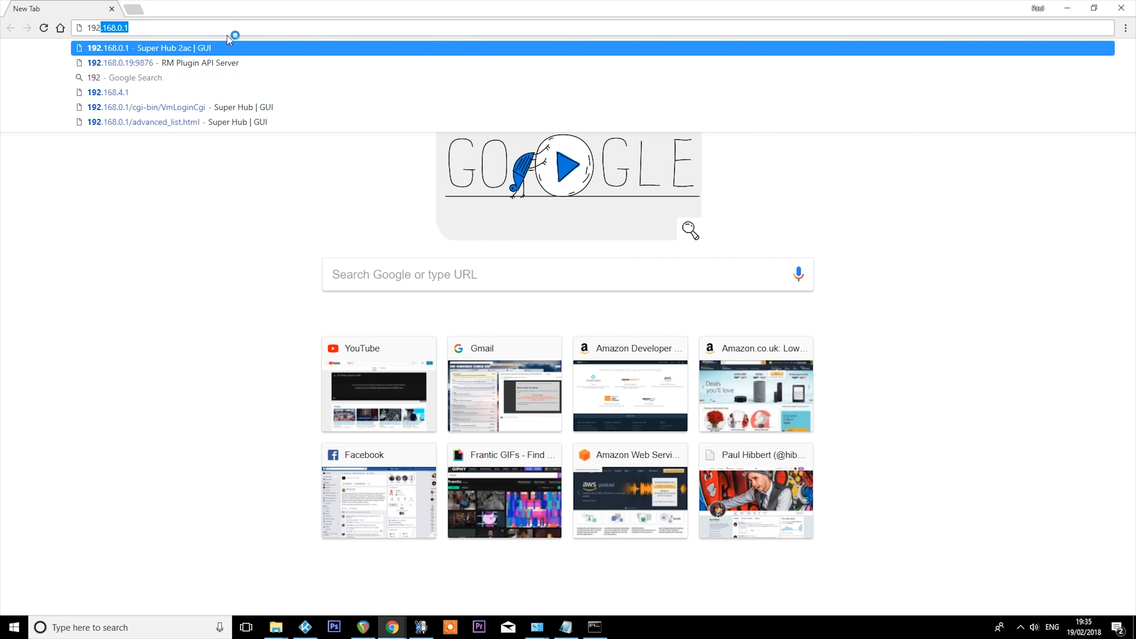
text(.168.)
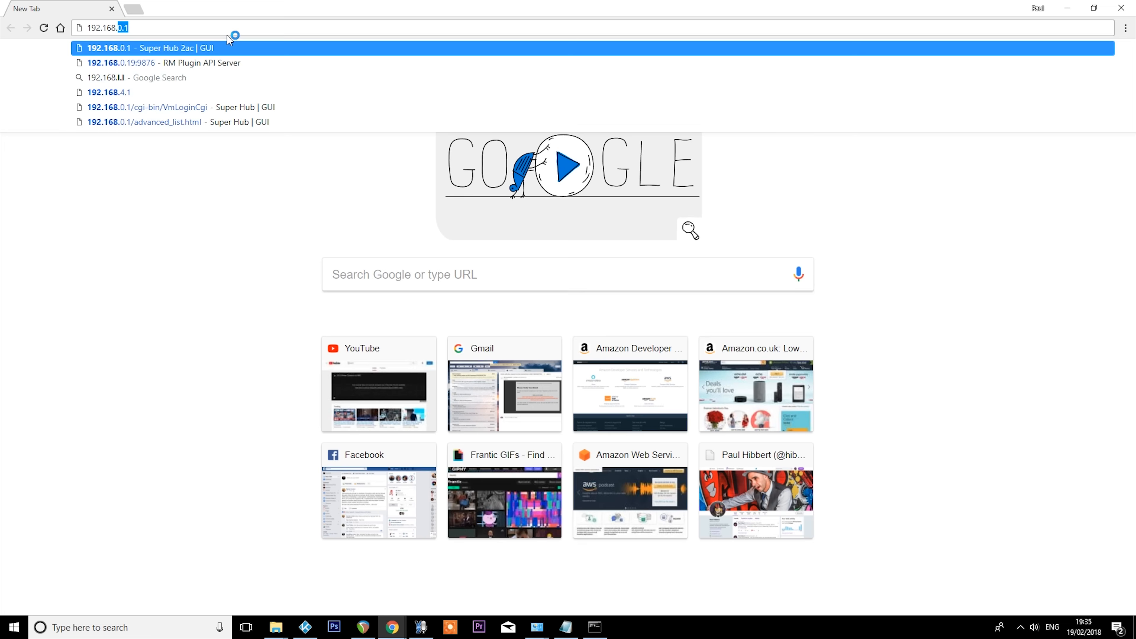
text(0.1)
key(alt+Tab)
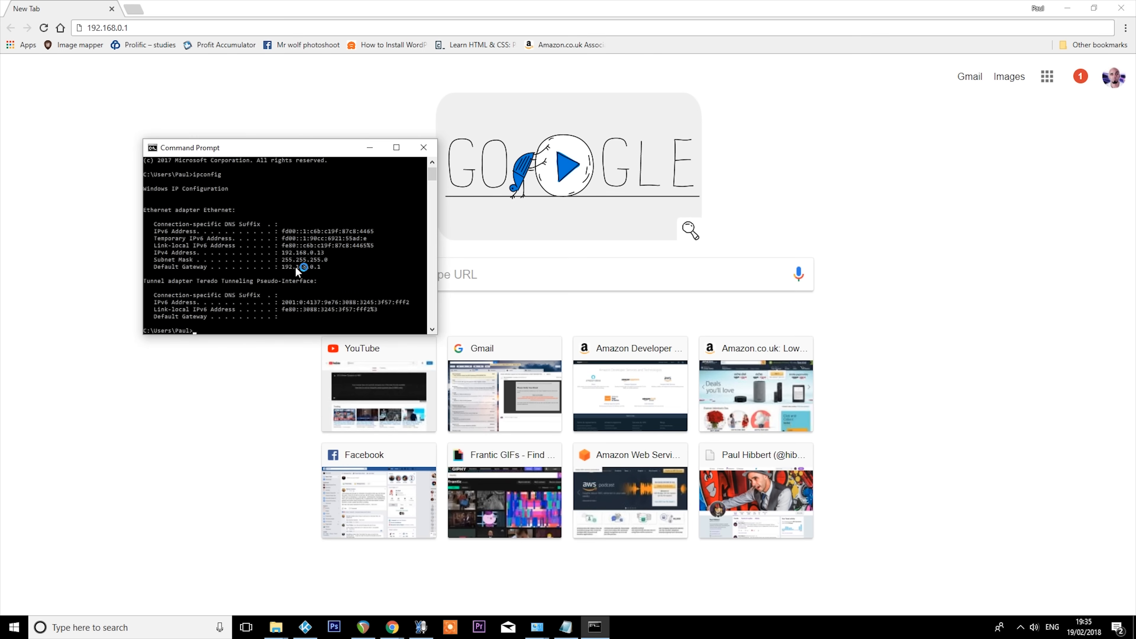
key(alt+Tab)
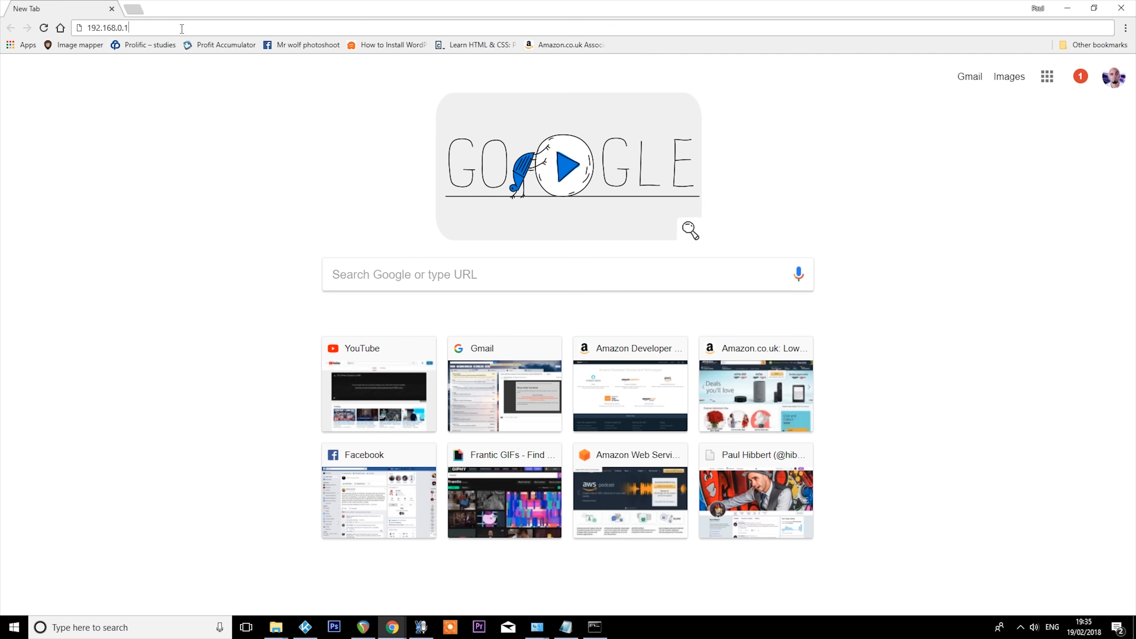
key(Return)
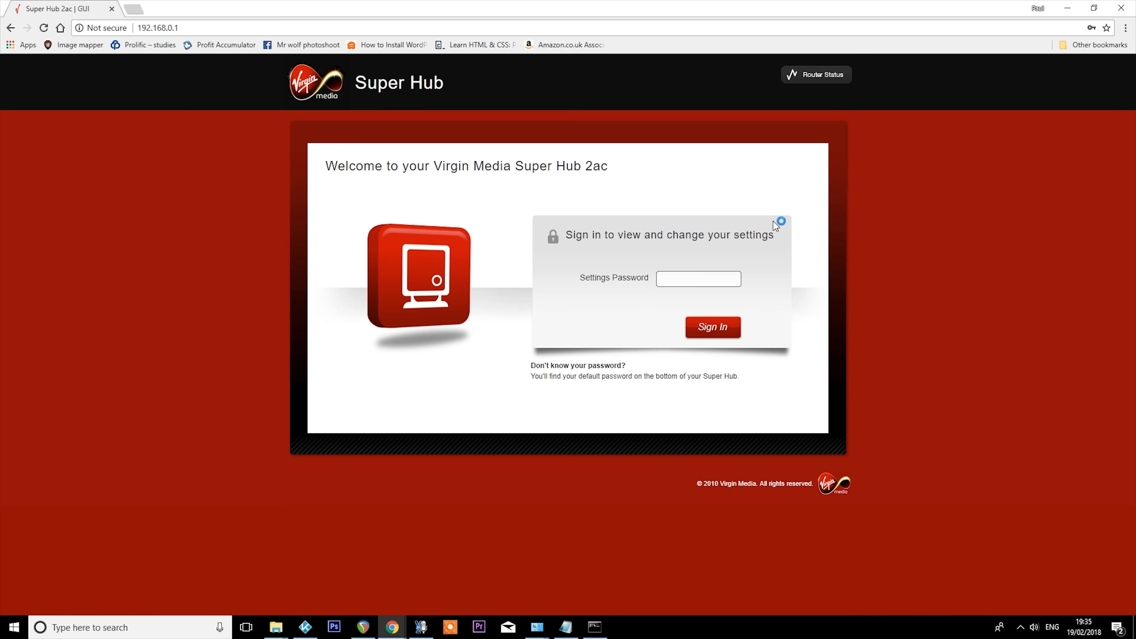
- Enter the router's settings password and sign in to the Super Hub
click(665, 281)
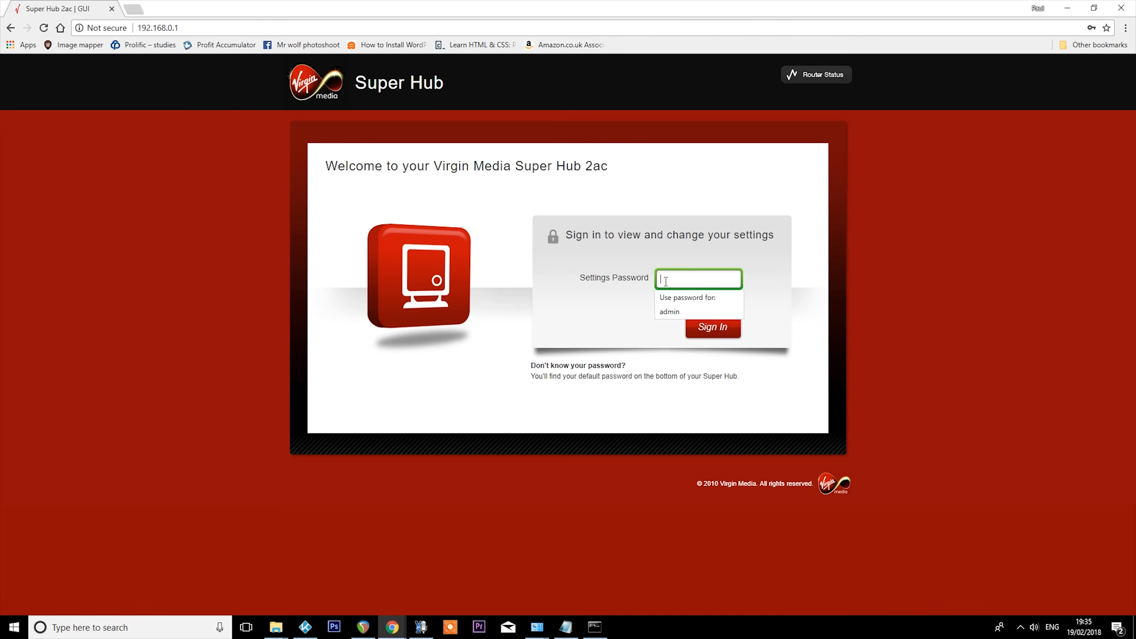
text(••)
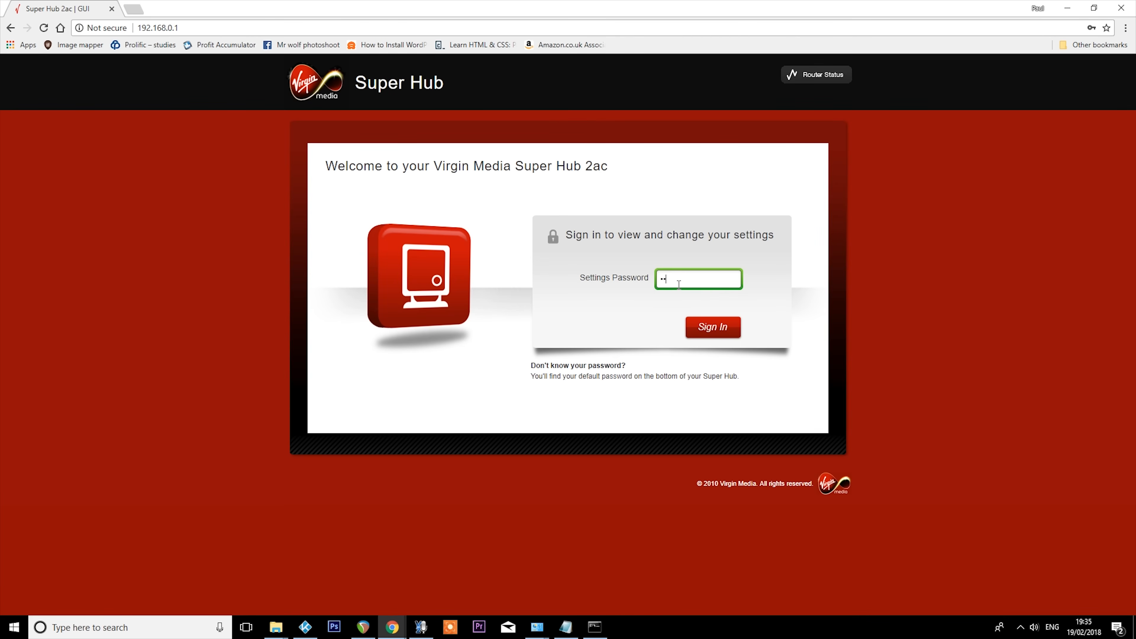
text(••••••)
key(Return)
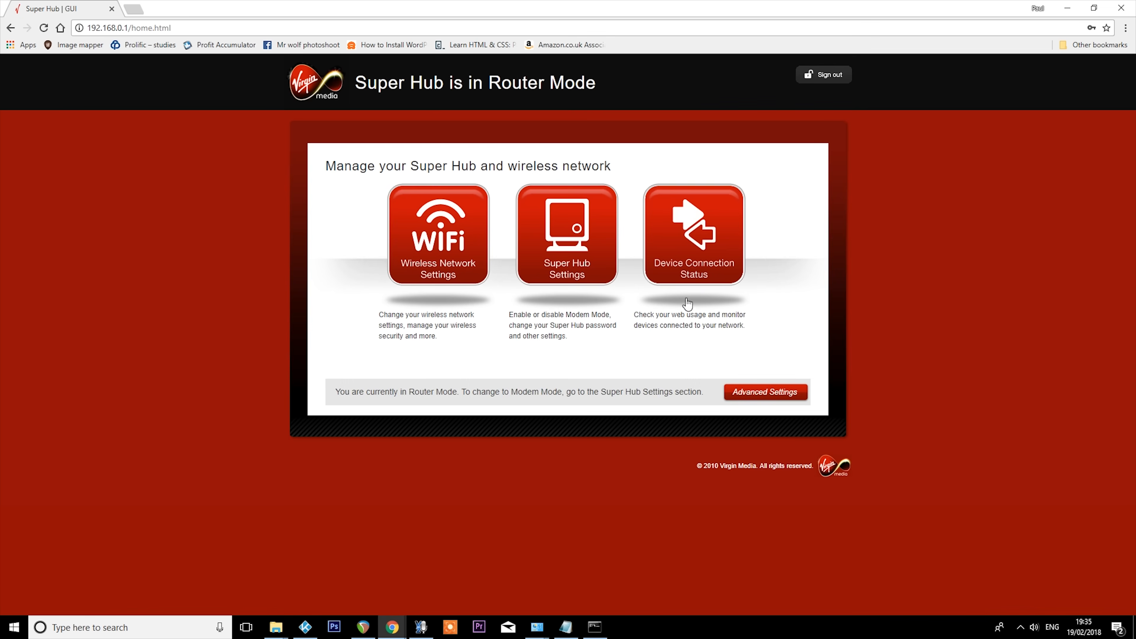
- Open the Port Forwarding page from the security section of the router's advanced settings
click(767, 393)
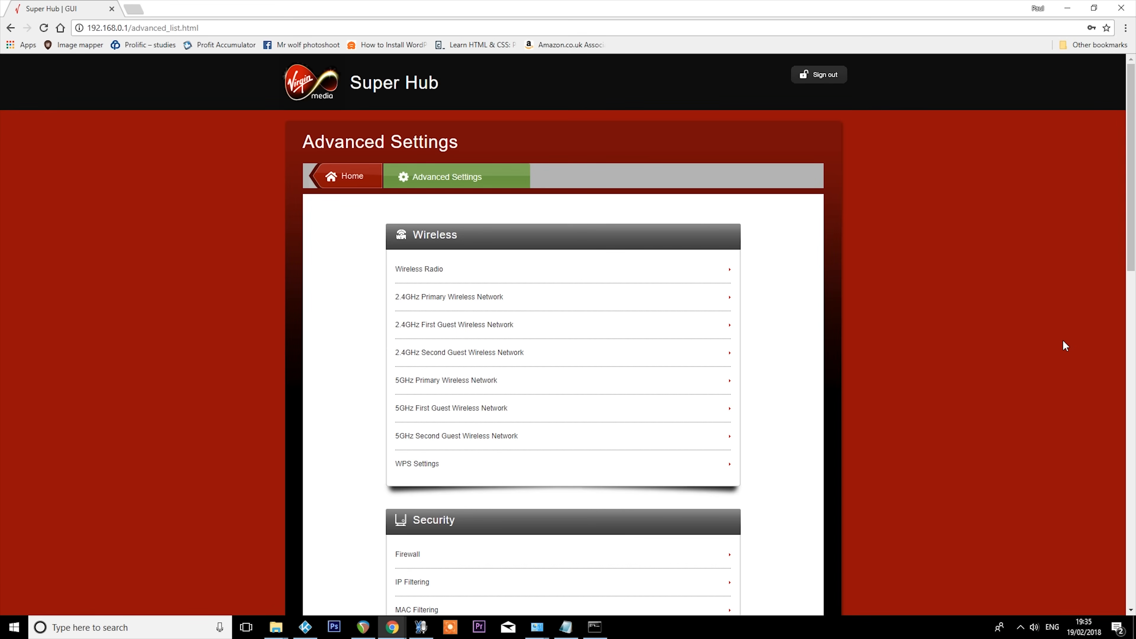
scroll(992, 380, down, 5)
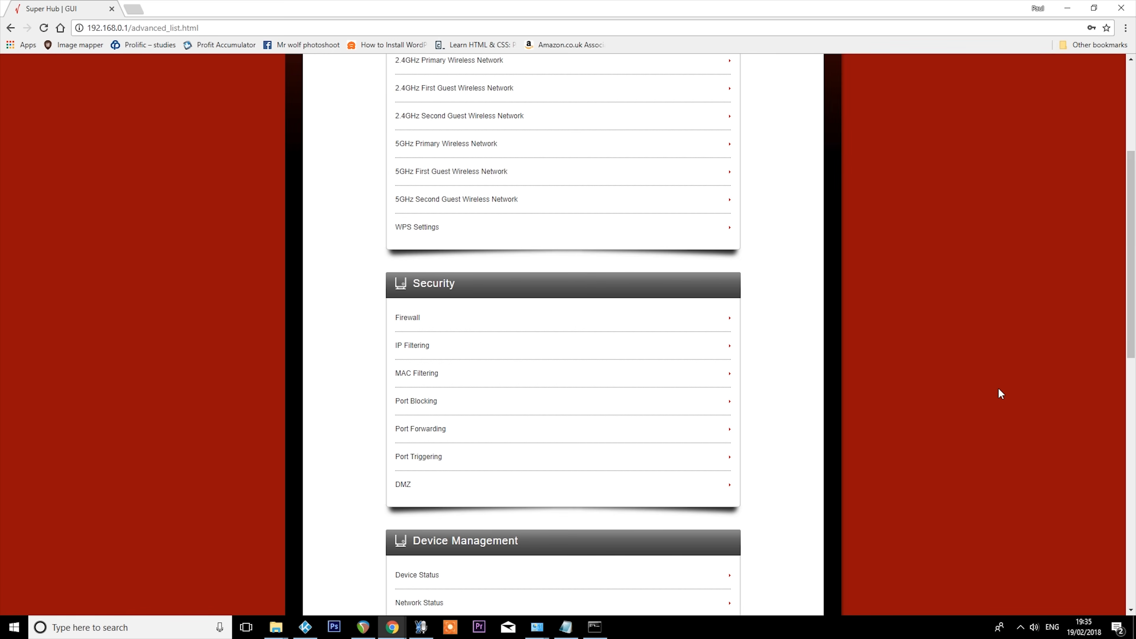
click(419, 428)
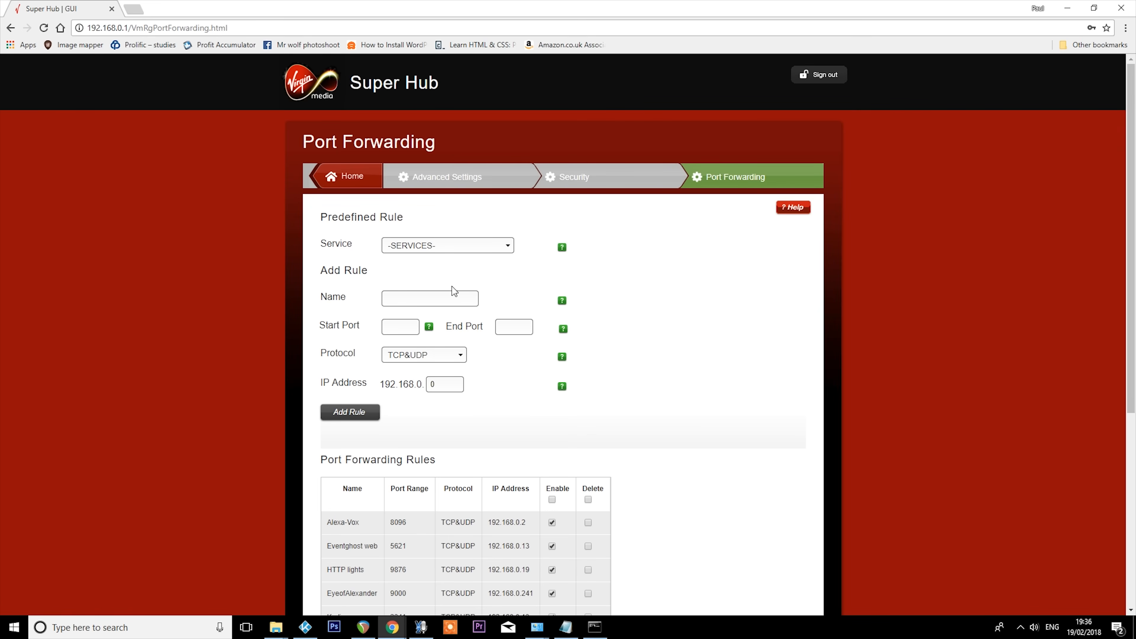
- Name the new port forwarding rule "Kodi Music room" and set its start and end ports to 2341
click(455, 299)
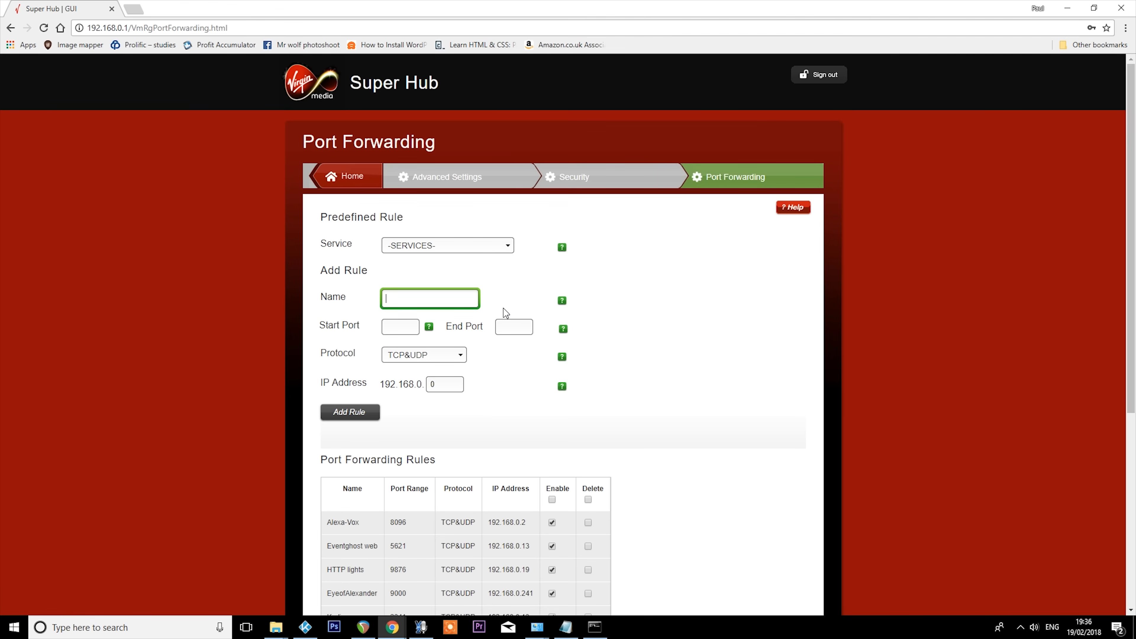
text(Kodi)
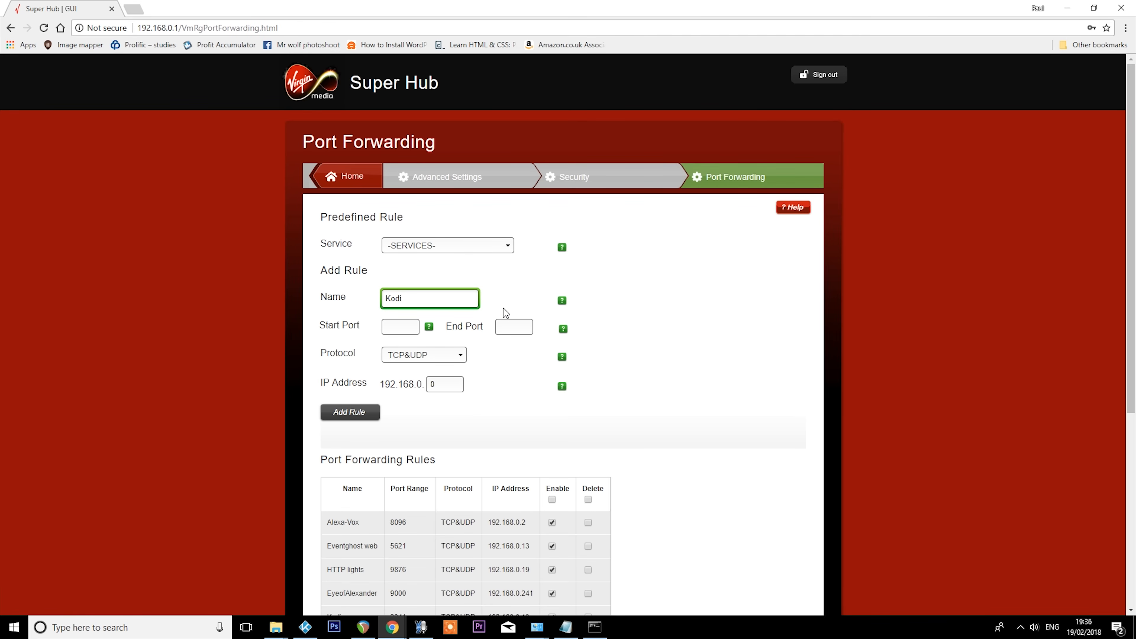
text( Music room)
click(404, 334)
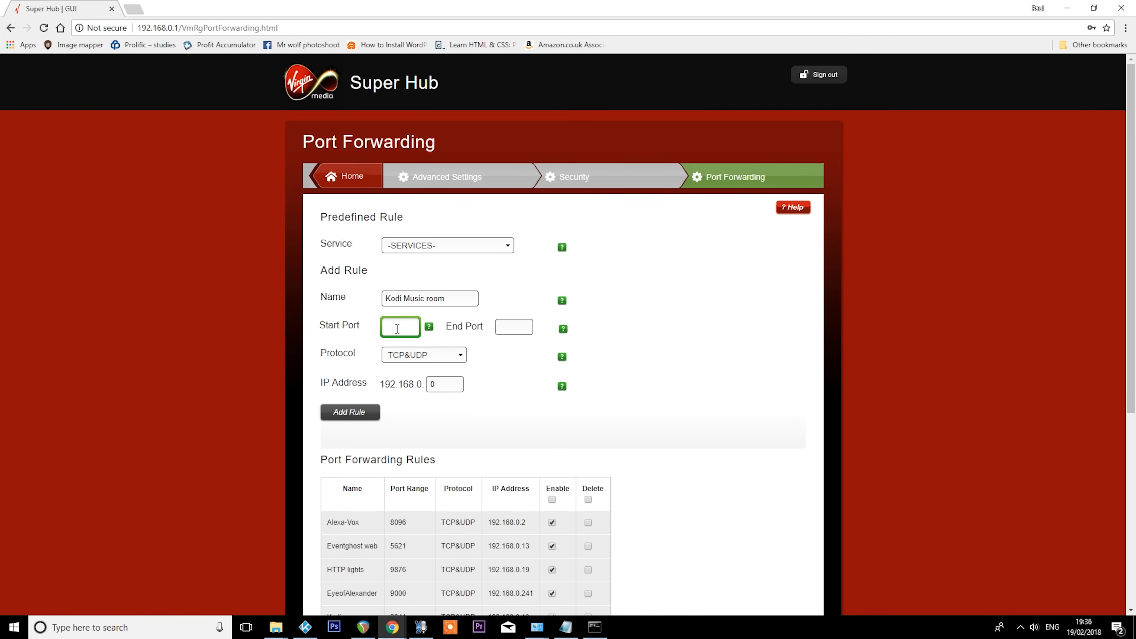
text(341)
key(Tab)
text(2341)
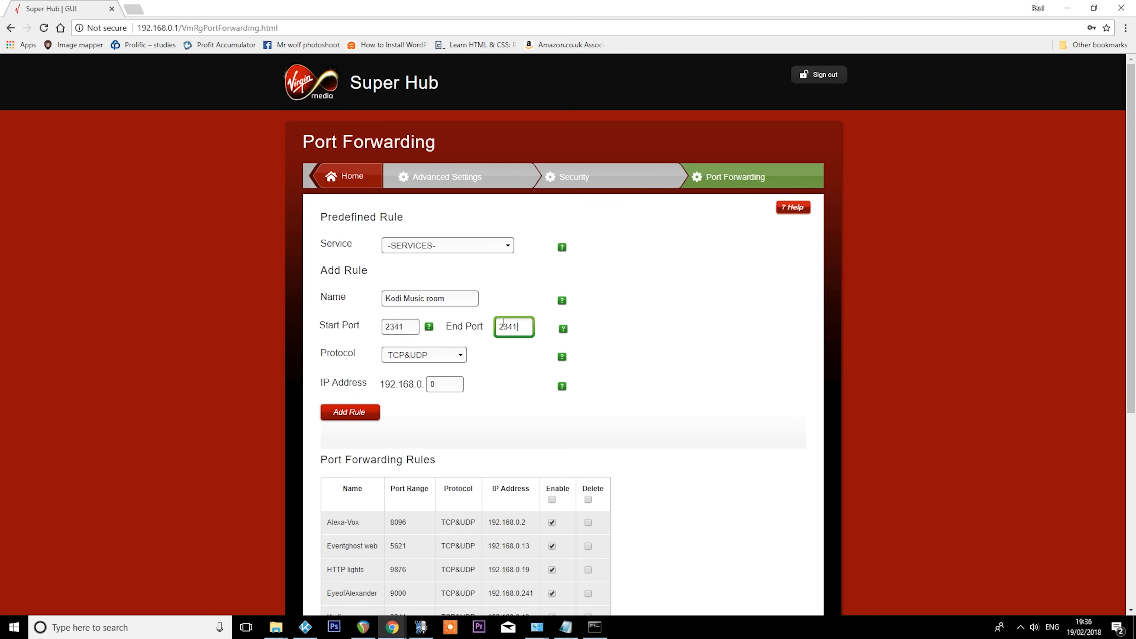
- Check Kodi's web server port and the computer's IPv4 address, and set the new rule's IP address to 192.168.0.13
click(306, 626)
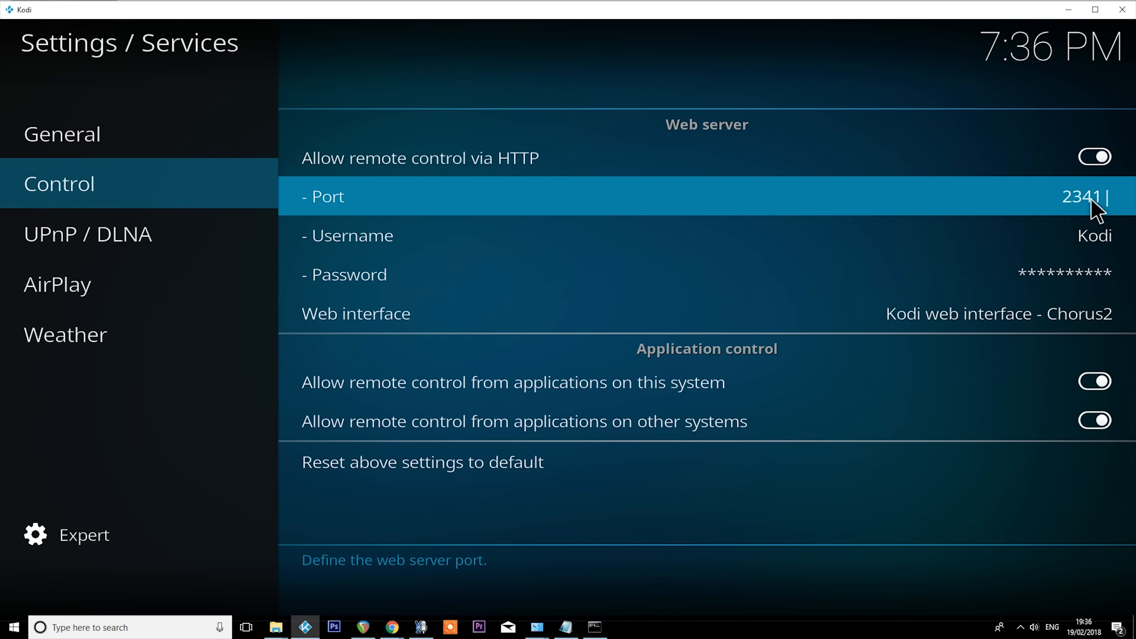
click(1067, 10)
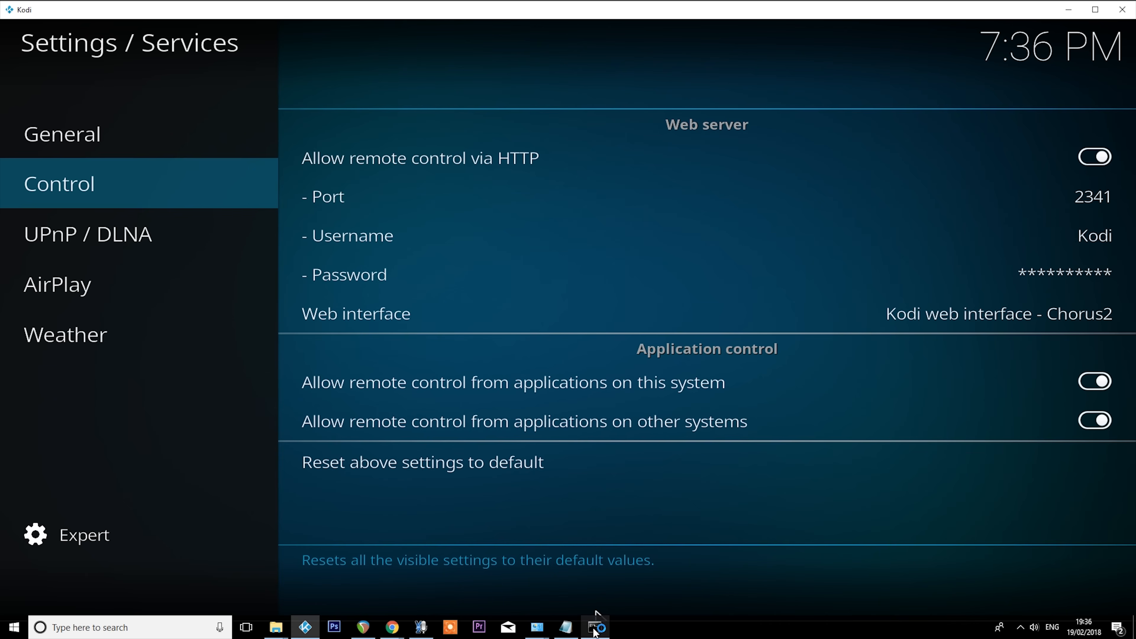
click(594, 626)
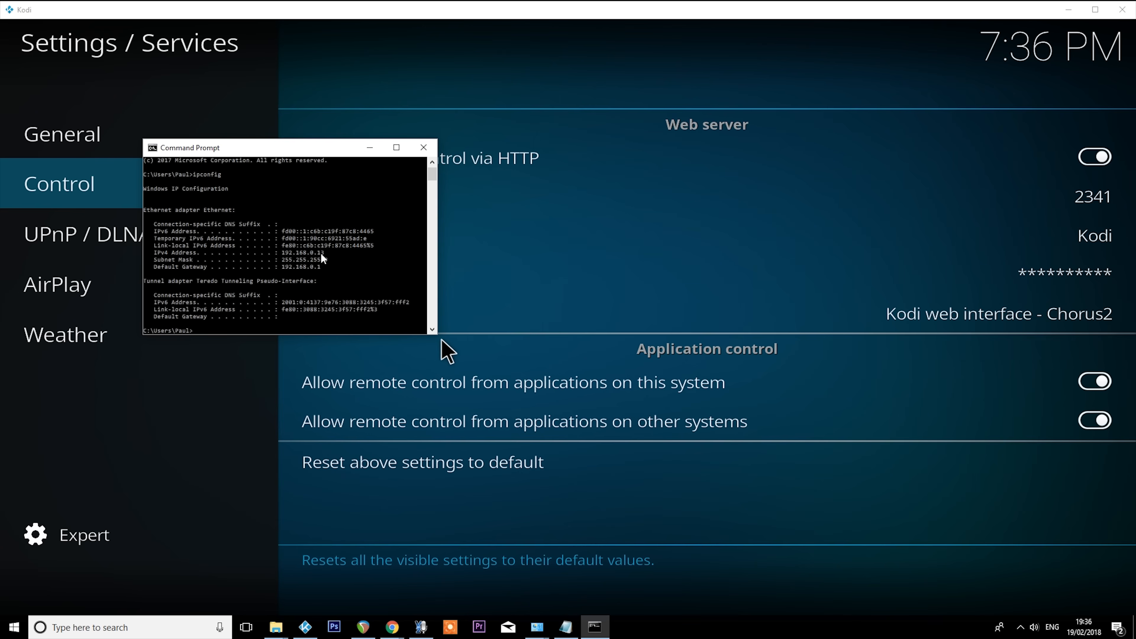
mouse_move(392, 626)
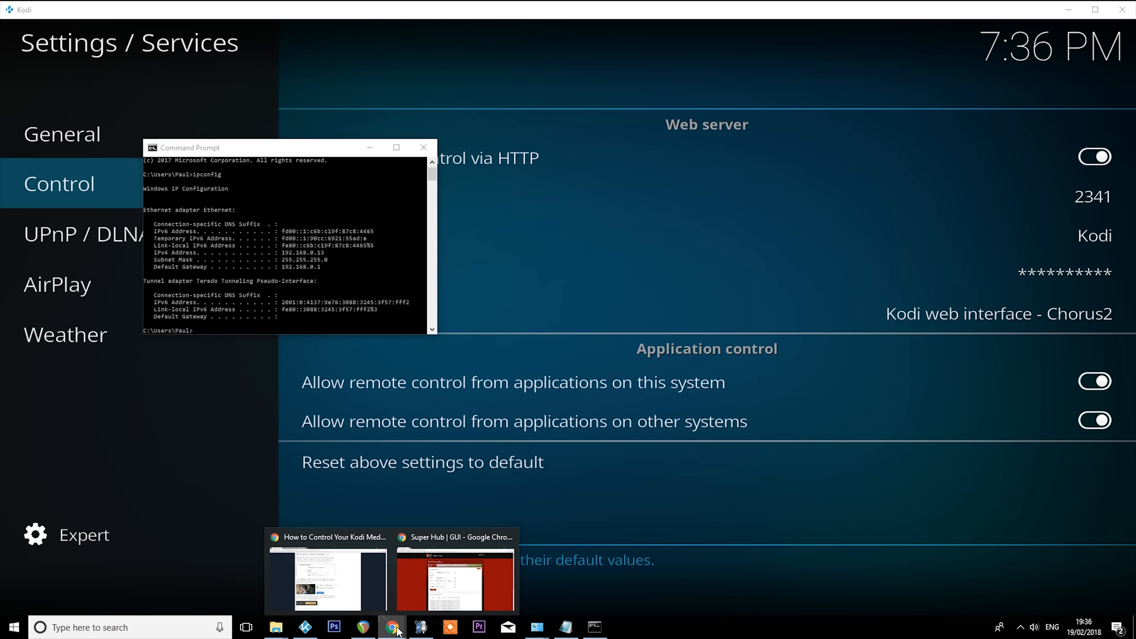
click(414, 584)
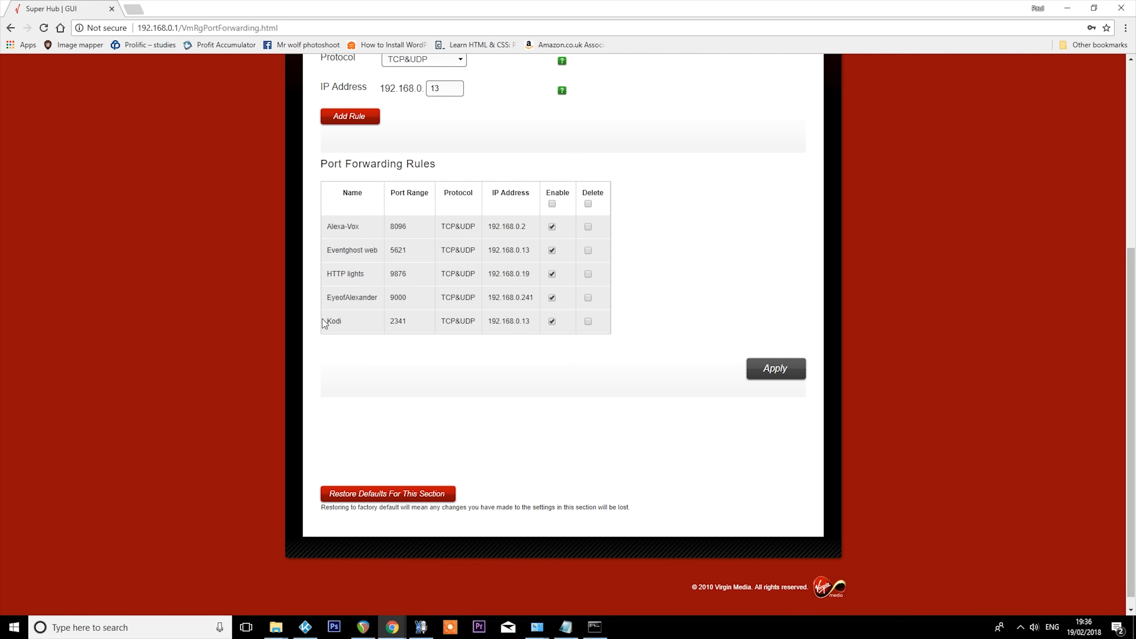
- Highlight the existing Kodi entry and its IP address in the port forwarding rules, and open a new browser tab
drag(323, 320, 406, 321)
drag(488, 321, 535, 325)
click(141, 12)
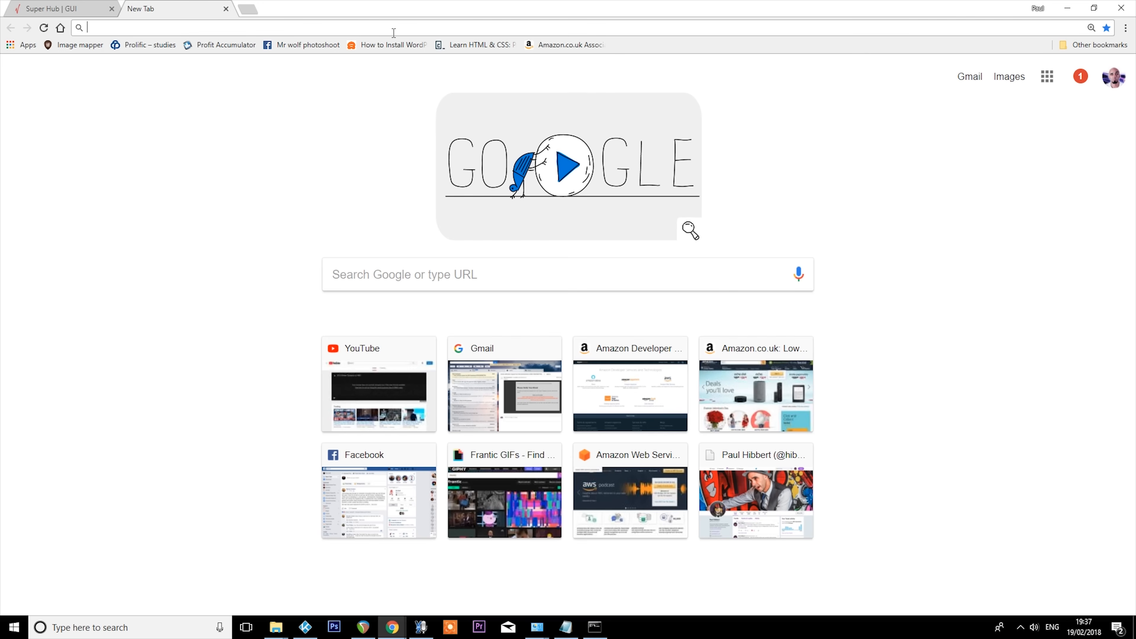
text(www.whatis)
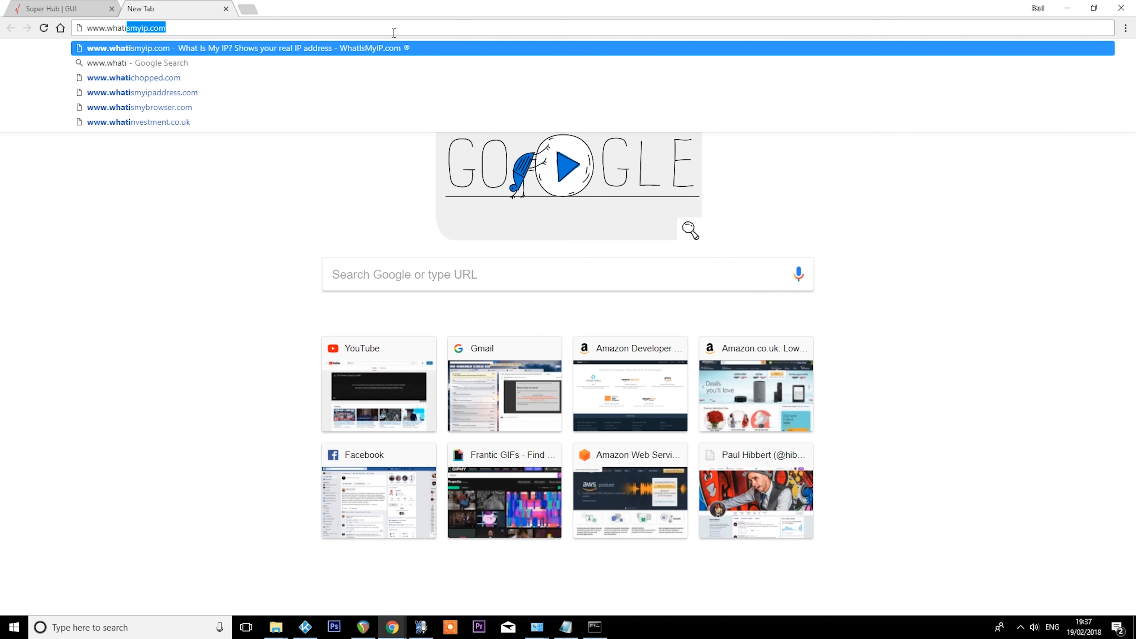
text(myip.com)
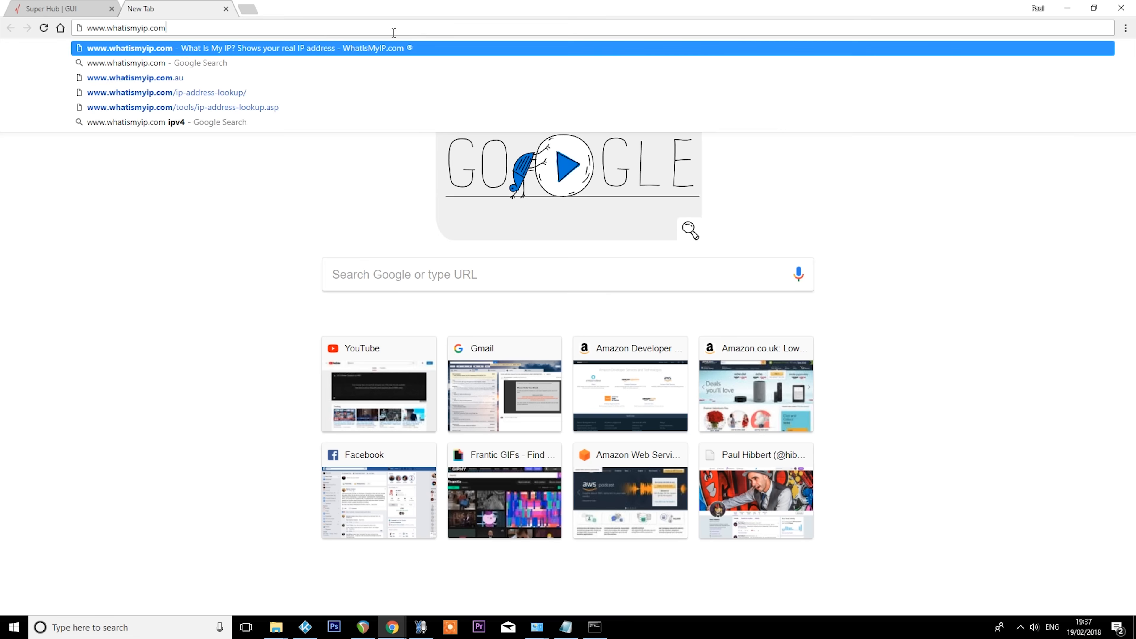
key(Return)
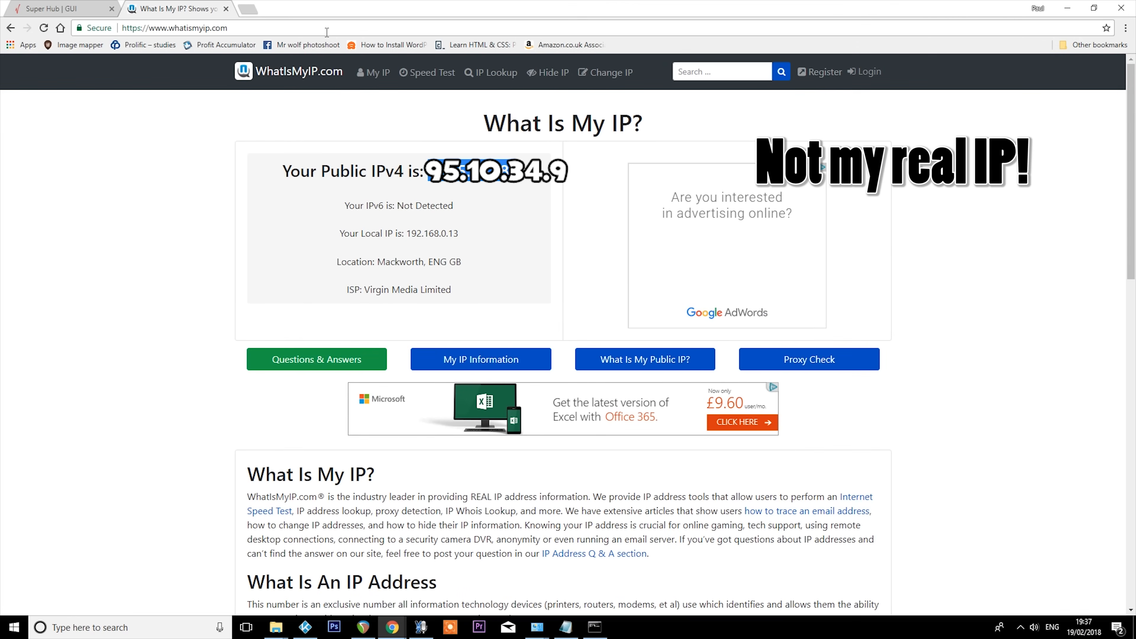
- Load the public IP address with port 2341 in a new tab, checking the port and username against Kodi's web server settings
key(ctrl+t)
text(95.10.34.9)
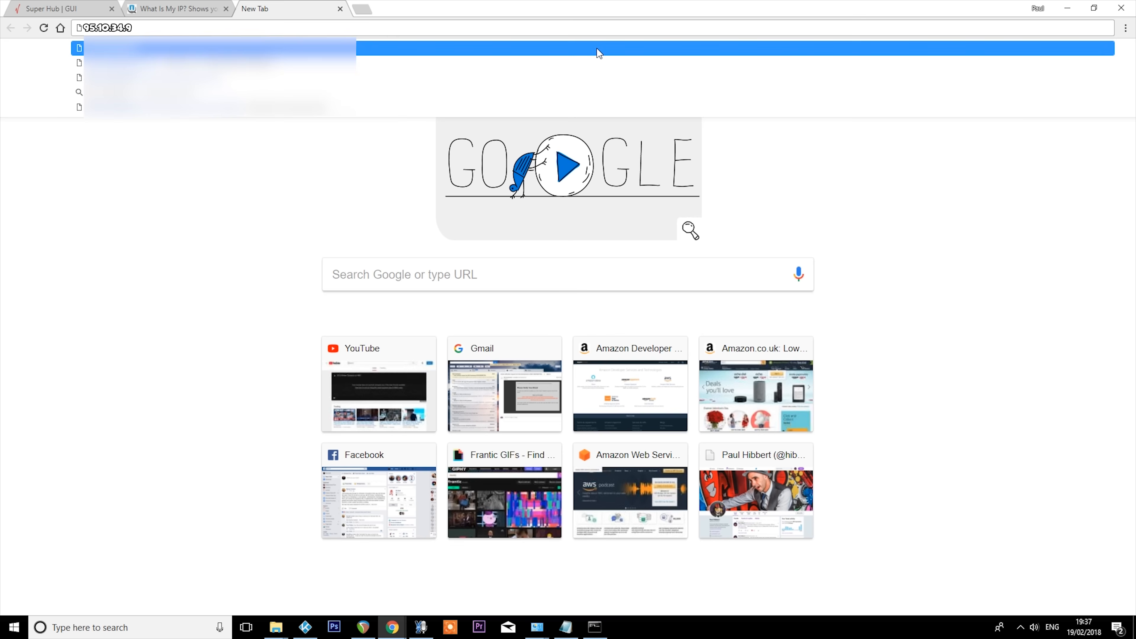
text(:234)
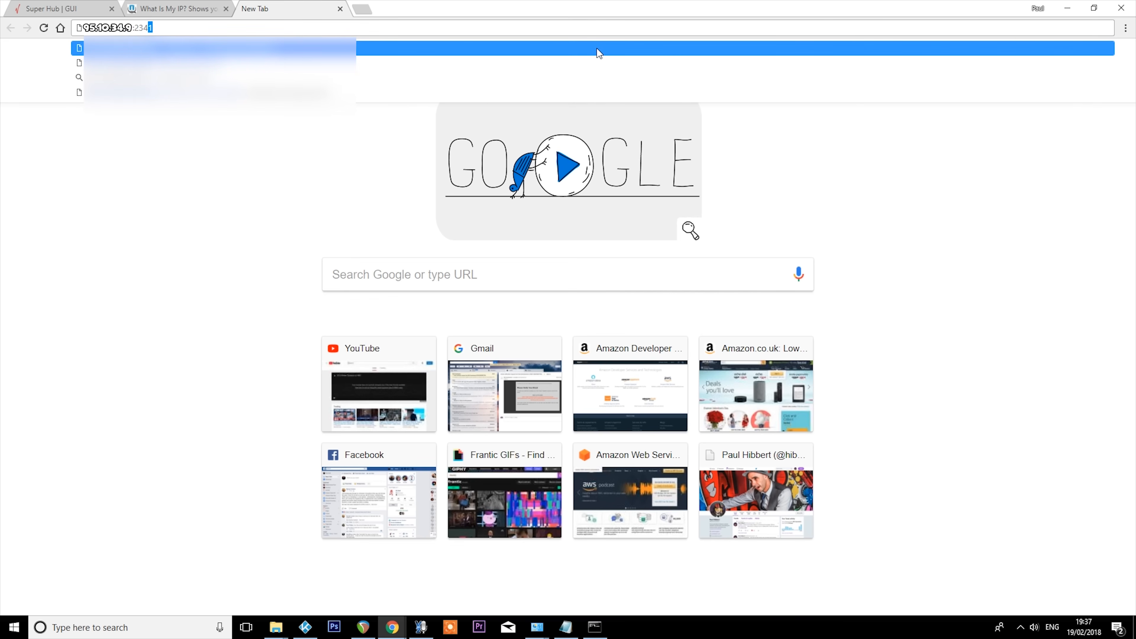
text(1)
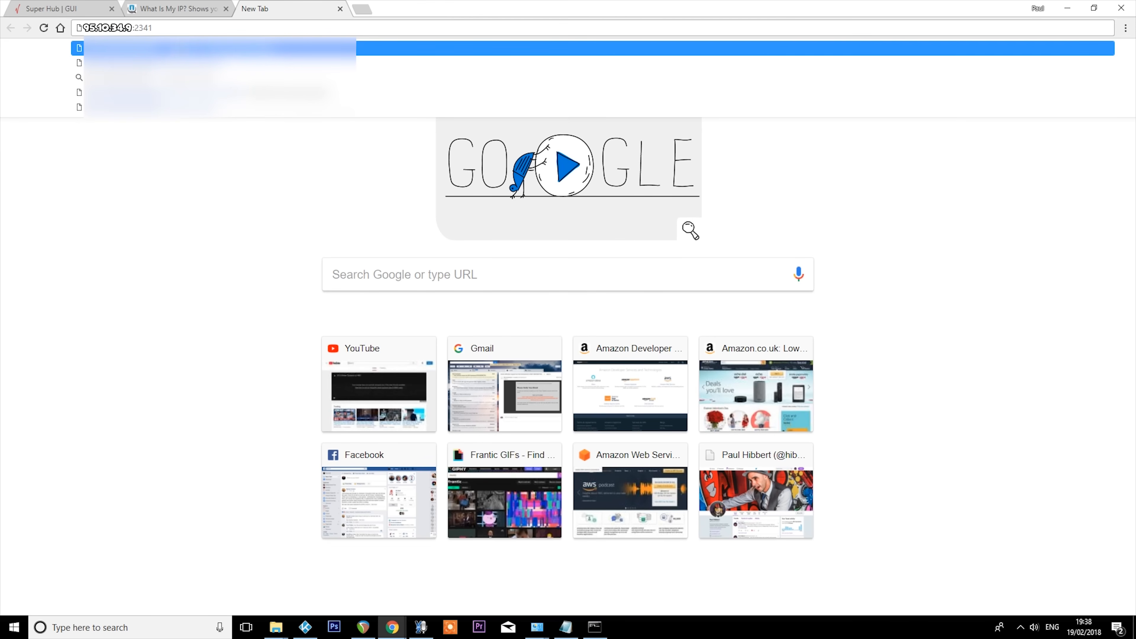
click(305, 626)
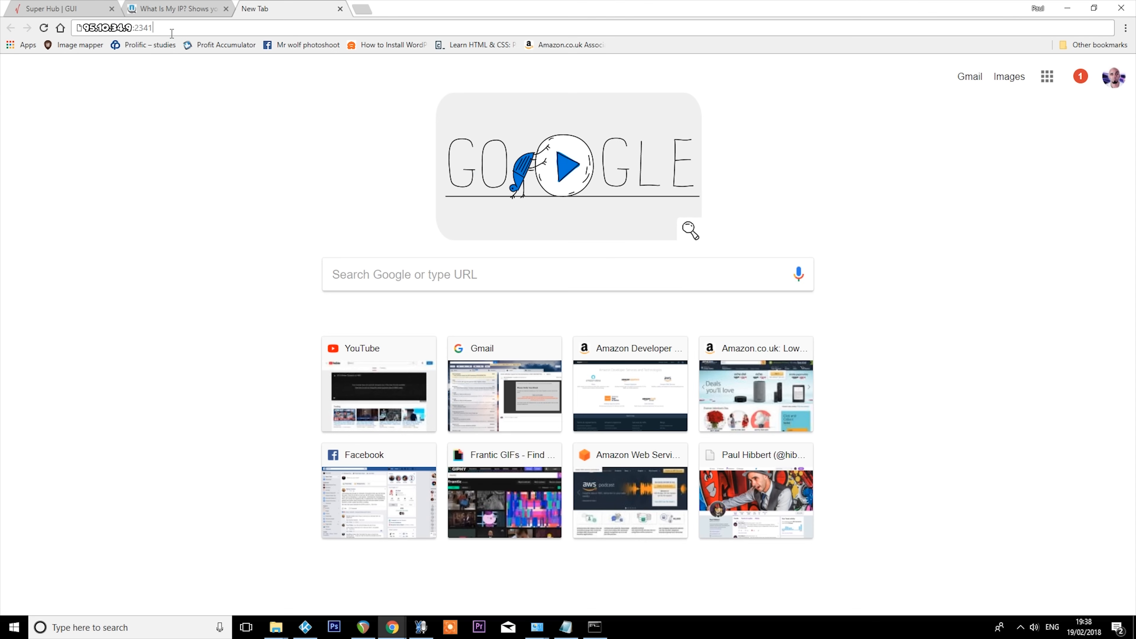
key(Return)
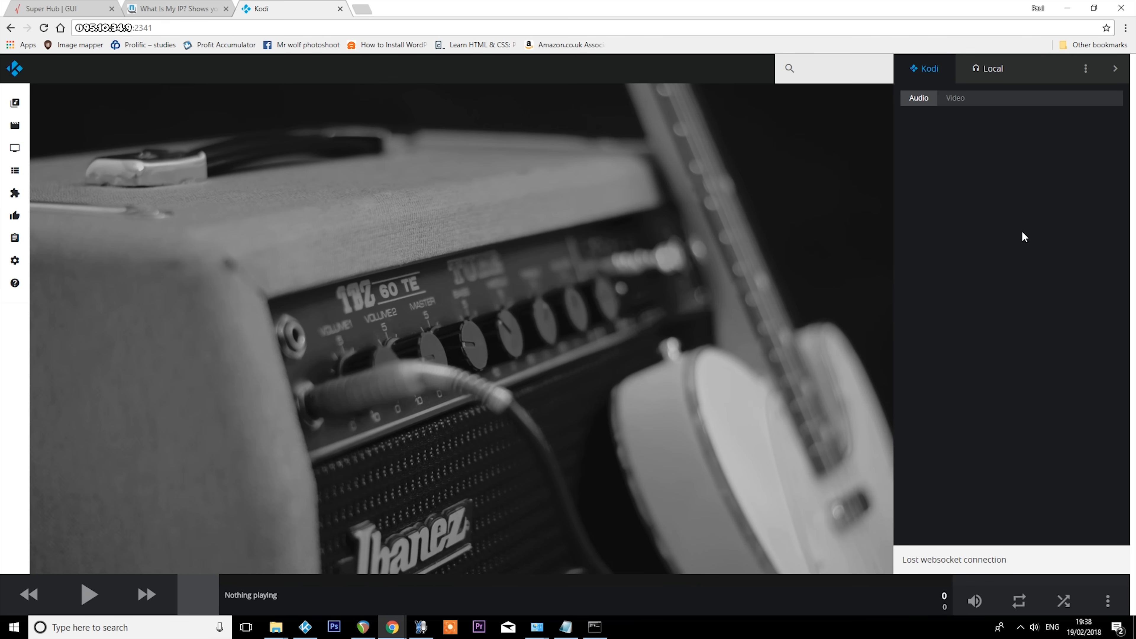
key(alt+Tab)
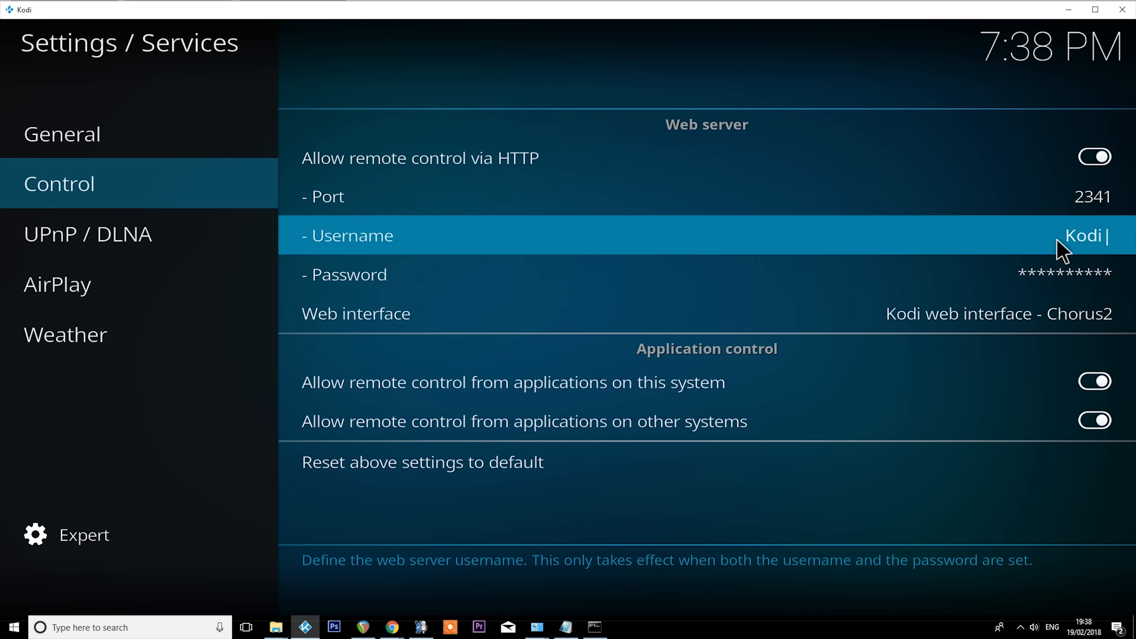
key(alt+Tab)
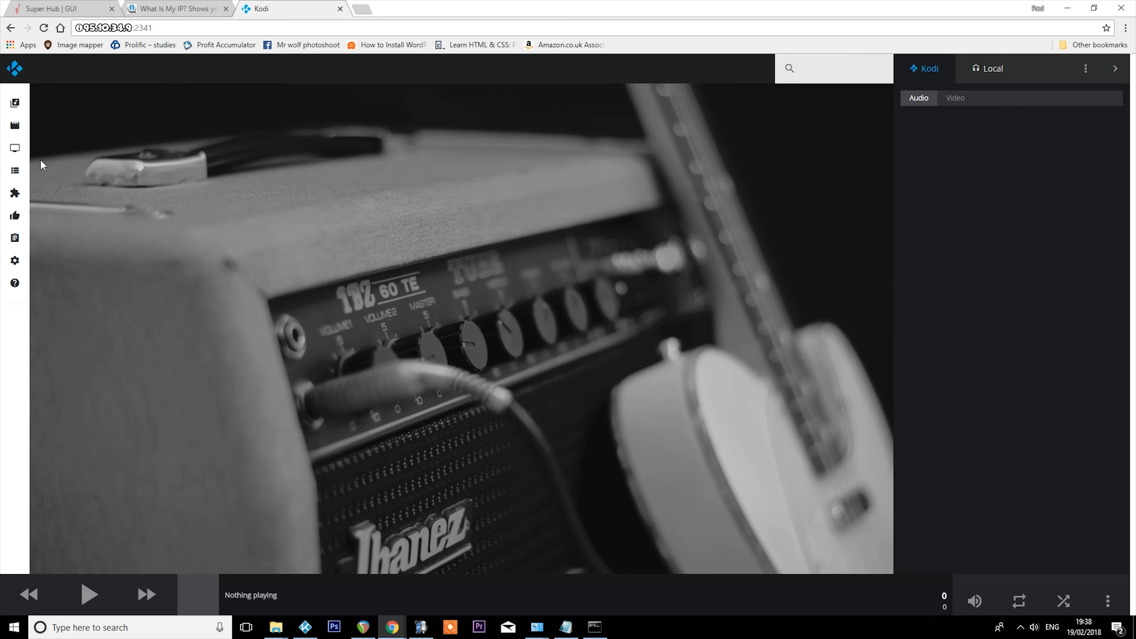
- Open Scrubs from the TV shows section of Kodi's web interface and play it
click(23, 152)
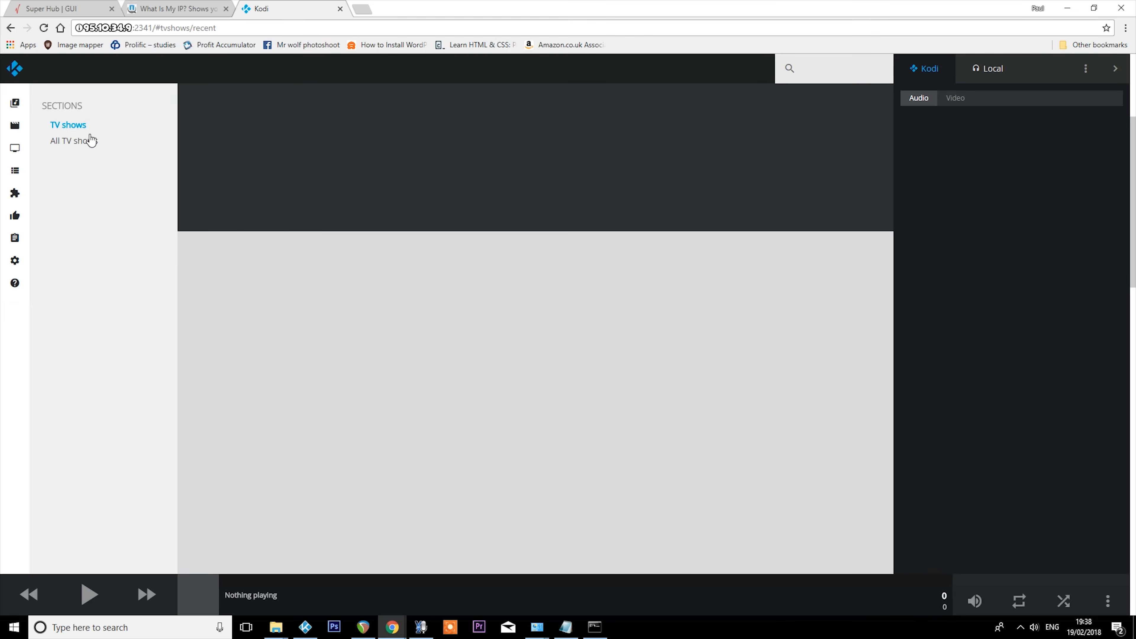
click(225, 344)
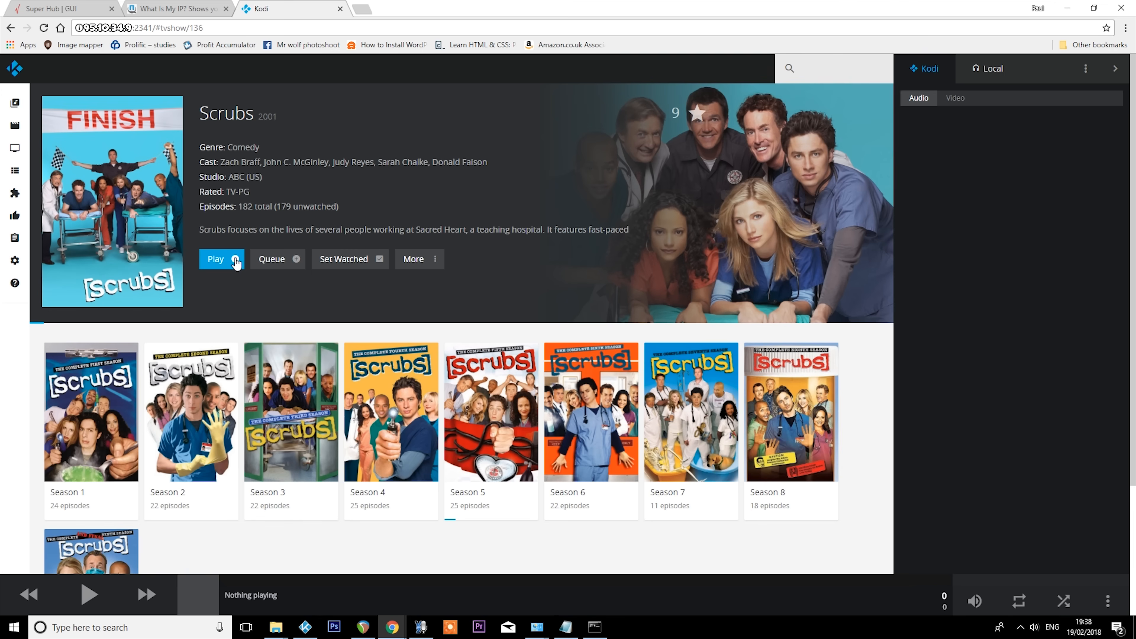
click(234, 260)
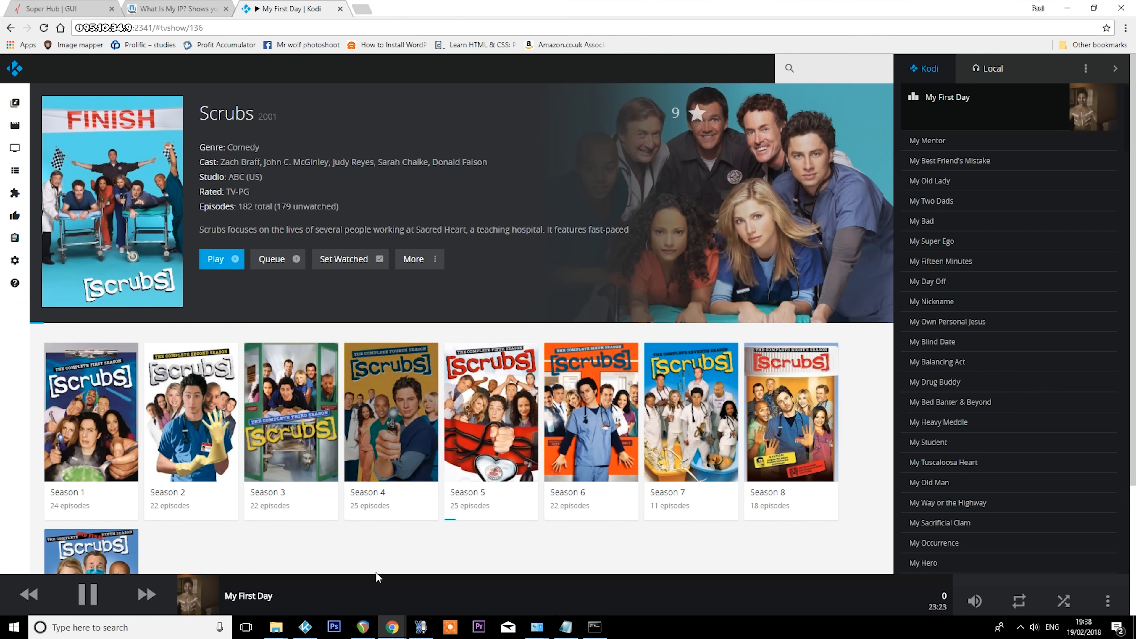
- Switch to Kodi, stop the playing Scrubs episode and minimize the Kodi window
click(313, 623)
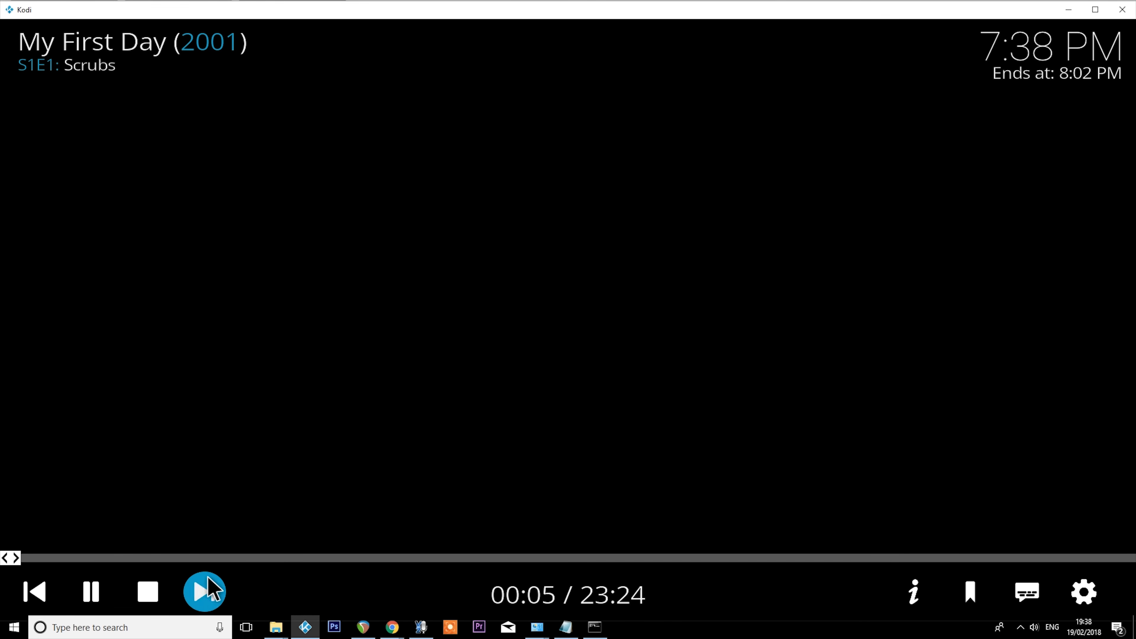
click(150, 598)
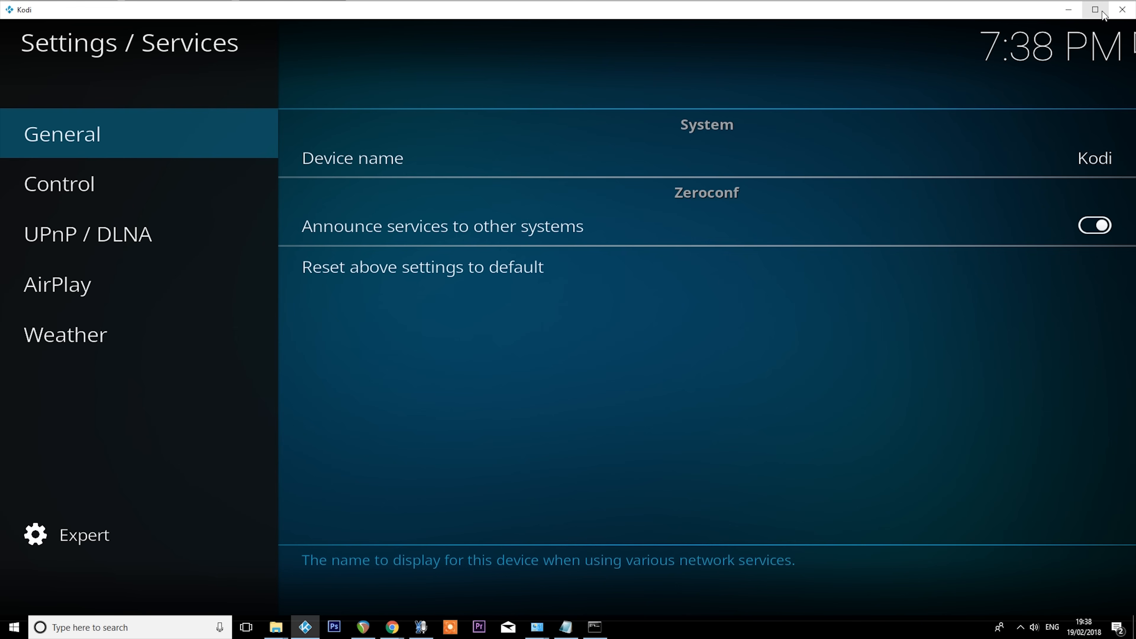
click(1069, 9)
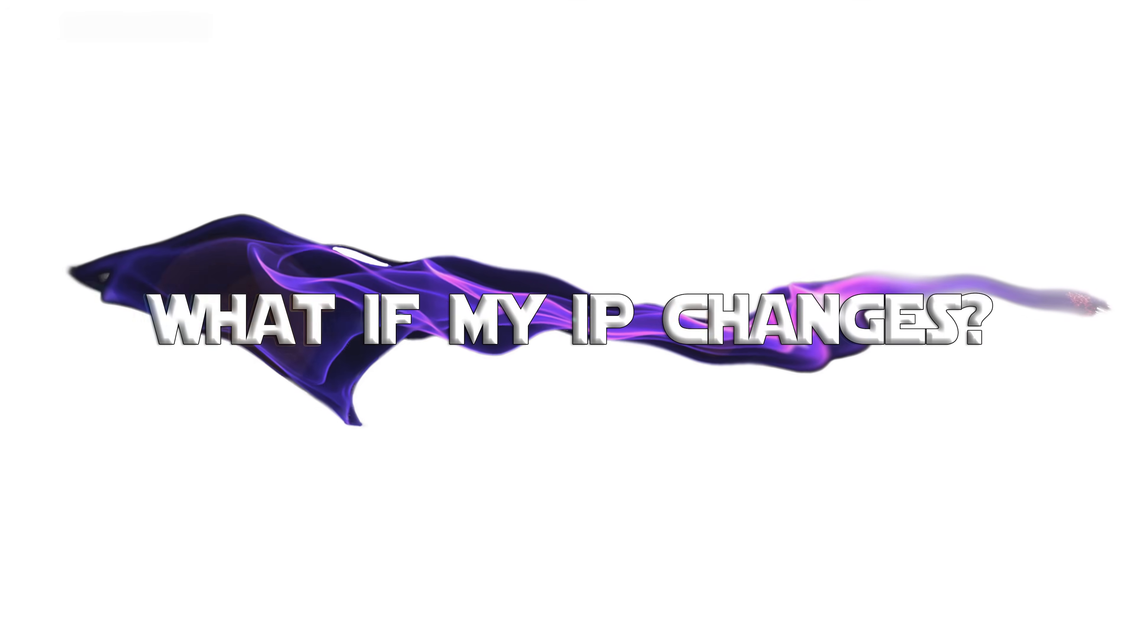
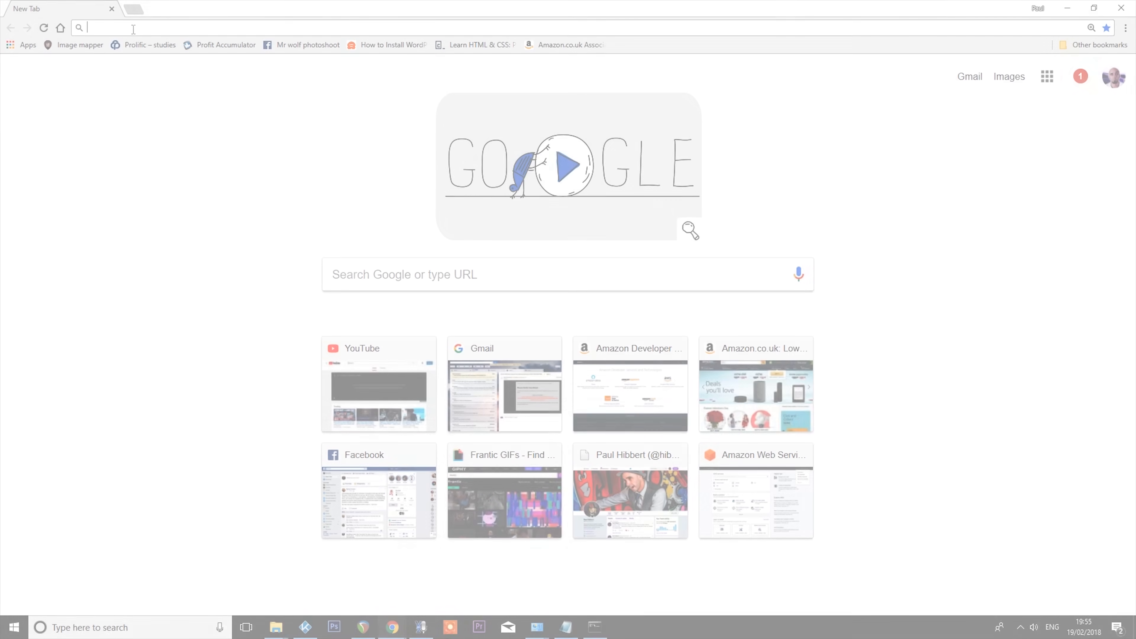
- Open aws.amazon.com and sign in to the AWS Management Console
click(132, 28)
text(aws.ama)
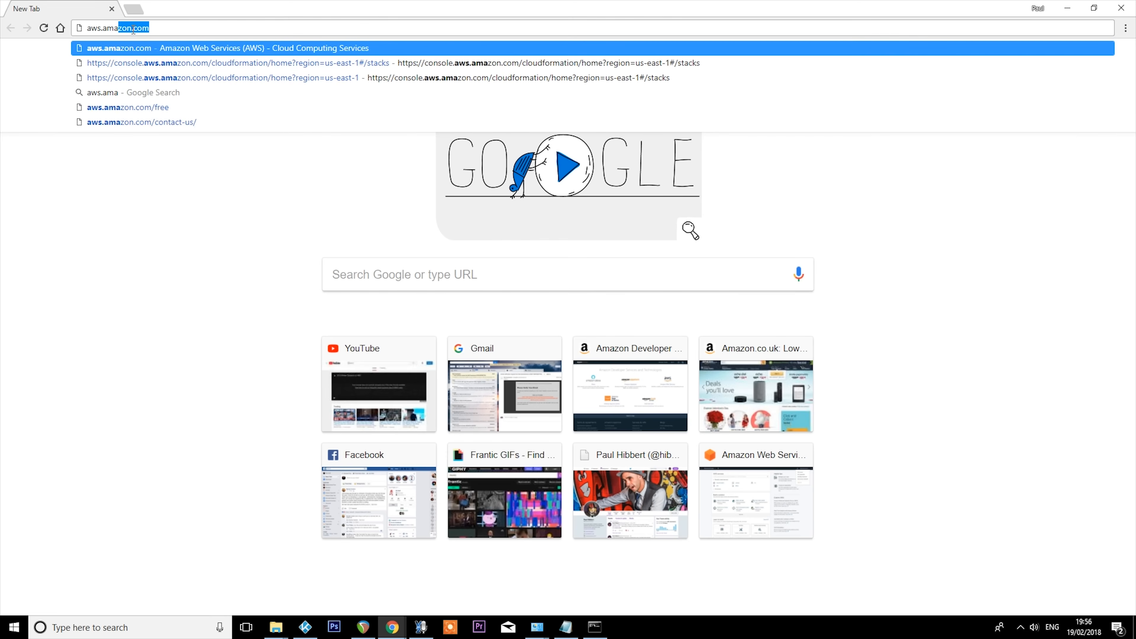
text(zon.com)
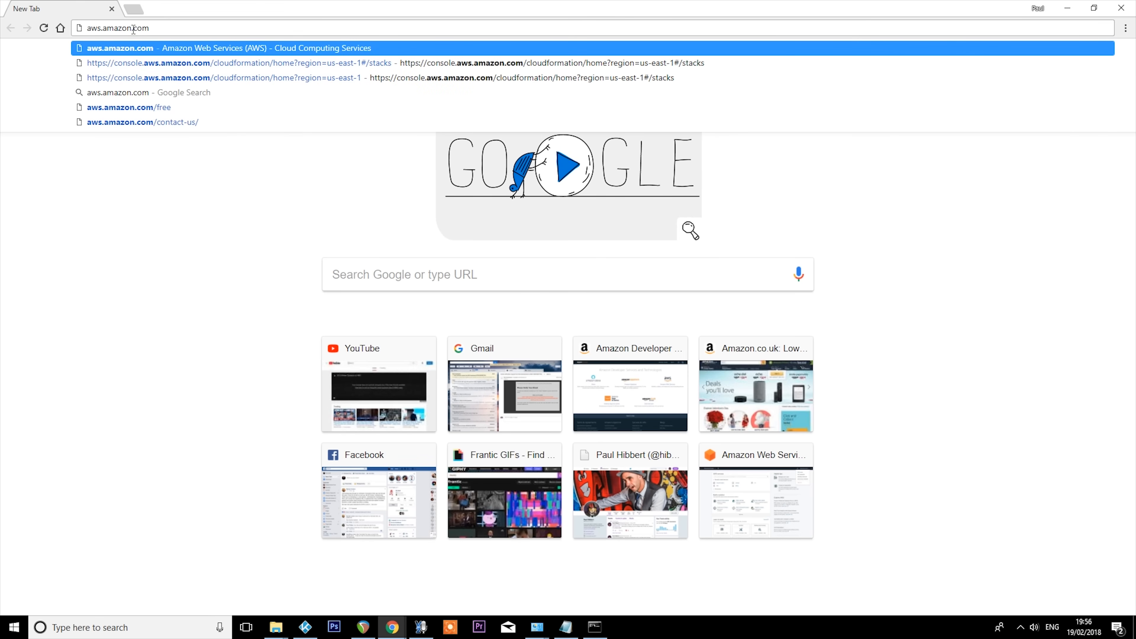
key(Return)
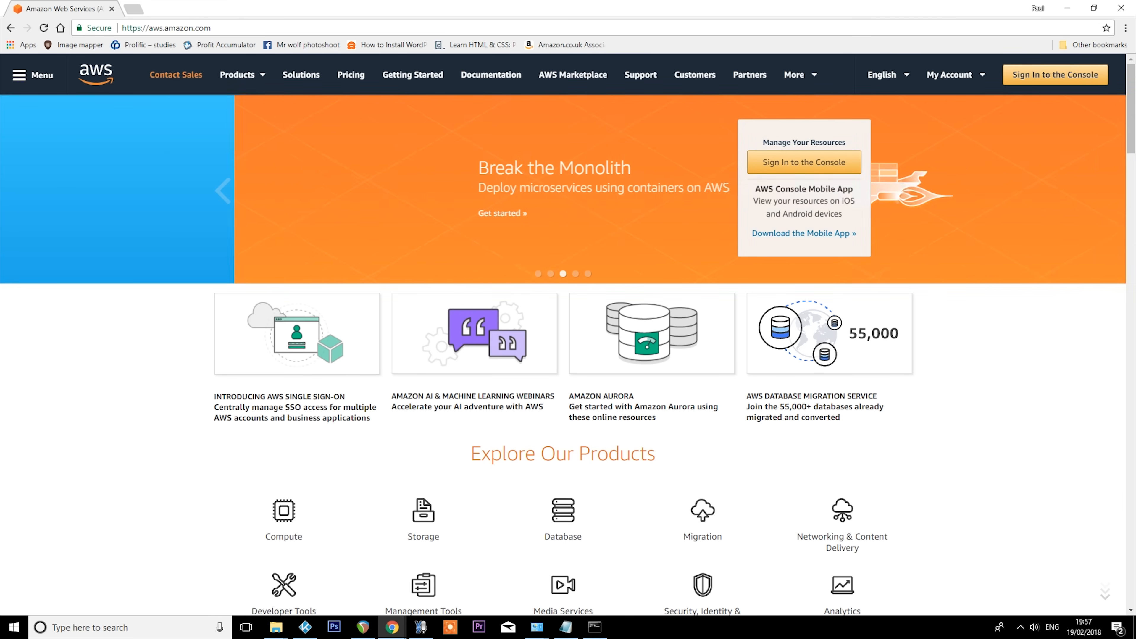
click(1040, 75)
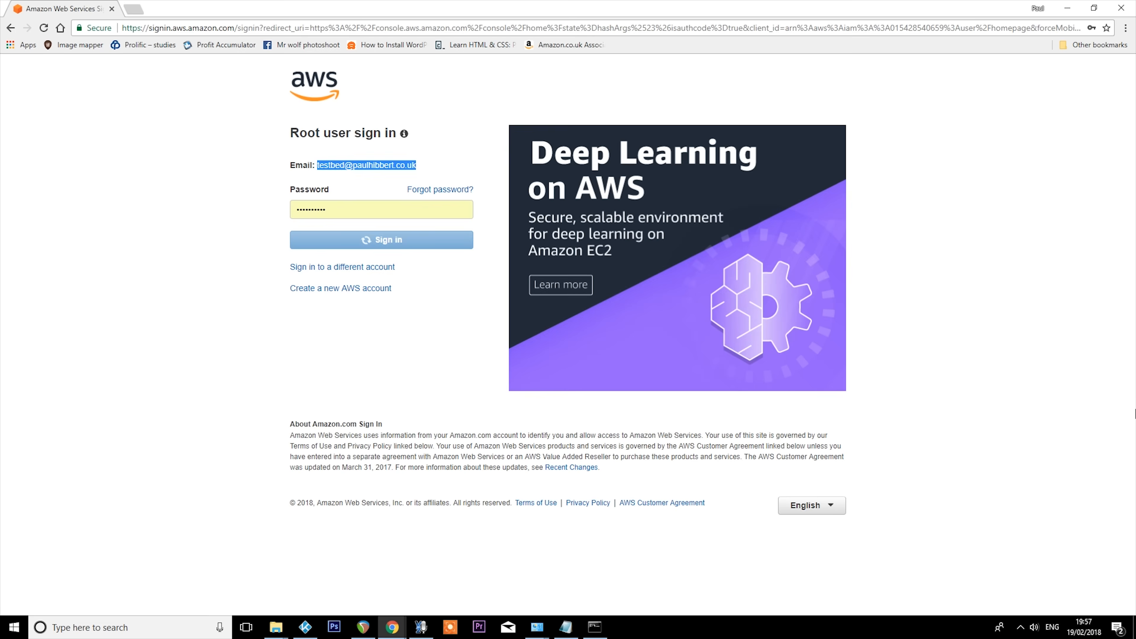
key(Return)
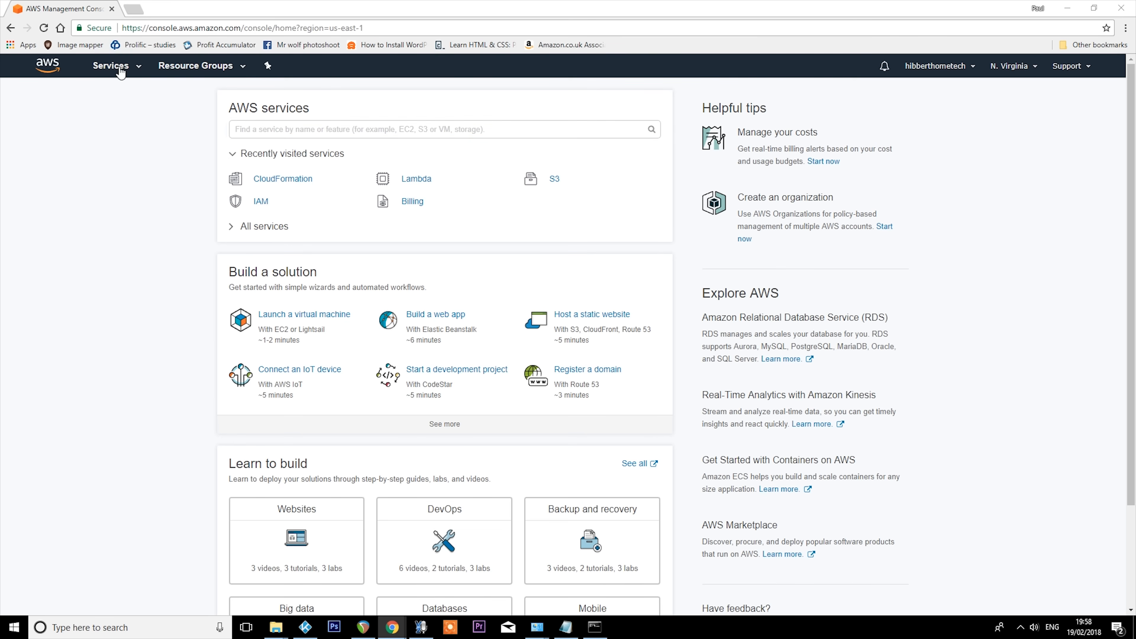
- Find the IAM service among the AWS services and start adding a new user
click(118, 68)
text(IAM)
click(237, 130)
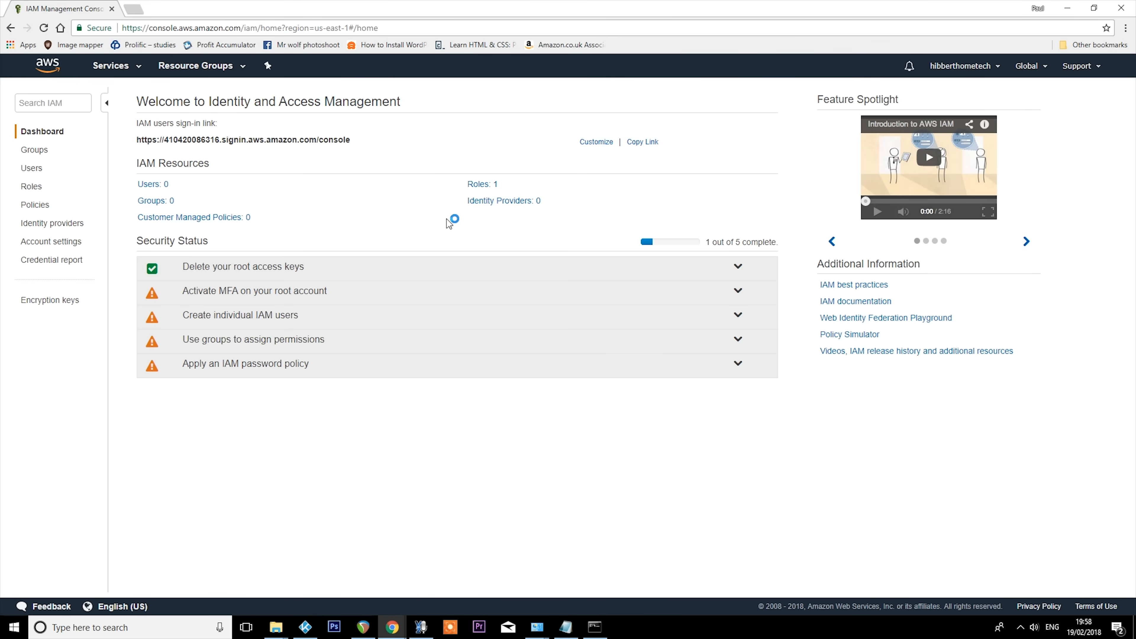
click(33, 168)
click(145, 98)
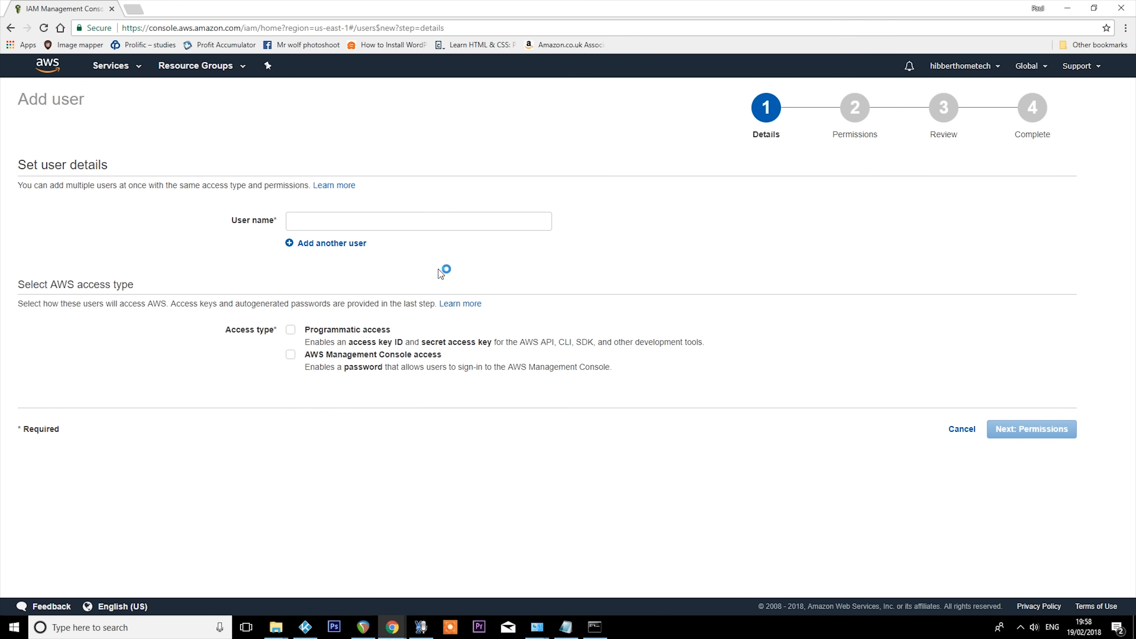
- Name the new IAM user Kodi, enable Programmatic access and continue to the permissions
click(385, 216)
click(386, 212)
text(Kodi)
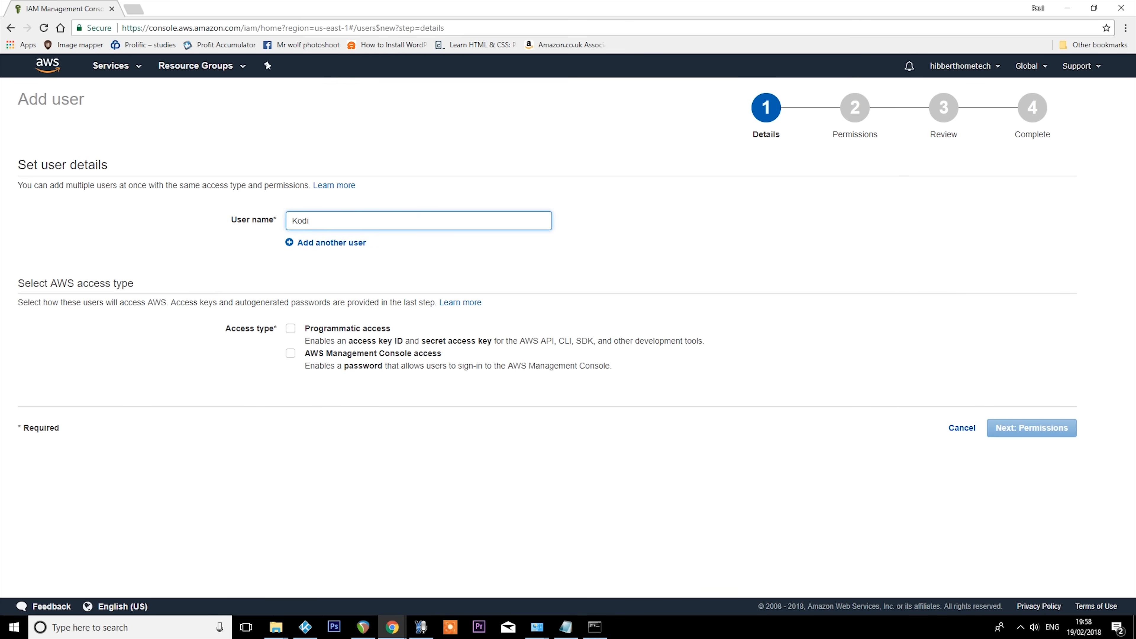
click(290, 328)
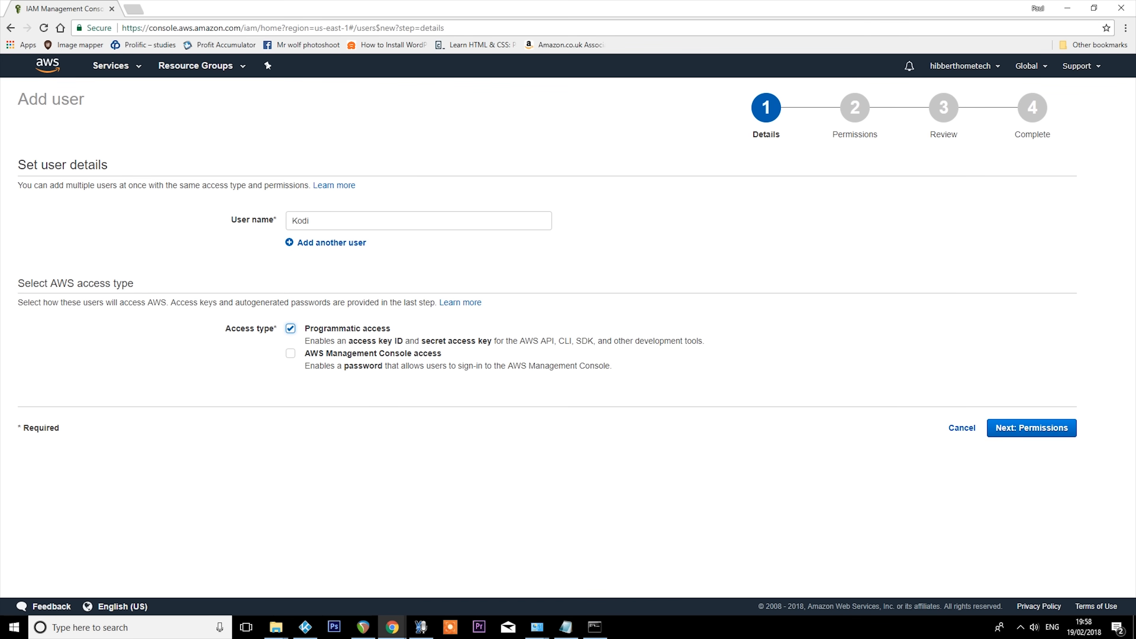
click(1027, 430)
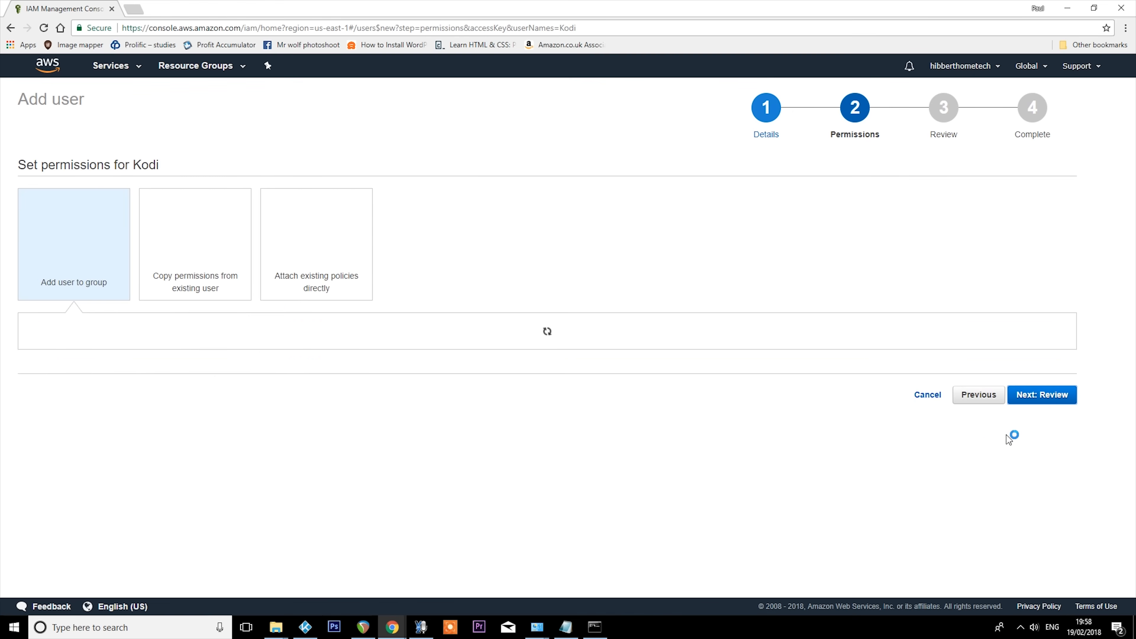
- Attach the existing AdministratorAccess policy directly to the Kodi user and create the user
click(333, 239)
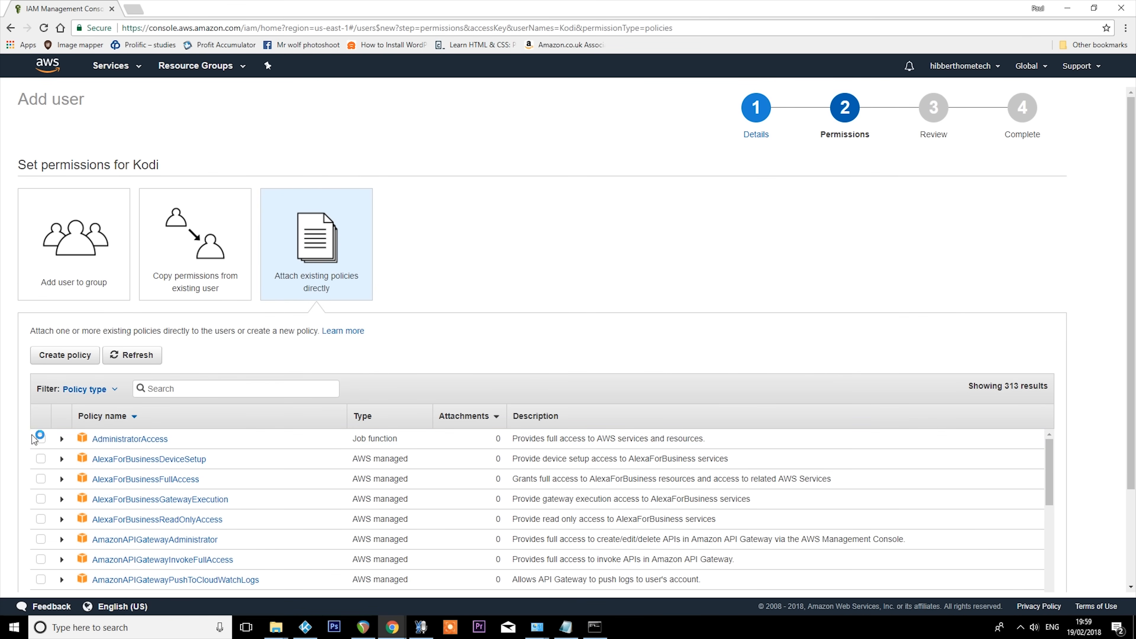
click(41, 438)
scroll(898, 289, down, 3)
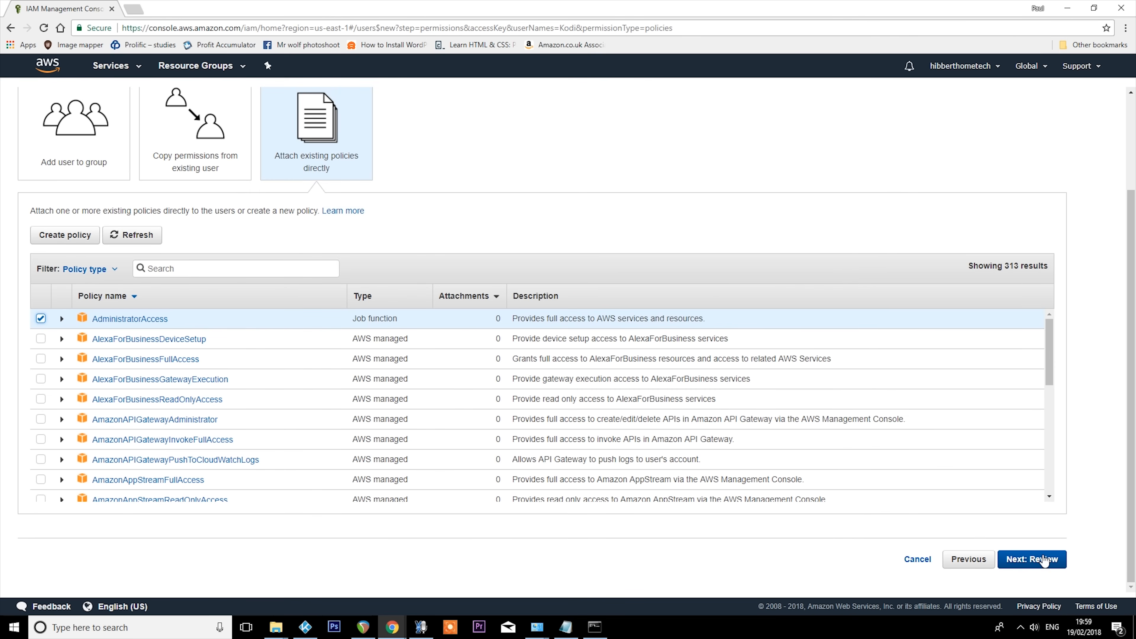
click(1043, 559)
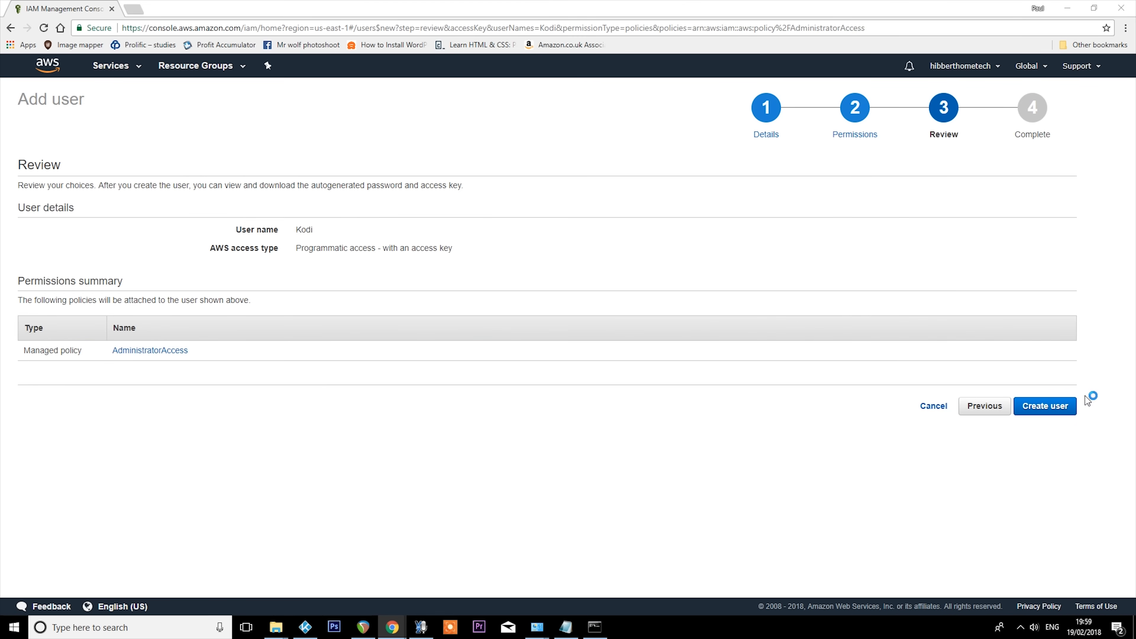
click(1052, 408)
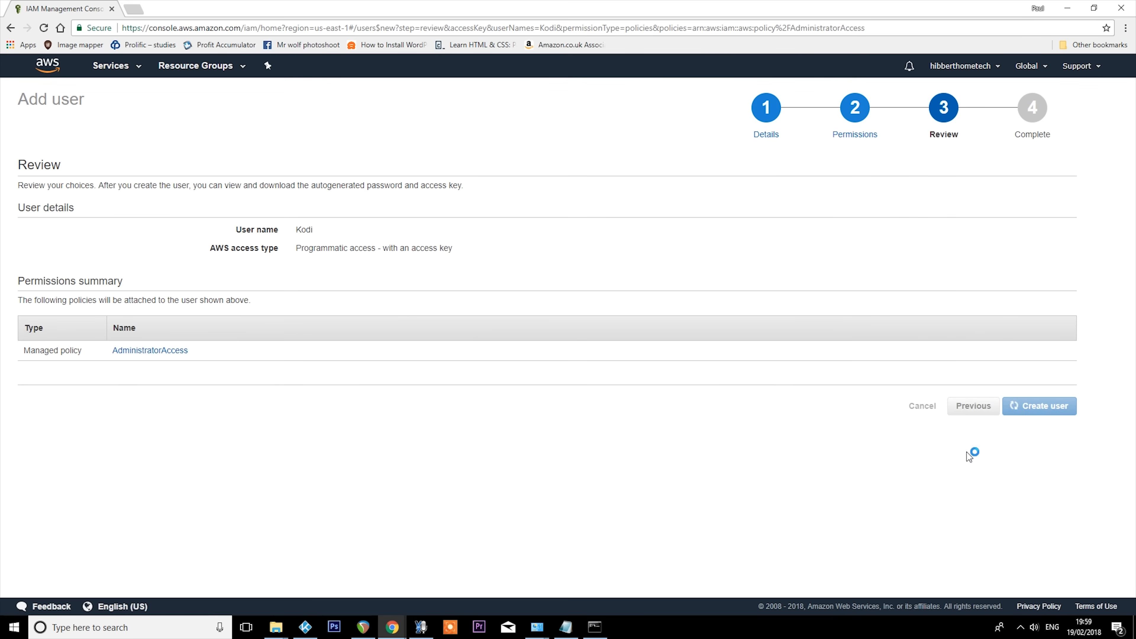
- Copy the Kodi user's access key ID into the untitled Notepad note and label it "Access key ID:"
drag(863, 323, 758, 325)
key(ctrl+c)
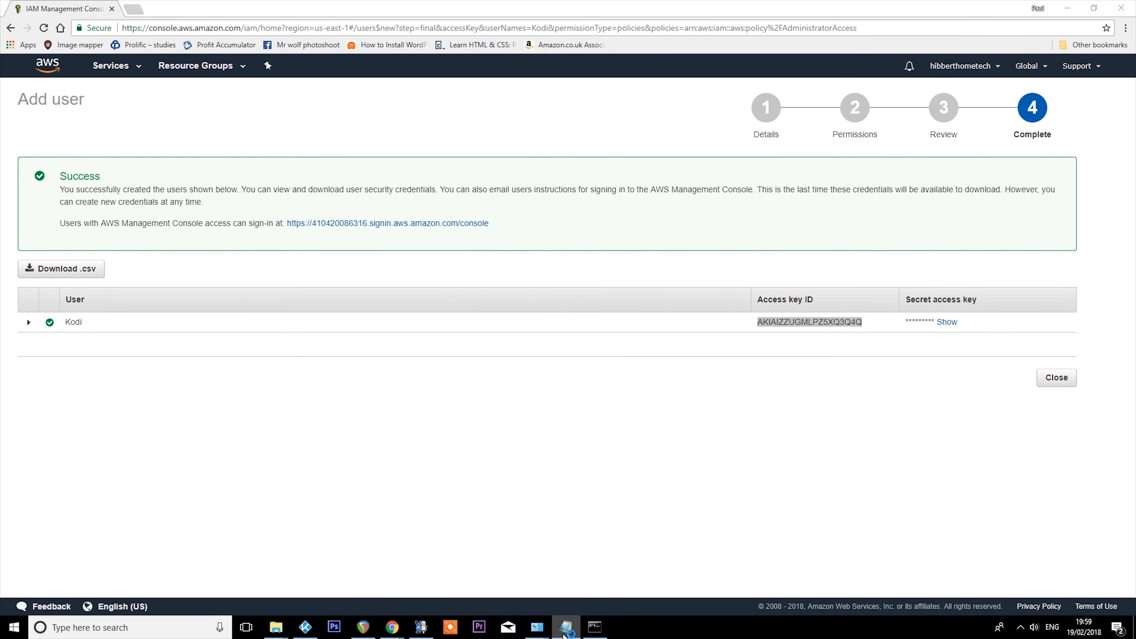
click(96, 625)
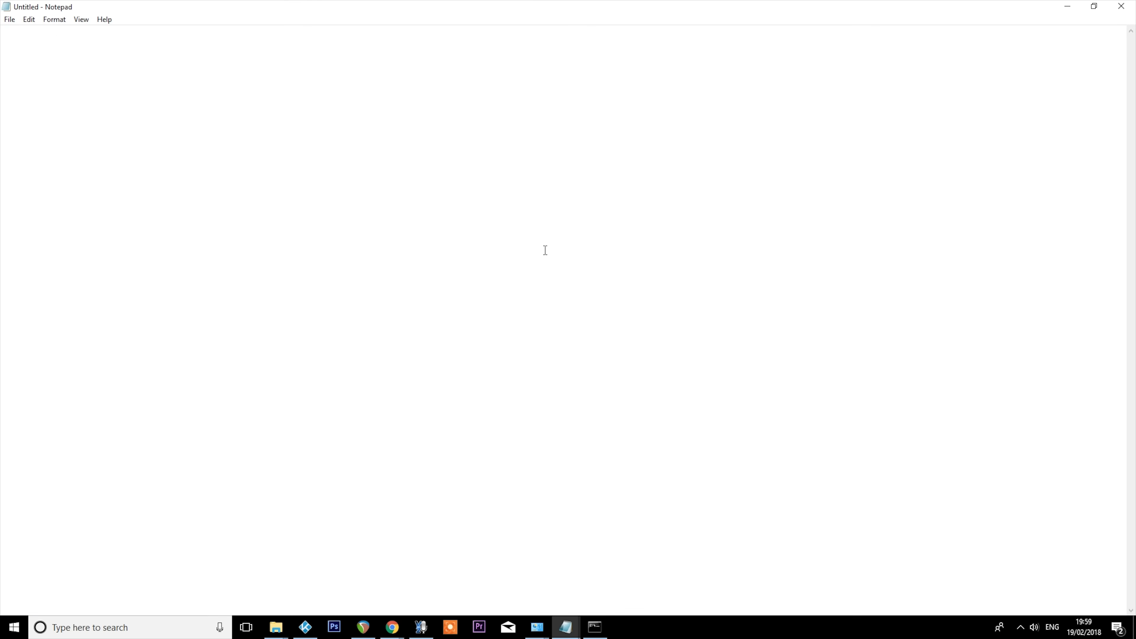
key(ctrl+v)
key(Home)
text(Access key ID:)
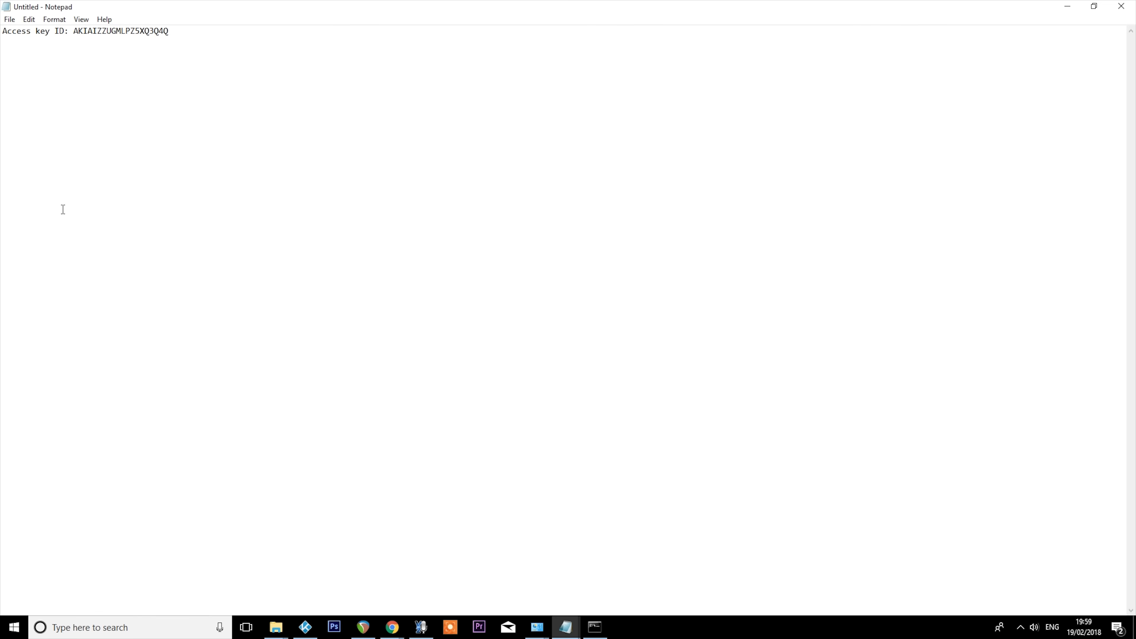
- Reveal the Kodi user's secret access key, paste it into Notepad with a Secret Key label, and close the IAM browser tab
key(alt+Tab)
key(alt+Tab)
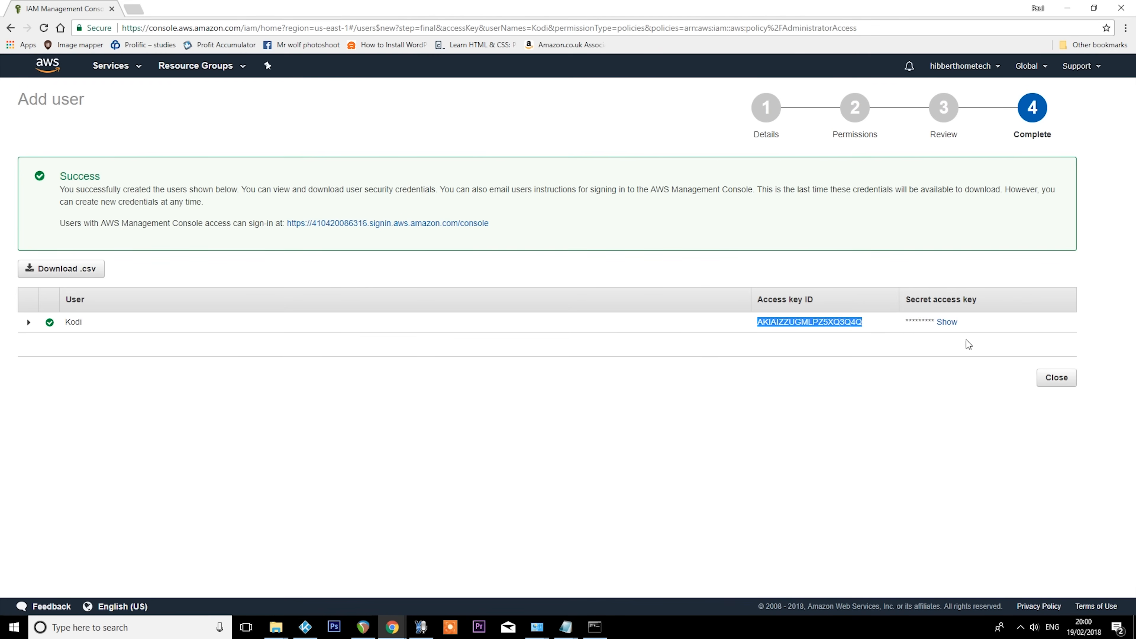
click(947, 324)
key(ctrl+c)
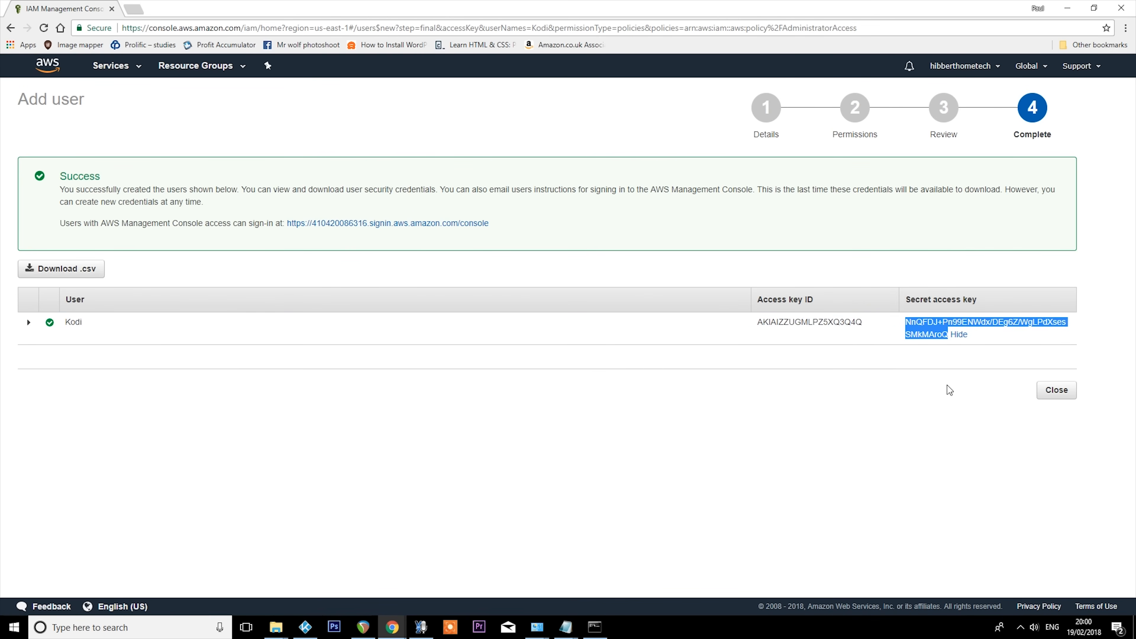
key(alt+Tab)
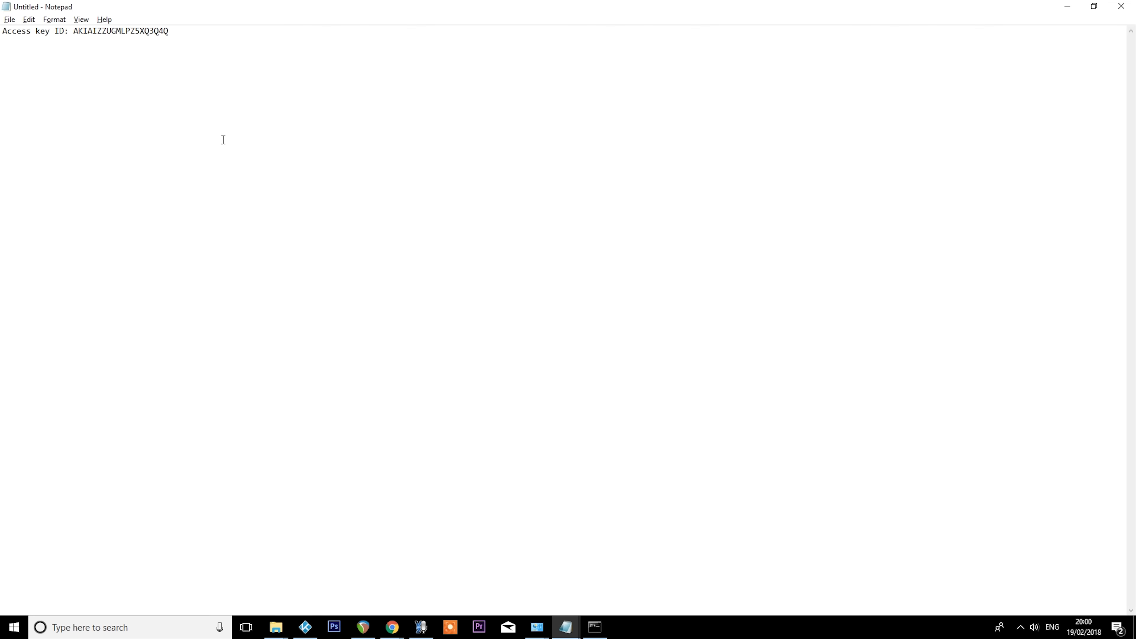
text(Secret Ke)
text(y@:)
key(ctrl+v)
key(alt+Tab)
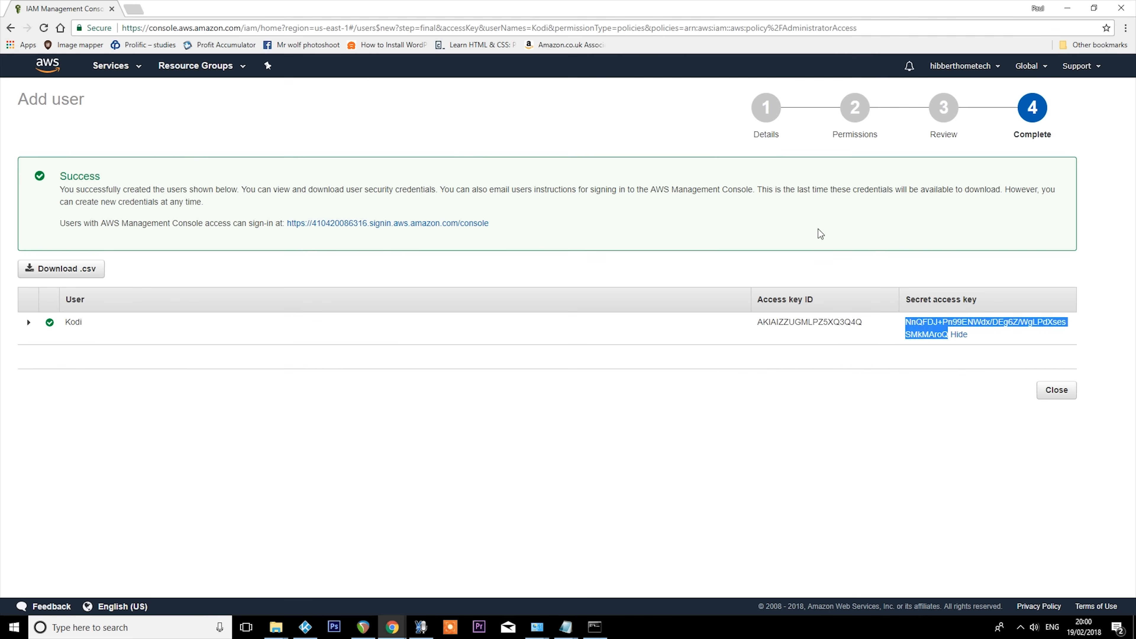
click(112, 8)
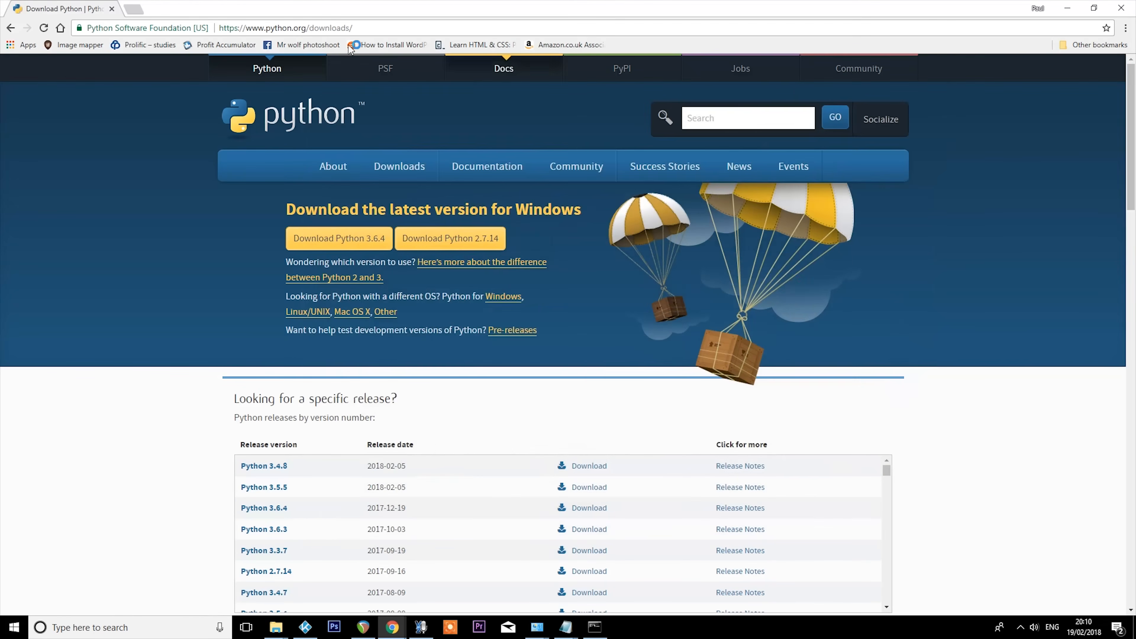
click(420, 28)
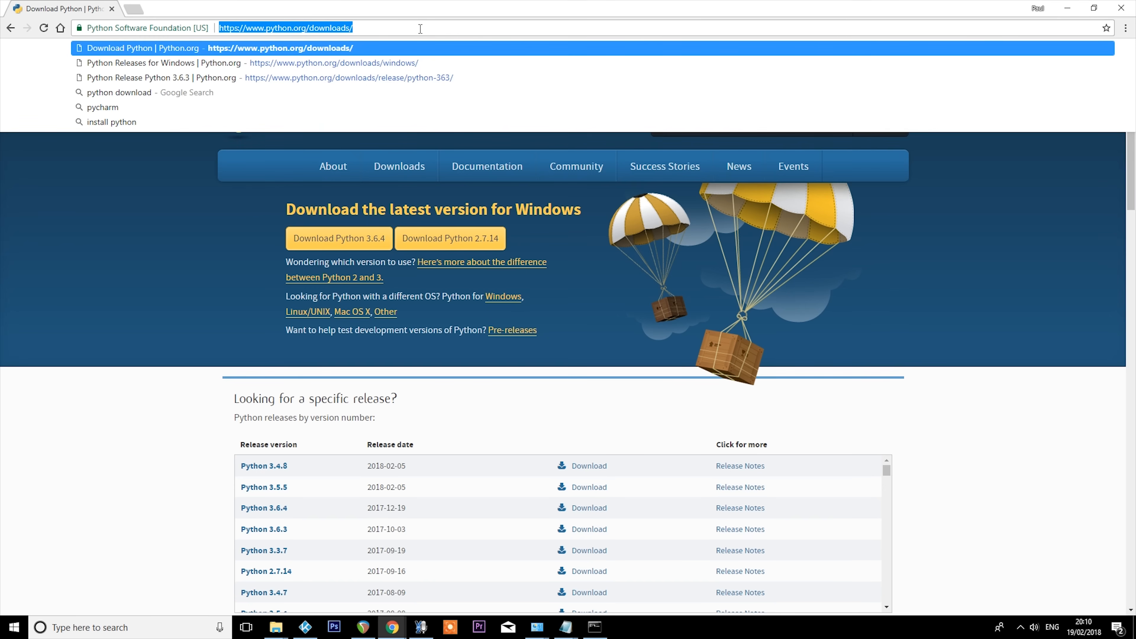
click(385, 25)
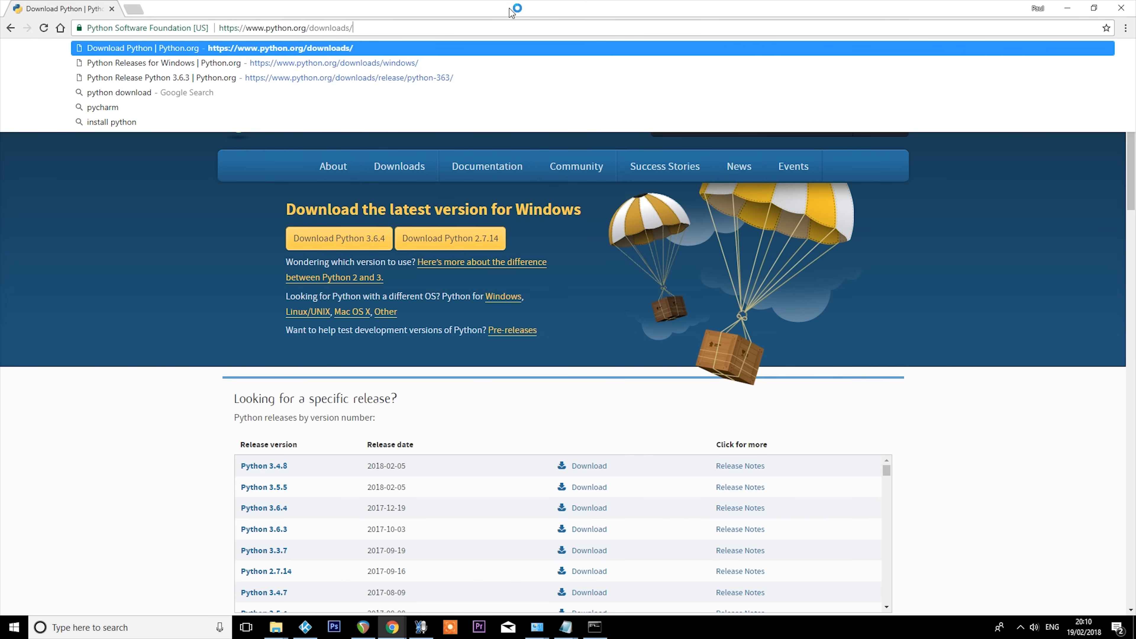
key(Return)
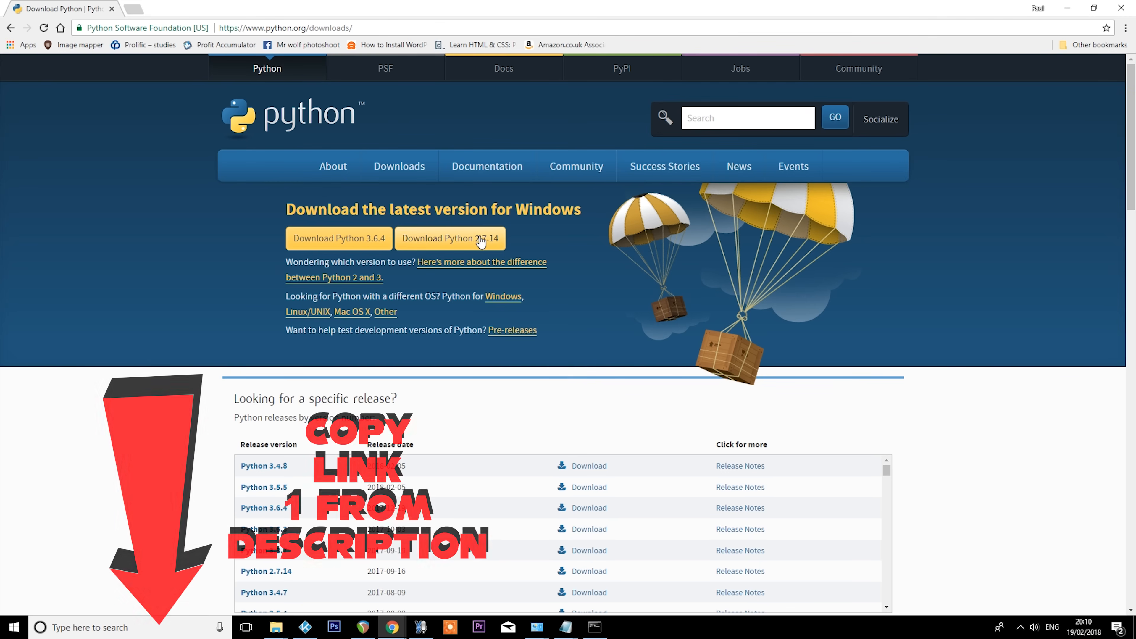
click(486, 246)
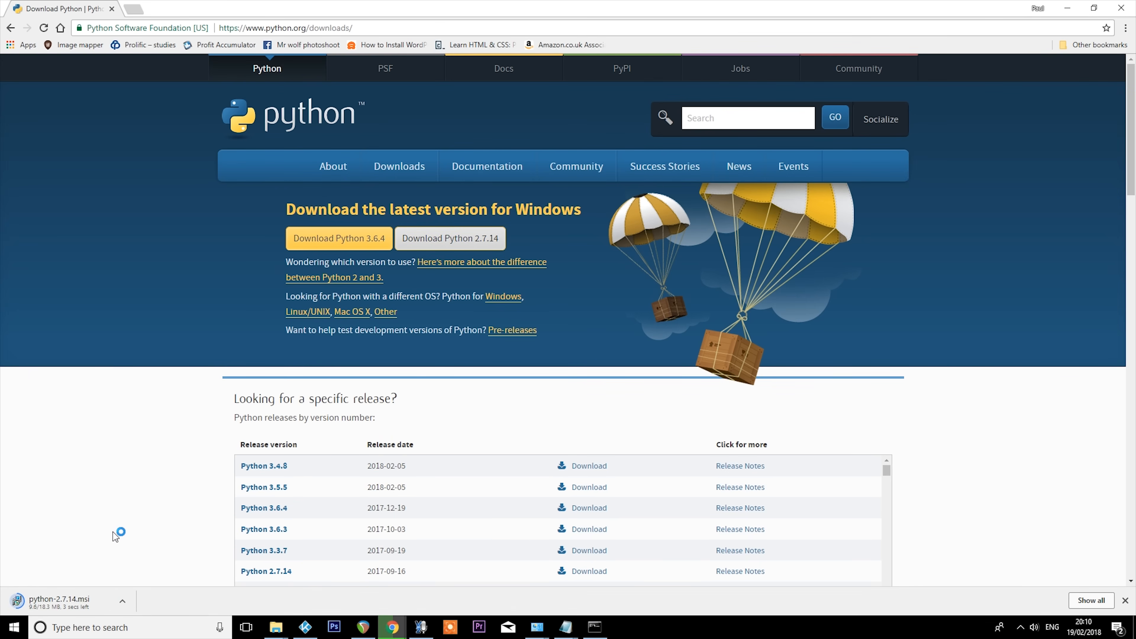
click(606, 324)
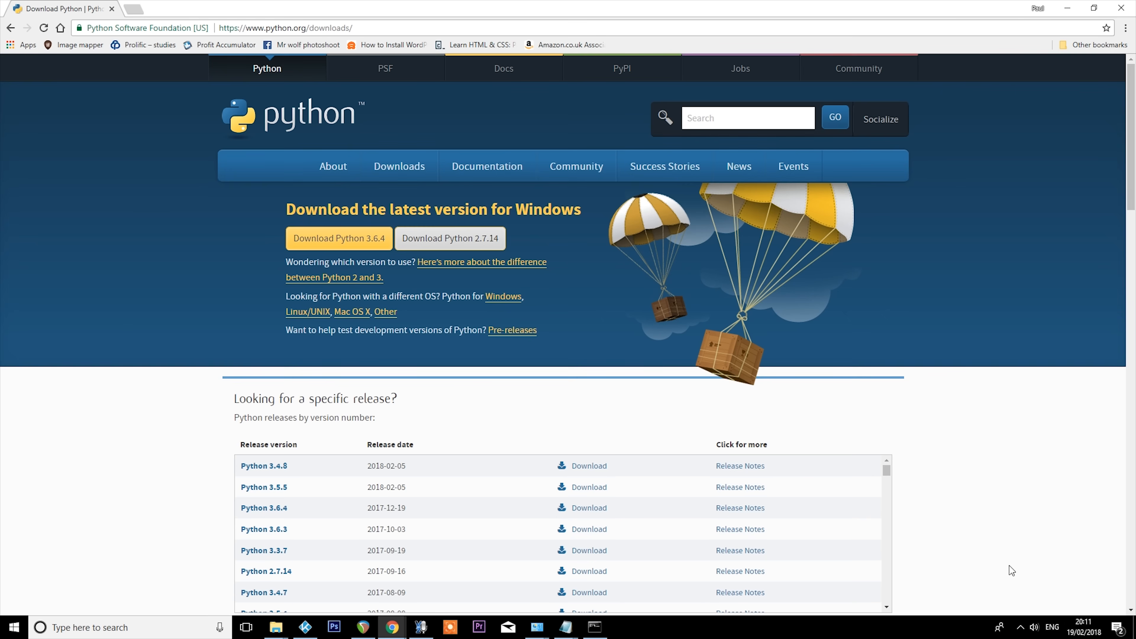
click(134, 9)
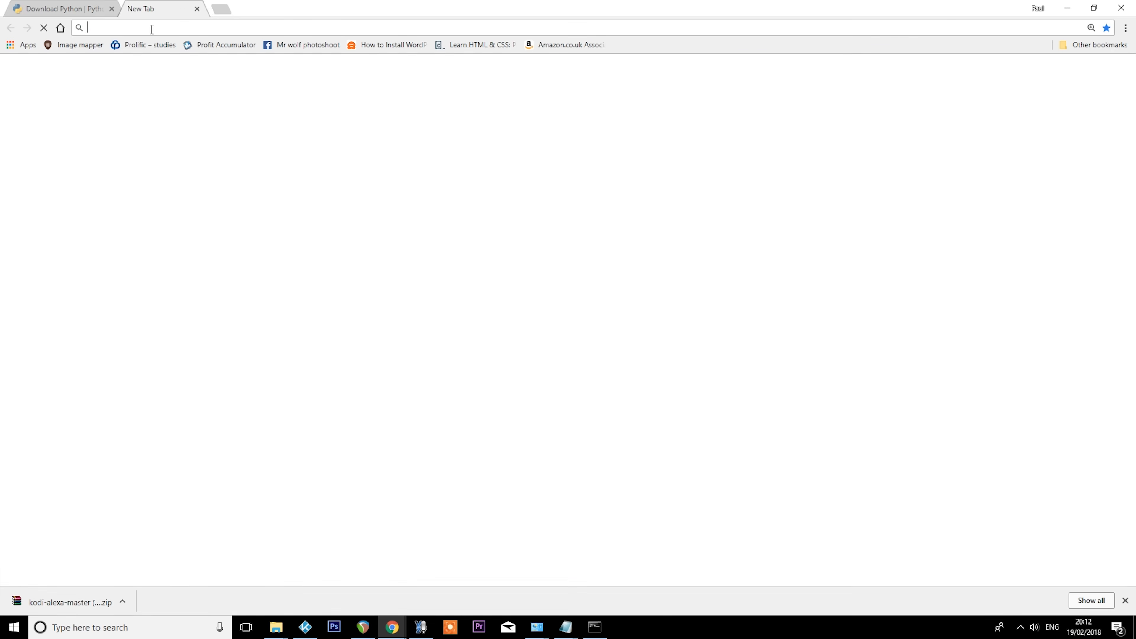
text(https://github.com/m0ngr31/kodi-alexa/archive/master.zip)
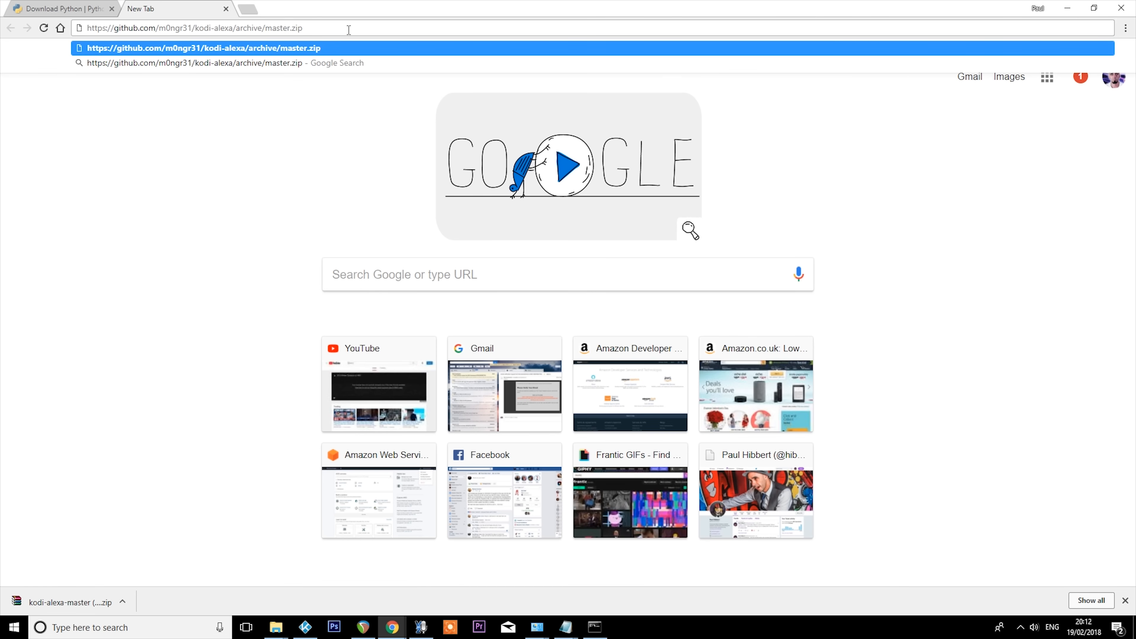
key(Return)
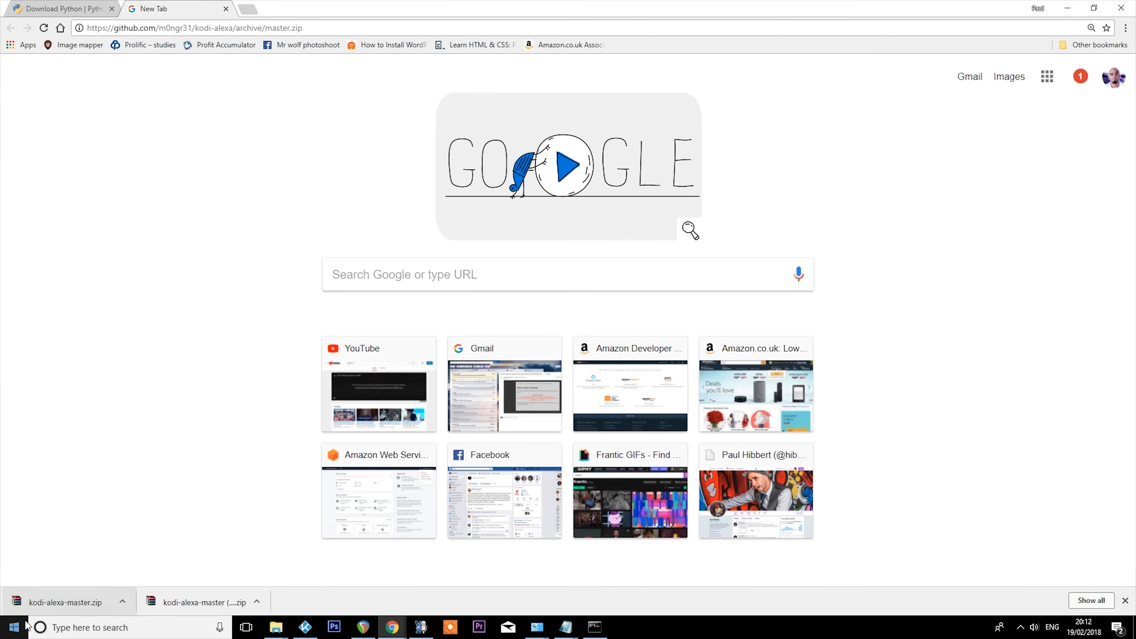
click(122, 602)
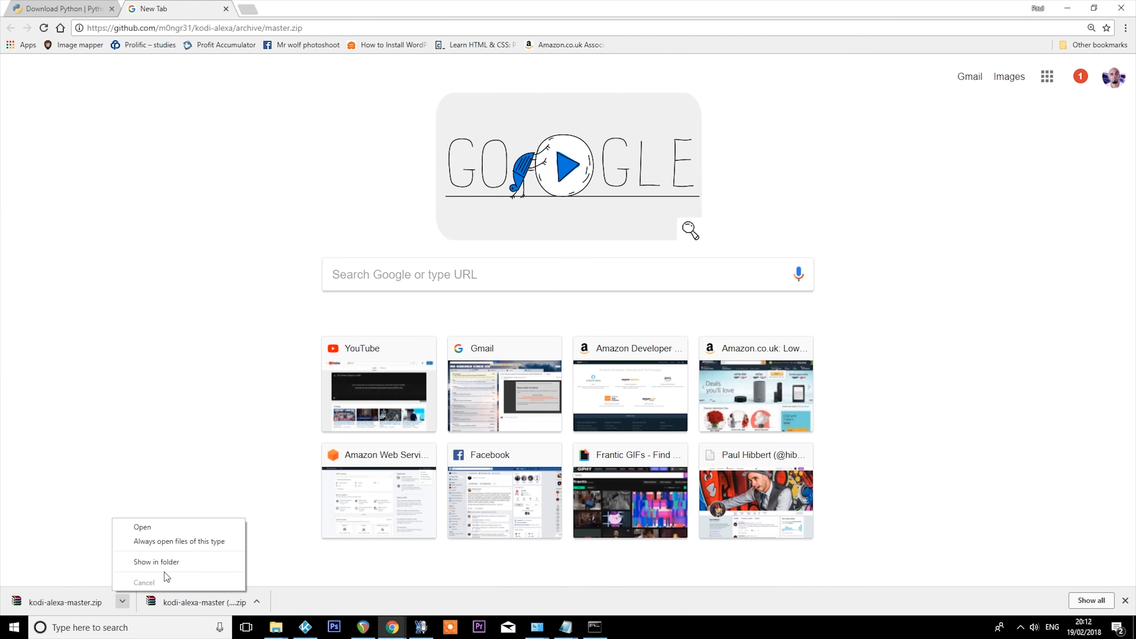
click(164, 562)
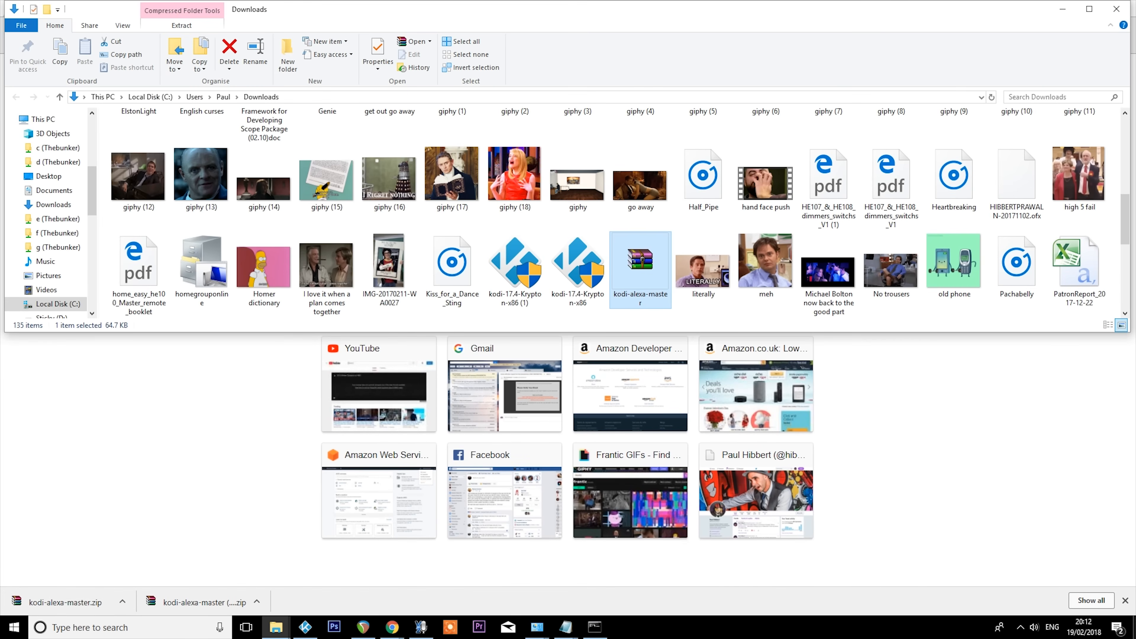
- Create a new folder named Kodi Alexa on the desktop
key(super+d)
right_click(987, 253)
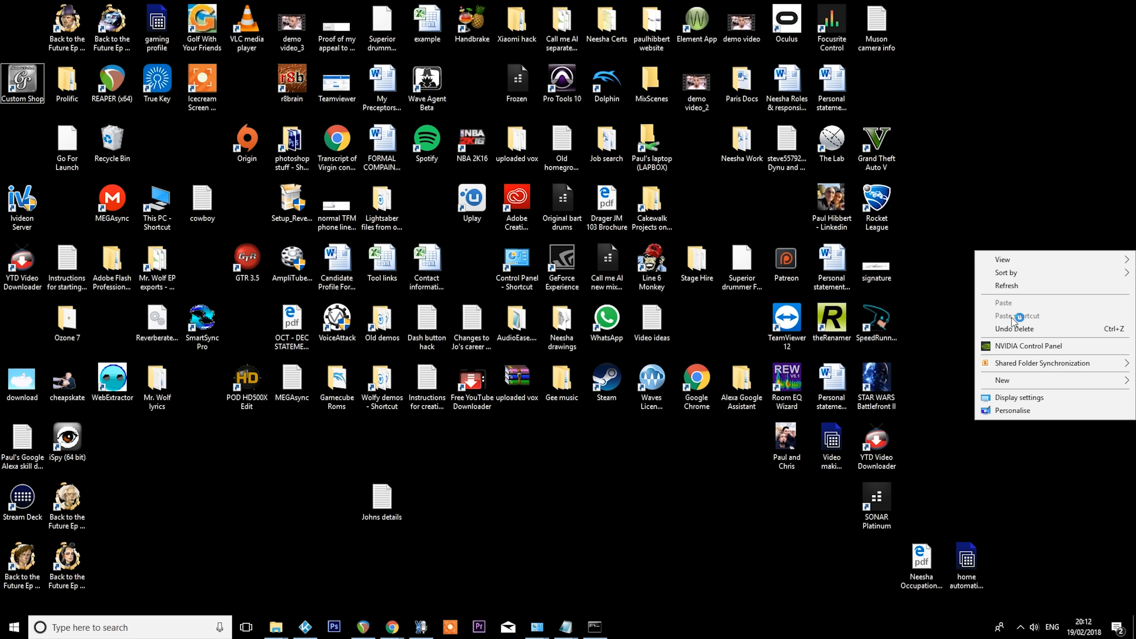
mouse_move(1015, 379)
click(857, 382)
text(Kodi Alexa)
key(Return)
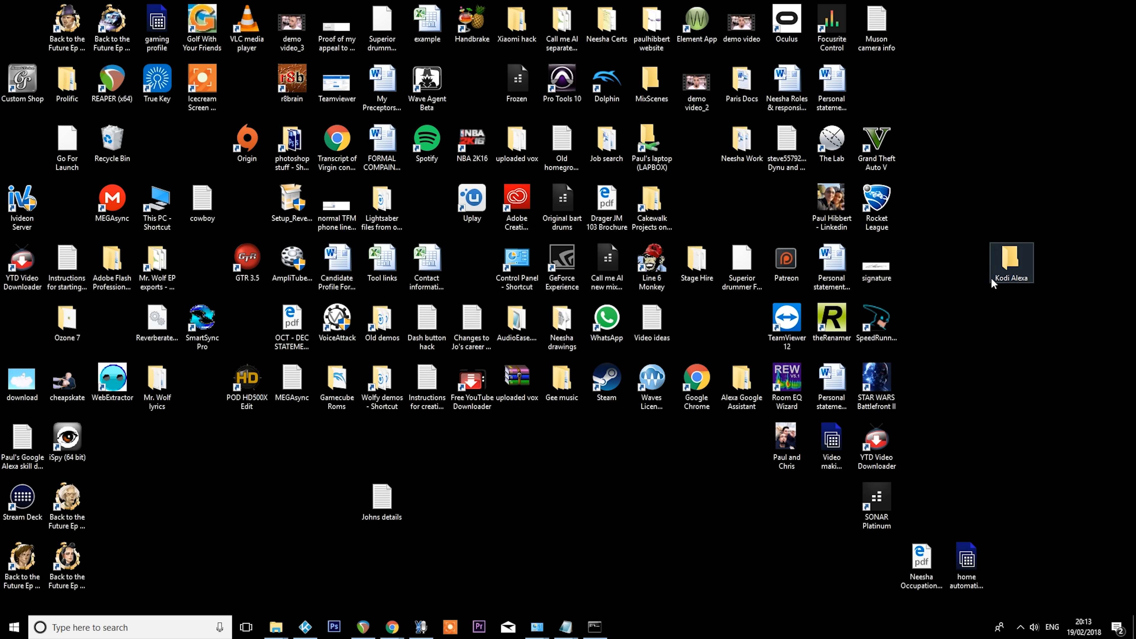
- Move the kodi-alexa-master archive from the Downloads folder into the Kodi Alexa folder on the desktop
double_click(1010, 264)
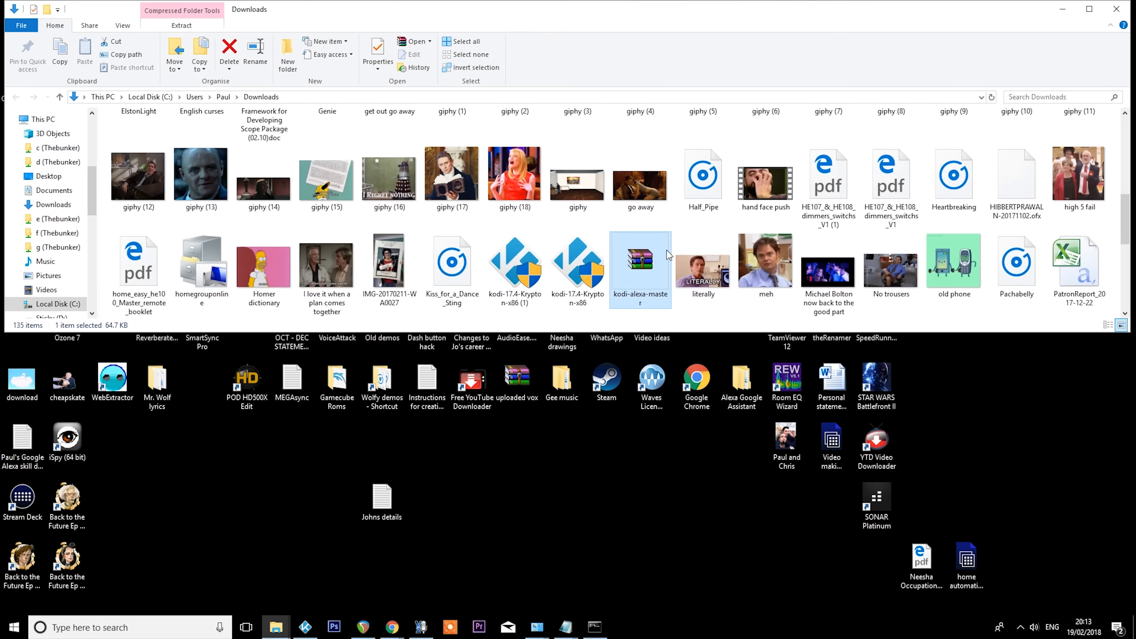
right_click(668, 252)
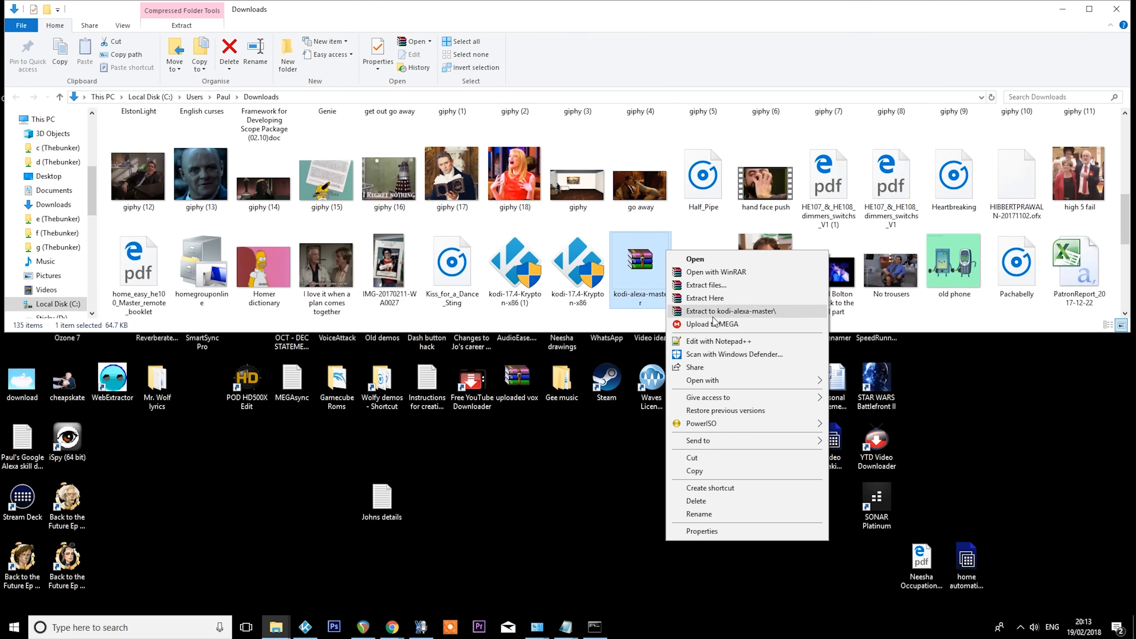
click(692, 457)
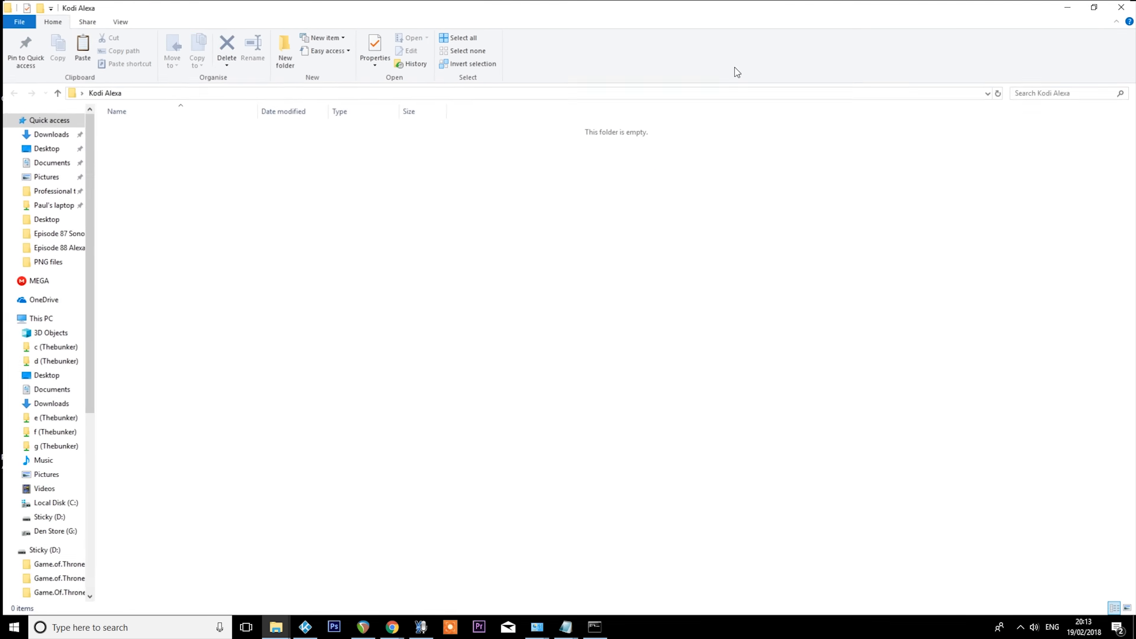
right_click(419, 303)
click(458, 386)
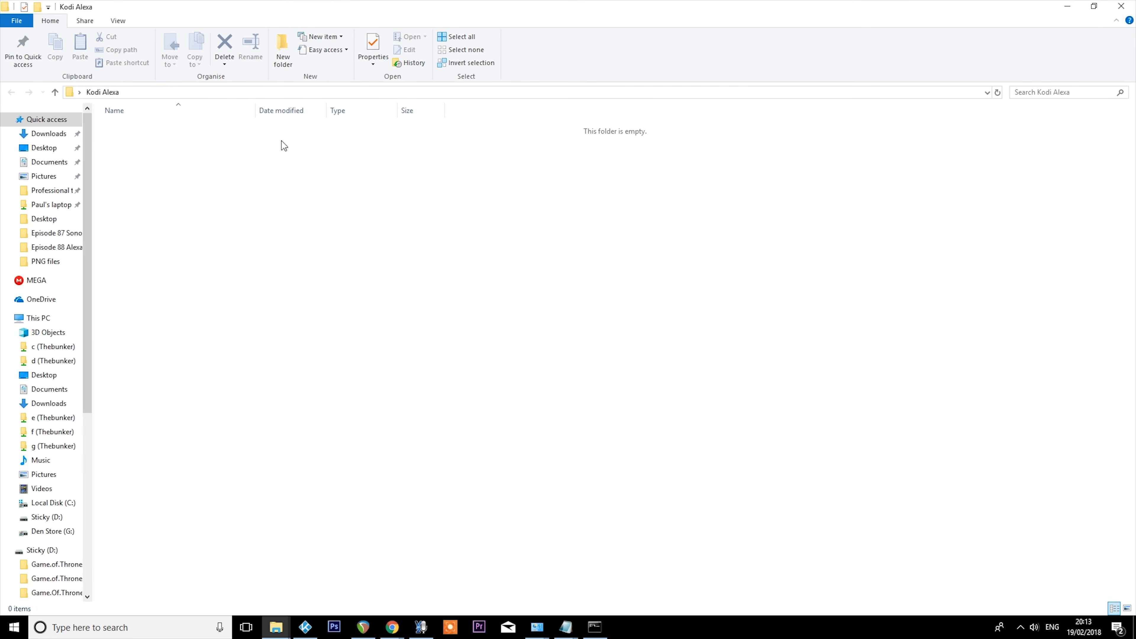
- Extract the kodi-alexa-master archive directly into the Kodi Alexa folder and open the extracted kodi-alexa-master folder
click(152, 149)
right_click(143, 130)
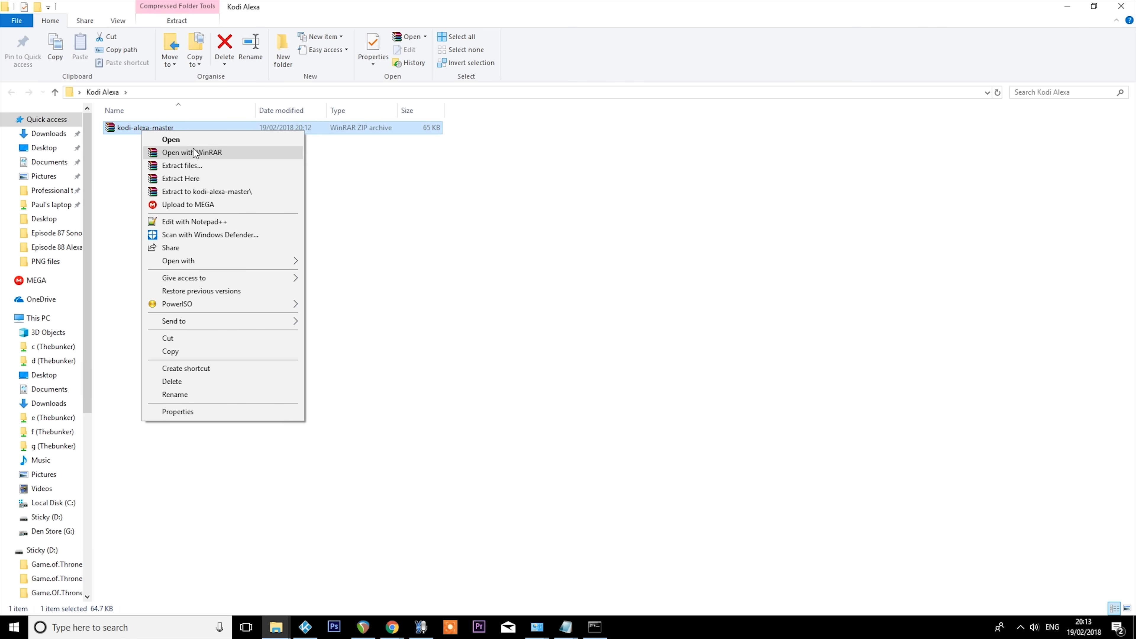
click(215, 179)
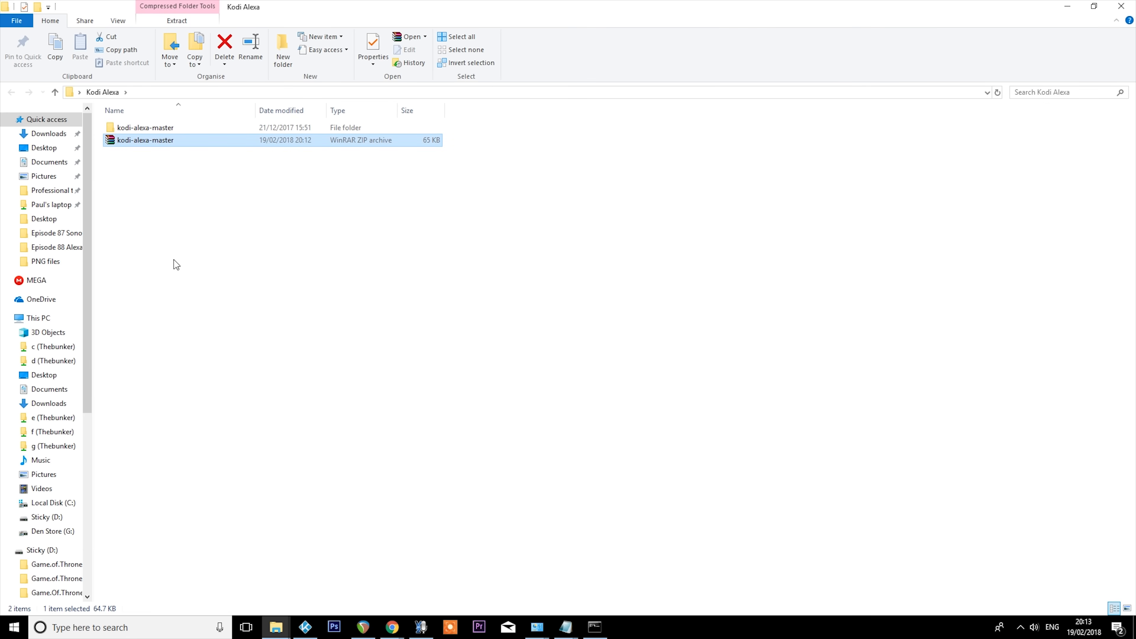
double_click(143, 128)
drag(192, 509, 145, 117)
click(114, 120)
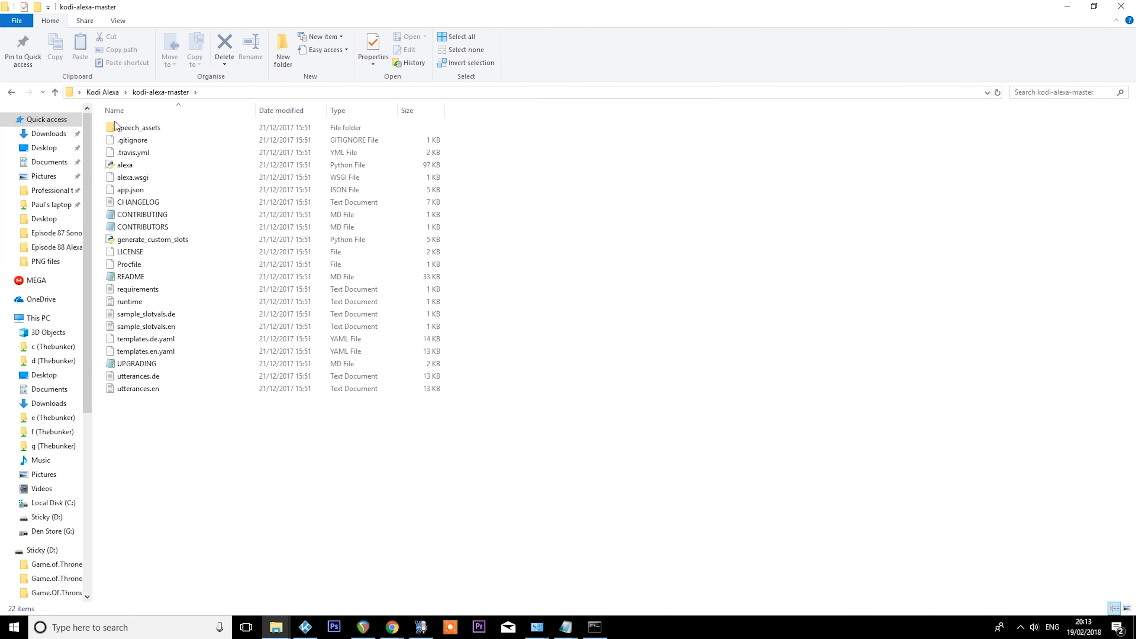
- Delete the kodi-alexa-master ZIP archive from the Kodi Alexa folder and check the contents of the extracted folder
click(102, 92)
right_click(141, 144)
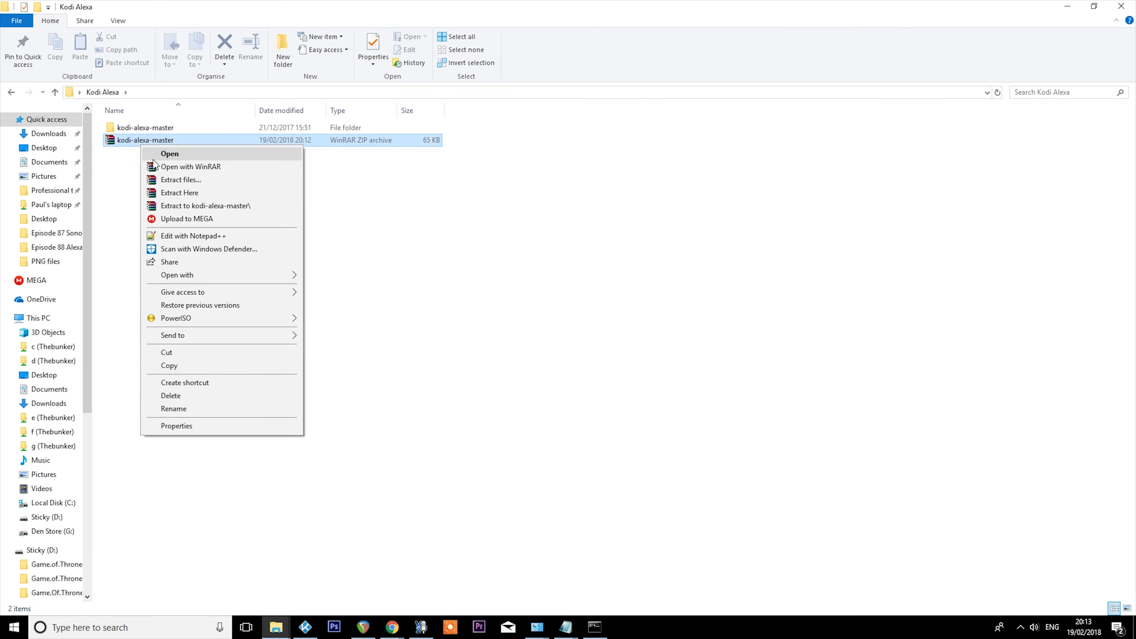
click(178, 395)
click(132, 129)
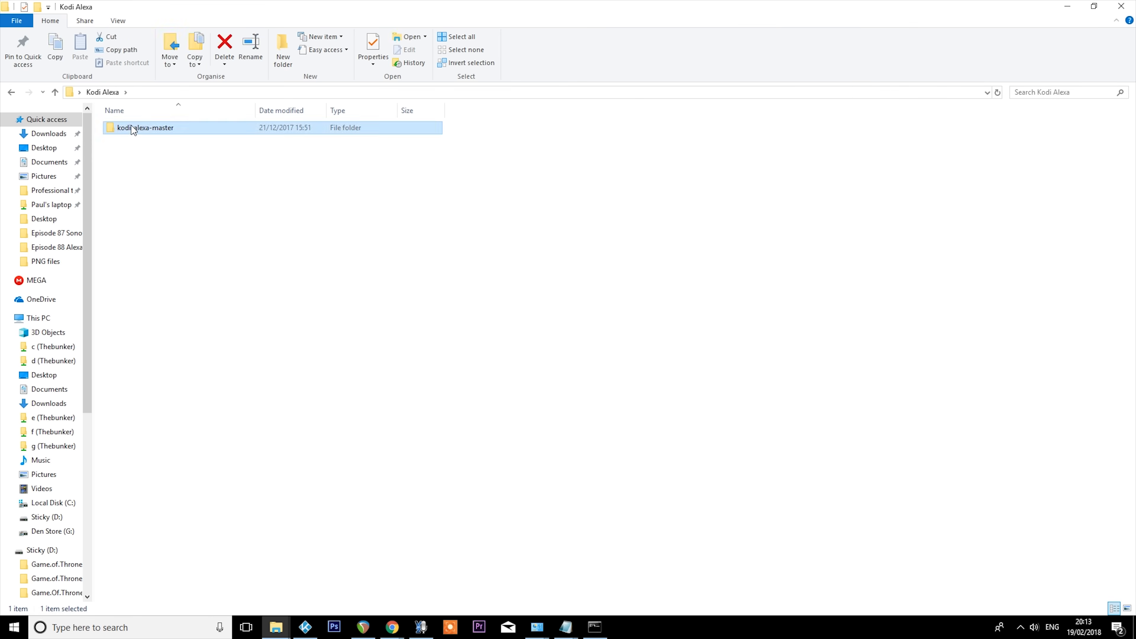
double_click(133, 129)
click(103, 92)
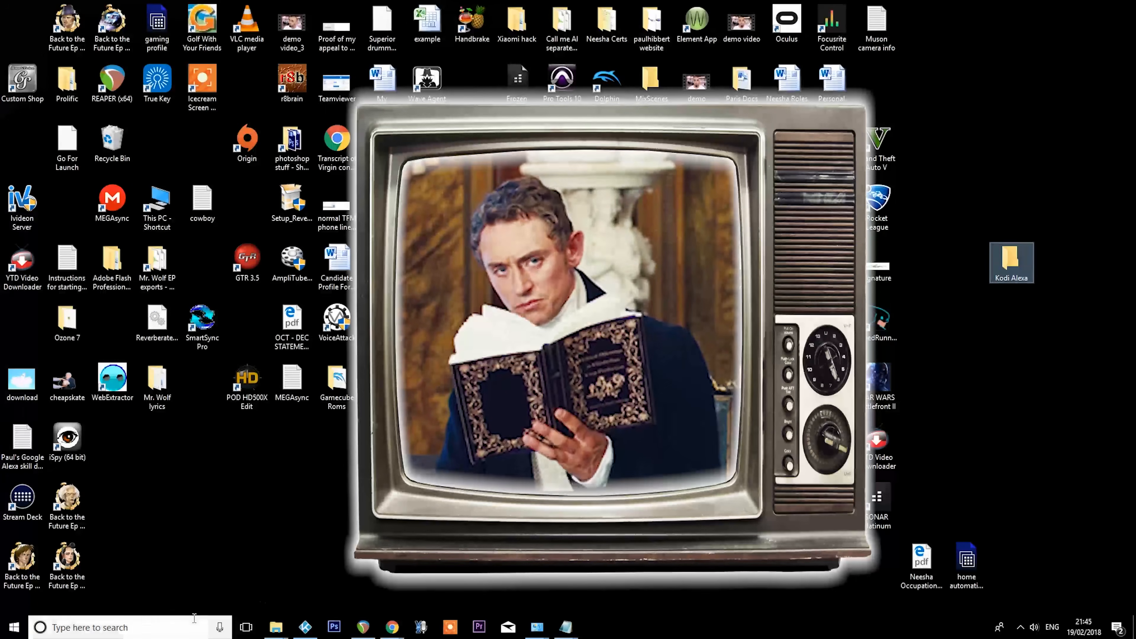
- Find Command Prompt by searching for cmd, launch it and place its window in the middle of the desktop
click(137, 622)
text(cmd)
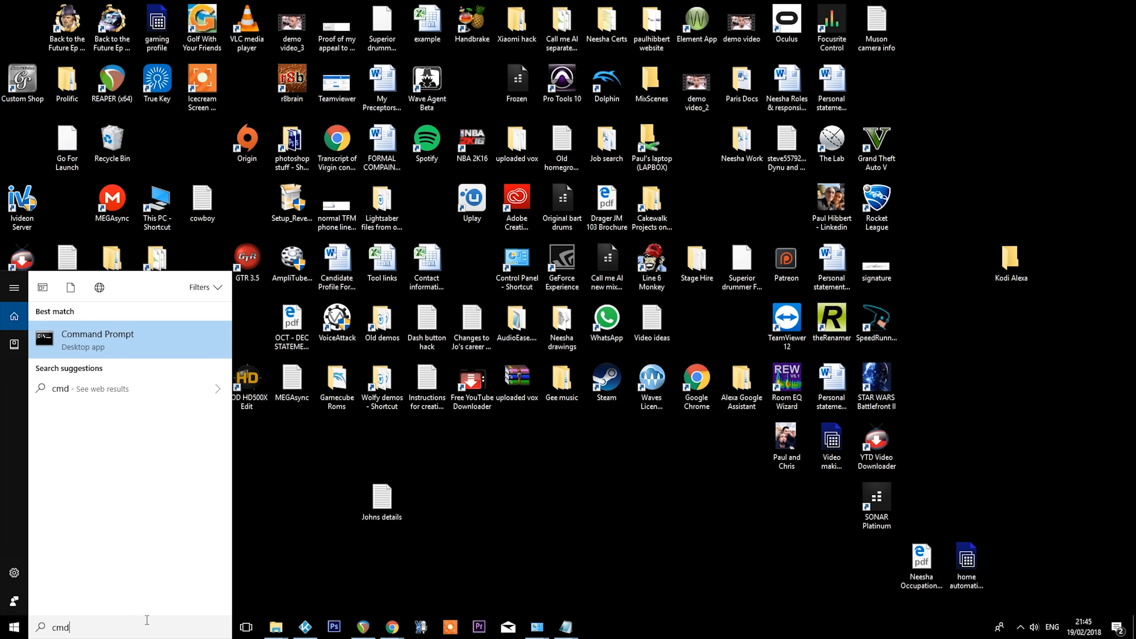
key(Return)
drag(223, 107, 483, 176)
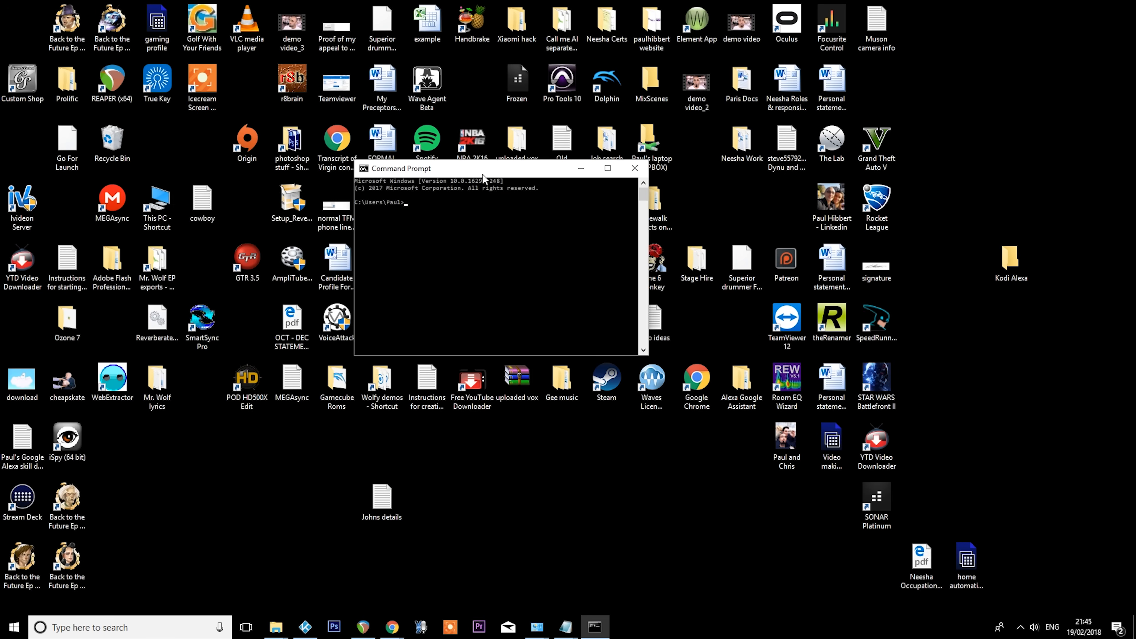
- Install the AWS command line tools by running C:\Python27\Scripts\pip.exe install awscli
mouse_move(392, 626)
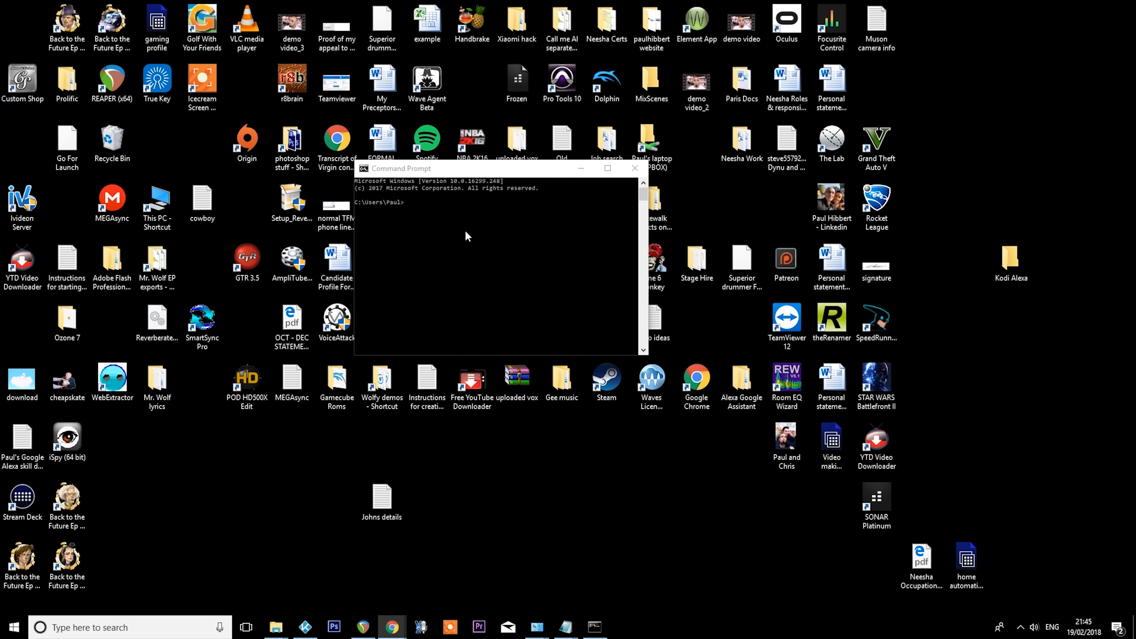
right_click(495, 218)
click(555, 249)
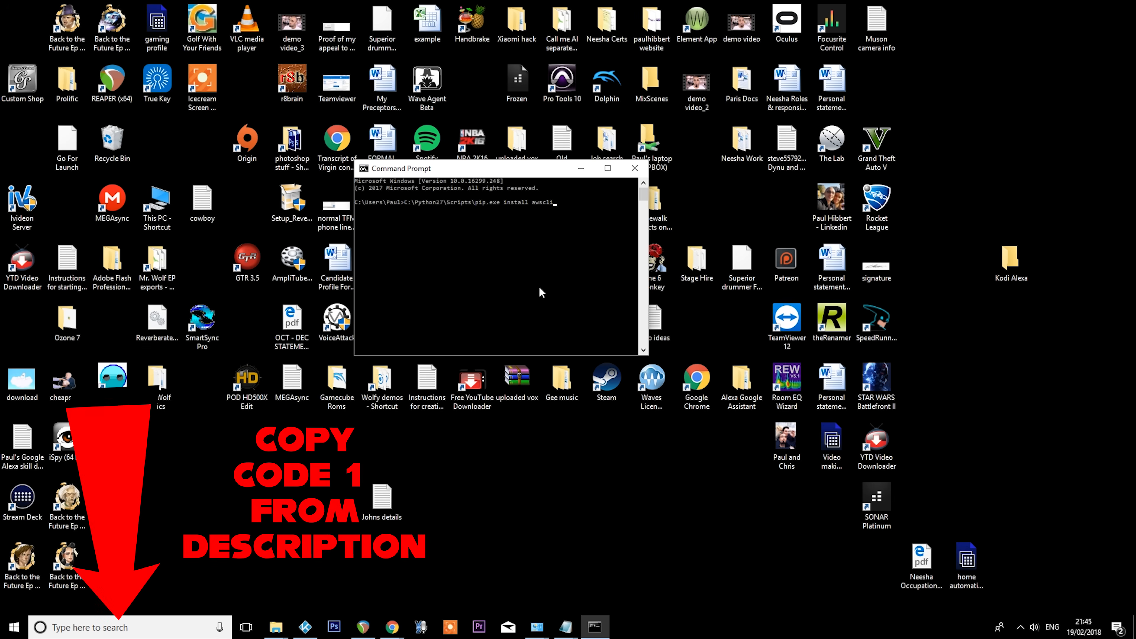
key(Return)
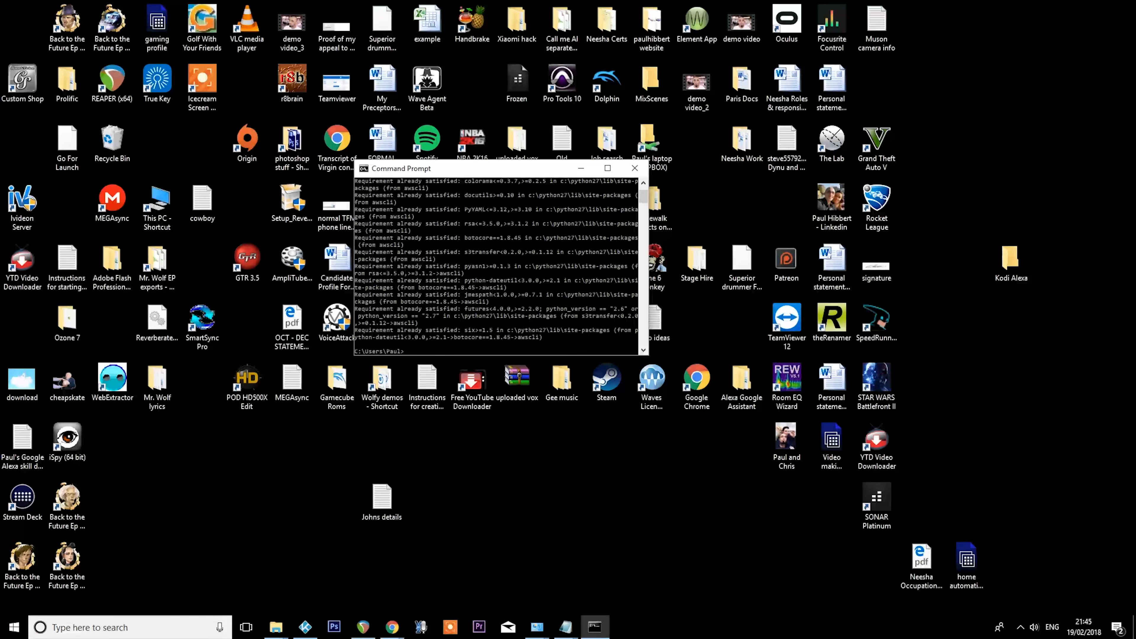
- Run C:\Python27\Scripts\aws configure in the Command Prompt to start the AWS credential setup
key(alt+Tab)
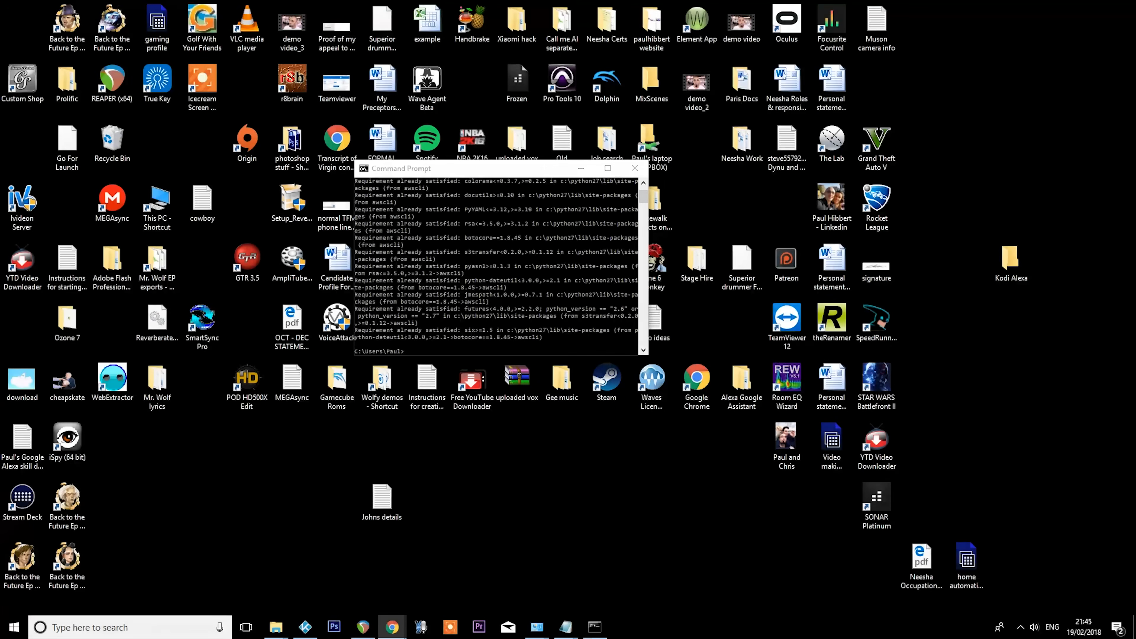
right_click(442, 346)
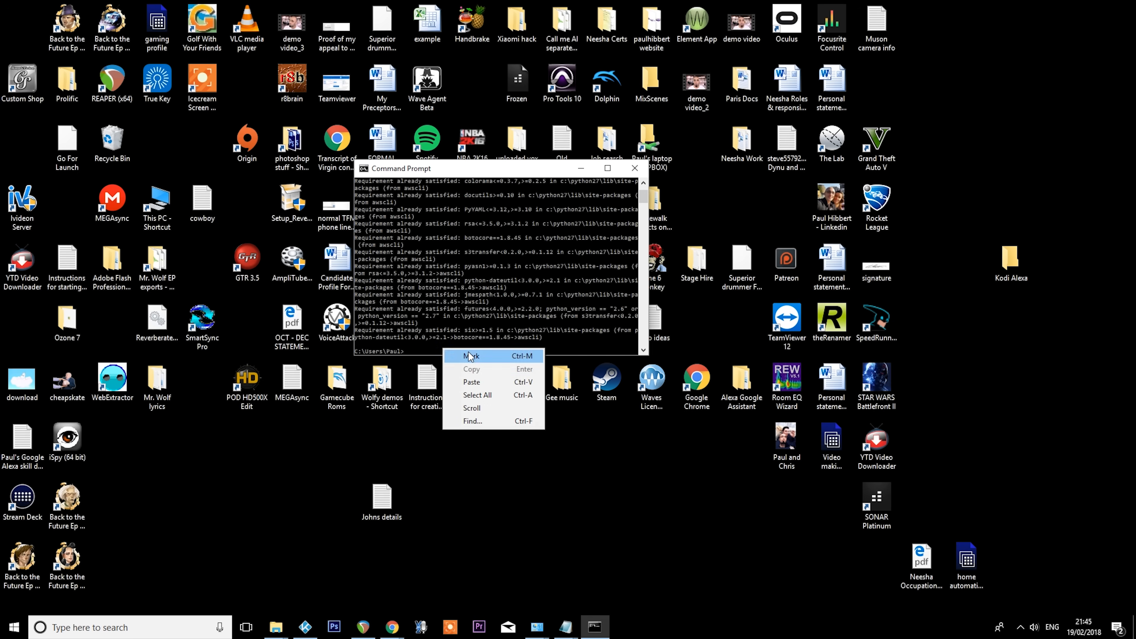
click(474, 386)
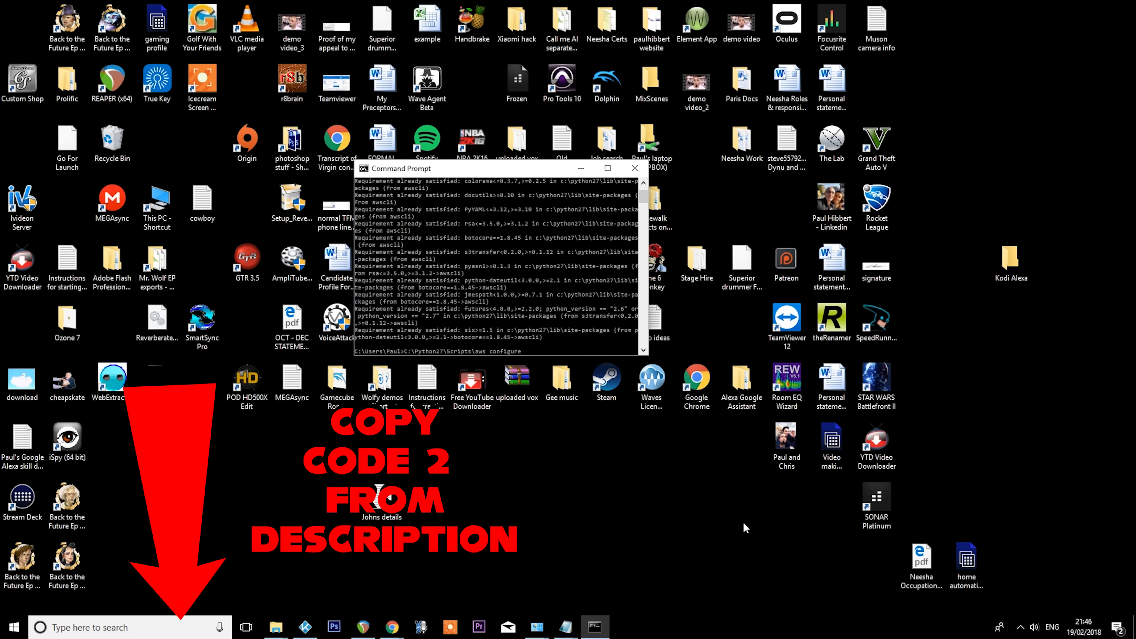
key(Return)
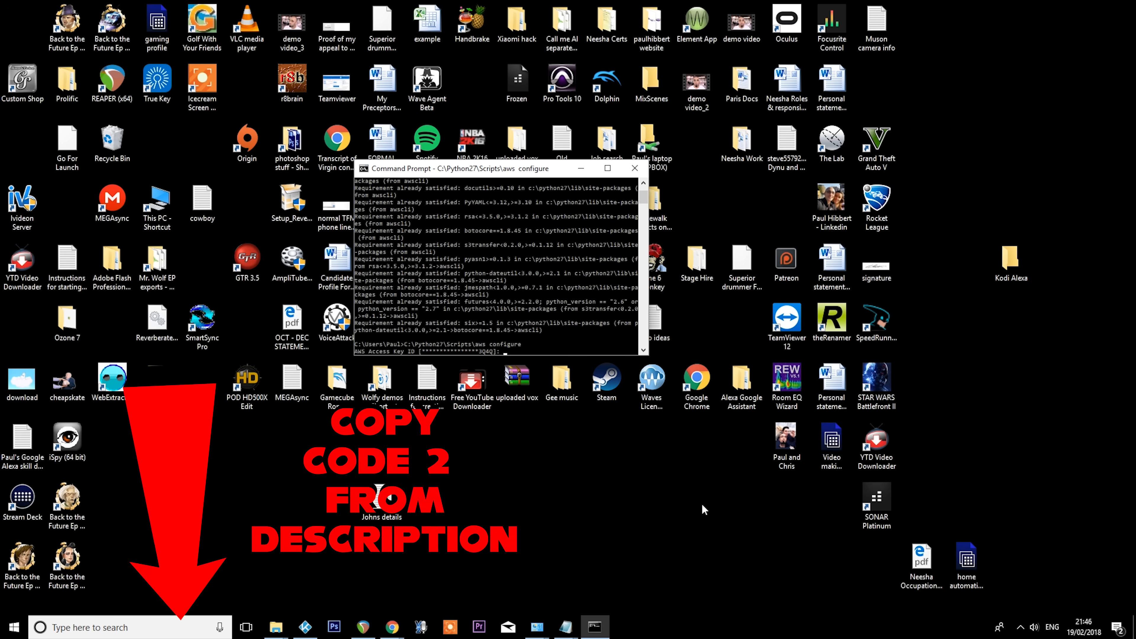
- Copy the access key ID from the Notepad notes and submit it at the AWS Access Key ID prompt
mouse_move(566, 635)
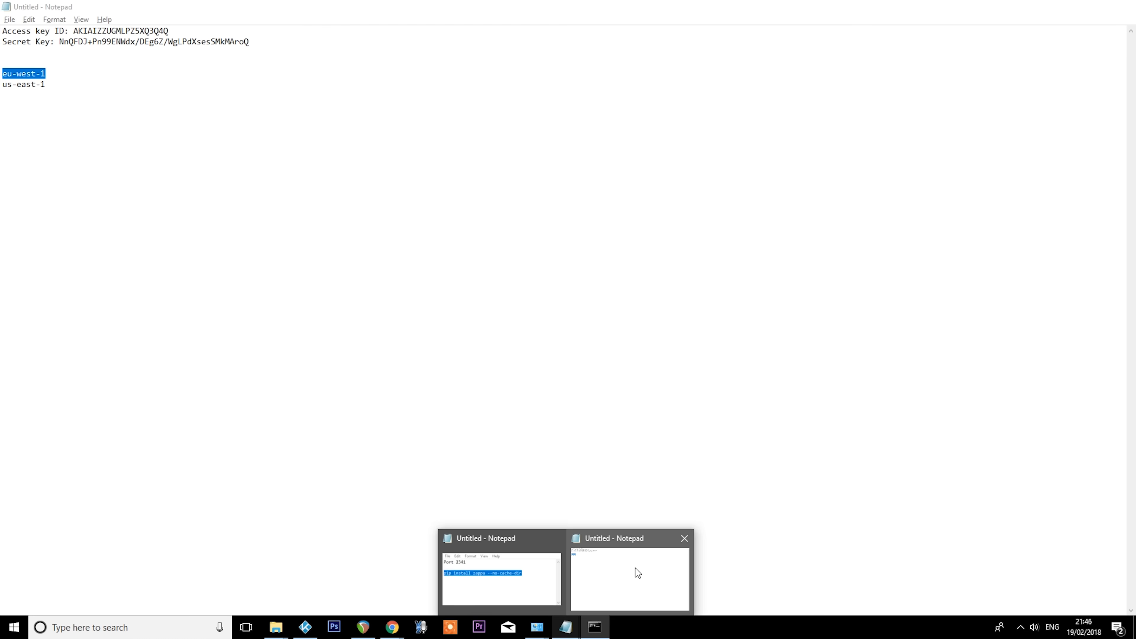
click(634, 573)
drag(168, 31, 73, 30)
key(super+c)
key(alt+Tab)
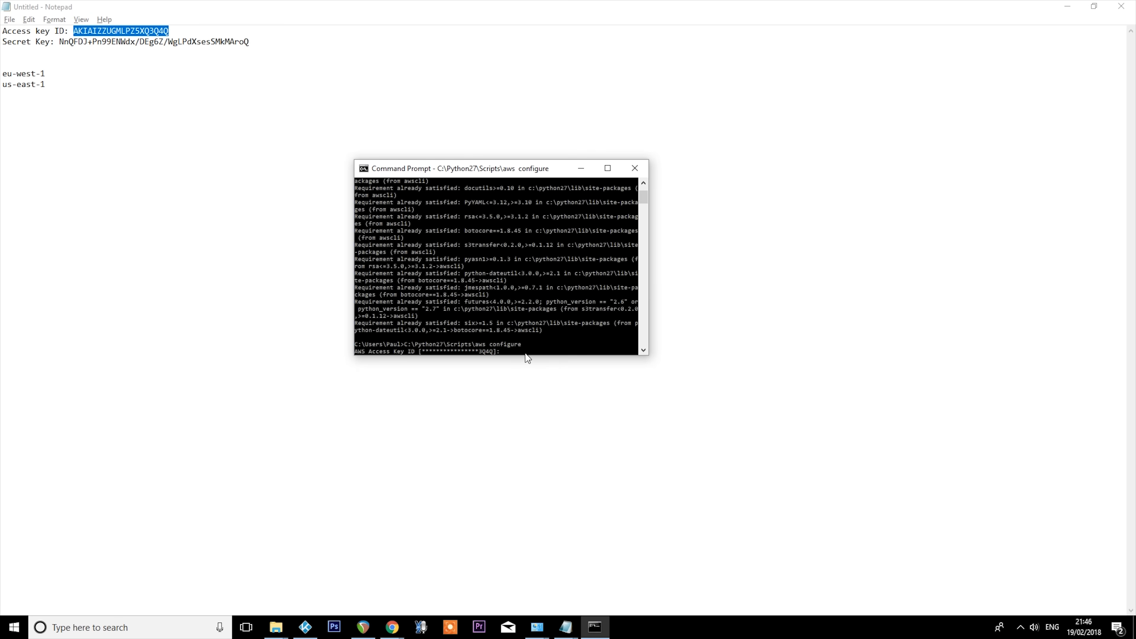
right_click(508, 169)
mouse_move(553, 259)
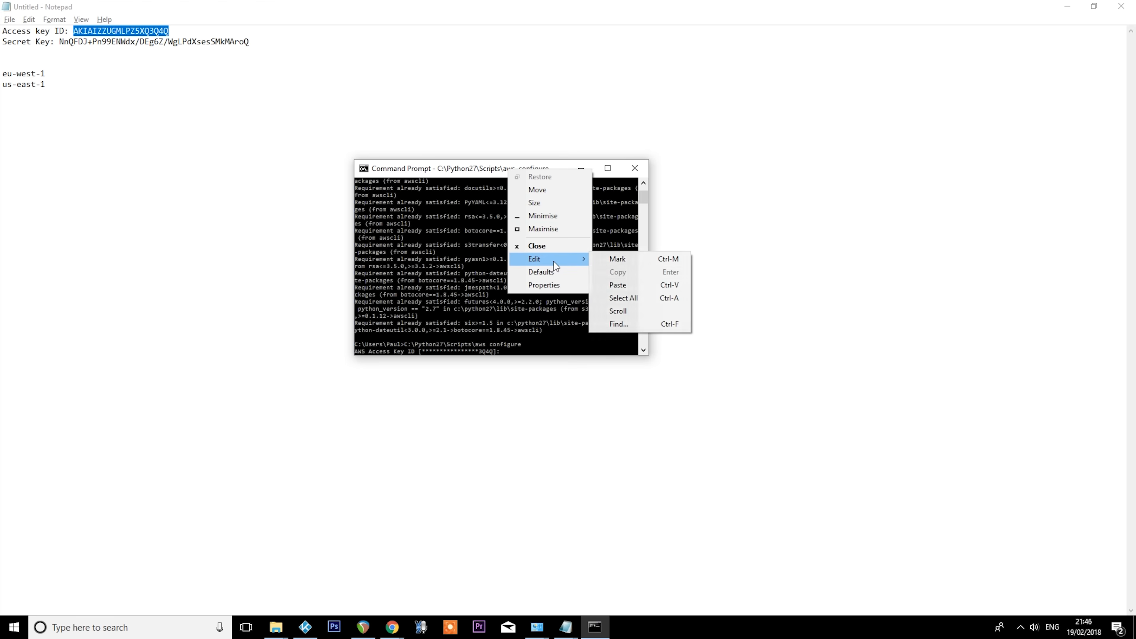
click(632, 288)
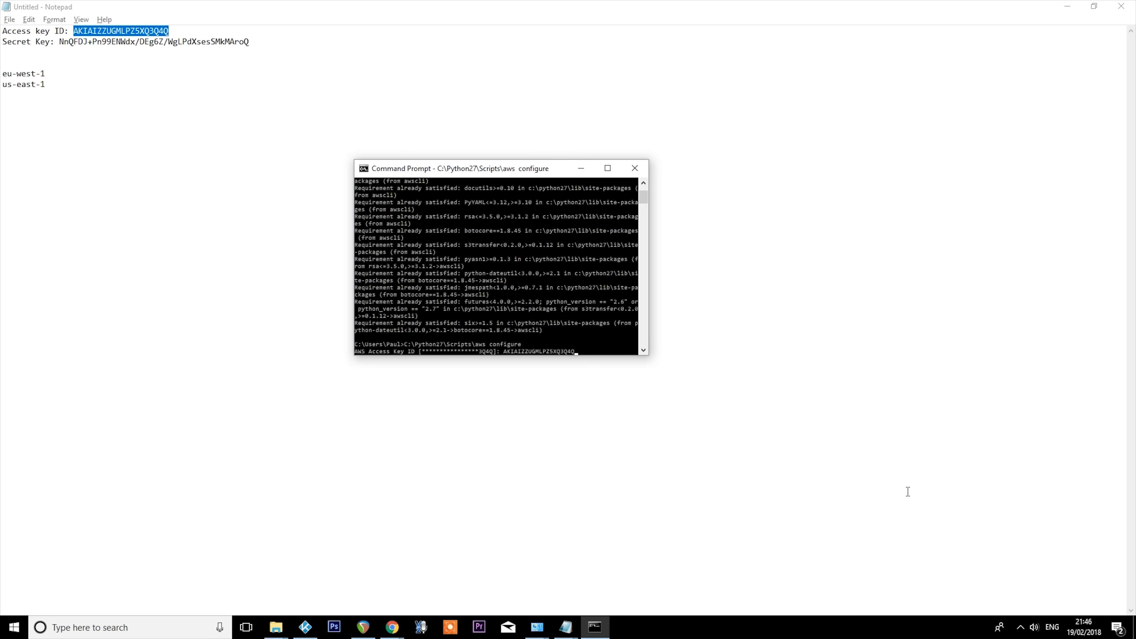
key(Return)
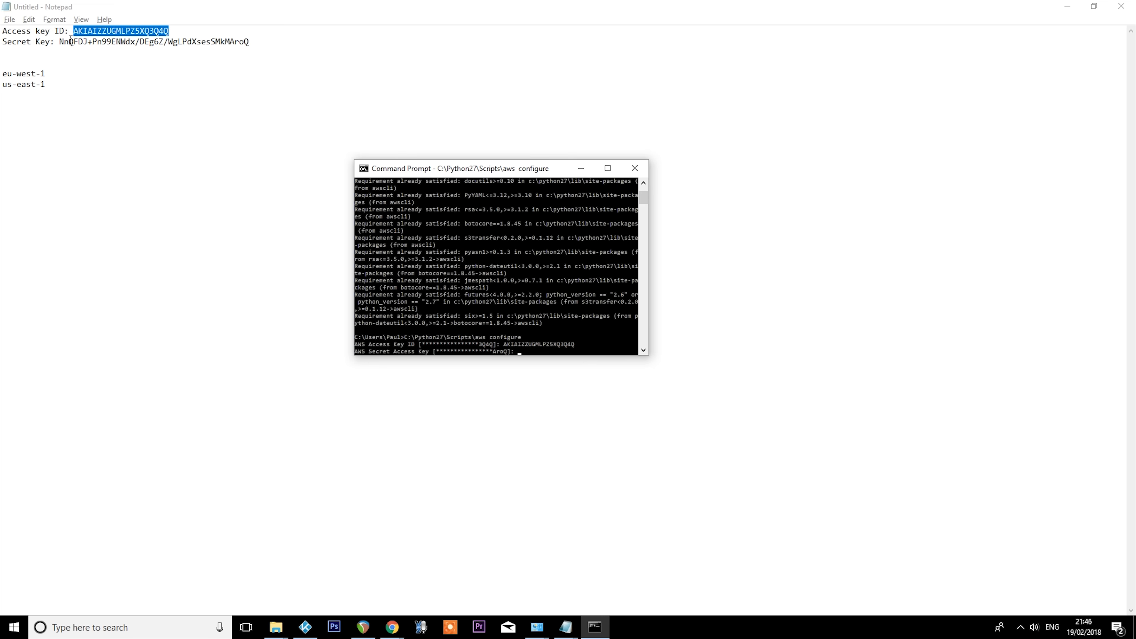
- Copy the secret key from the Notepad notes and submit it at the AWS Secret Access Key prompt
drag(60, 41, 253, 46)
key(super+c)
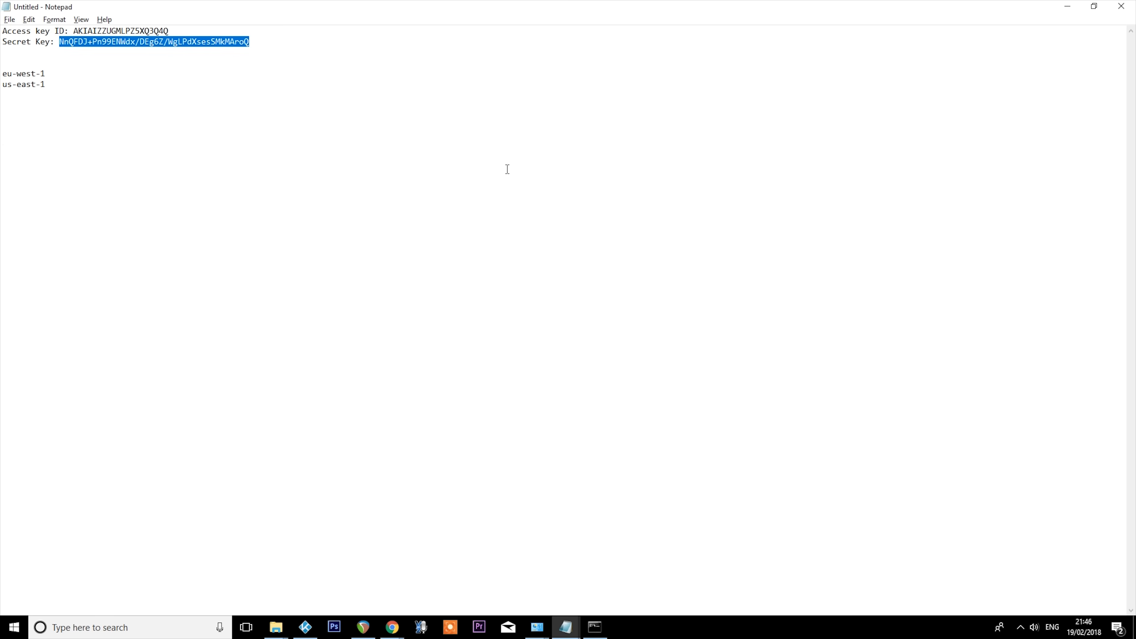
key(alt+Tab)
right_click(509, 174)
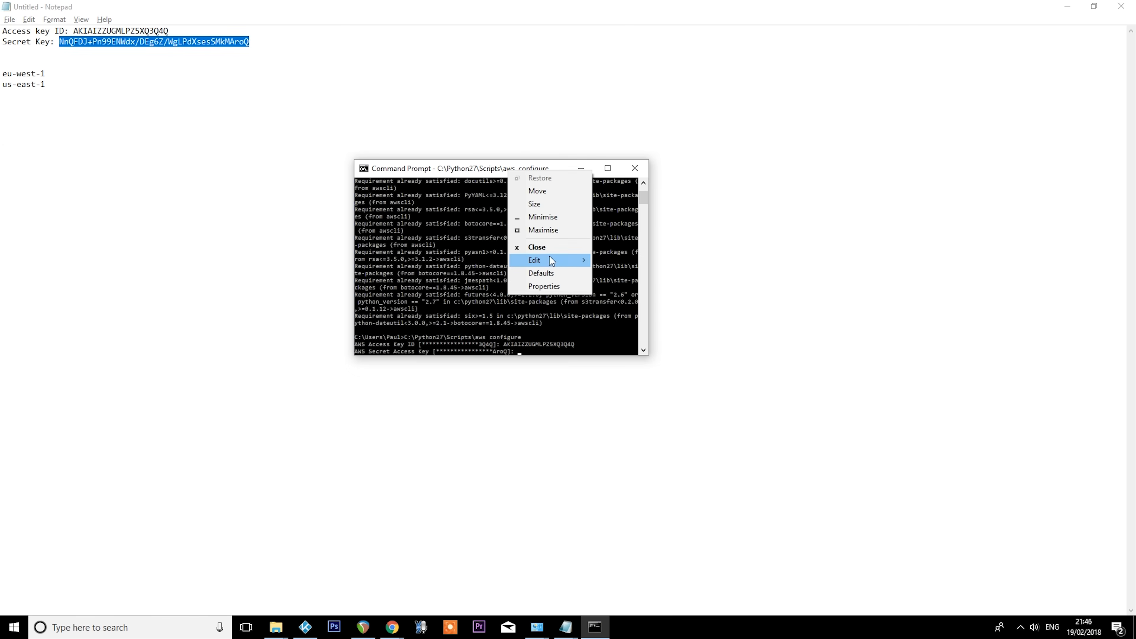
mouse_move(548, 260)
click(634, 289)
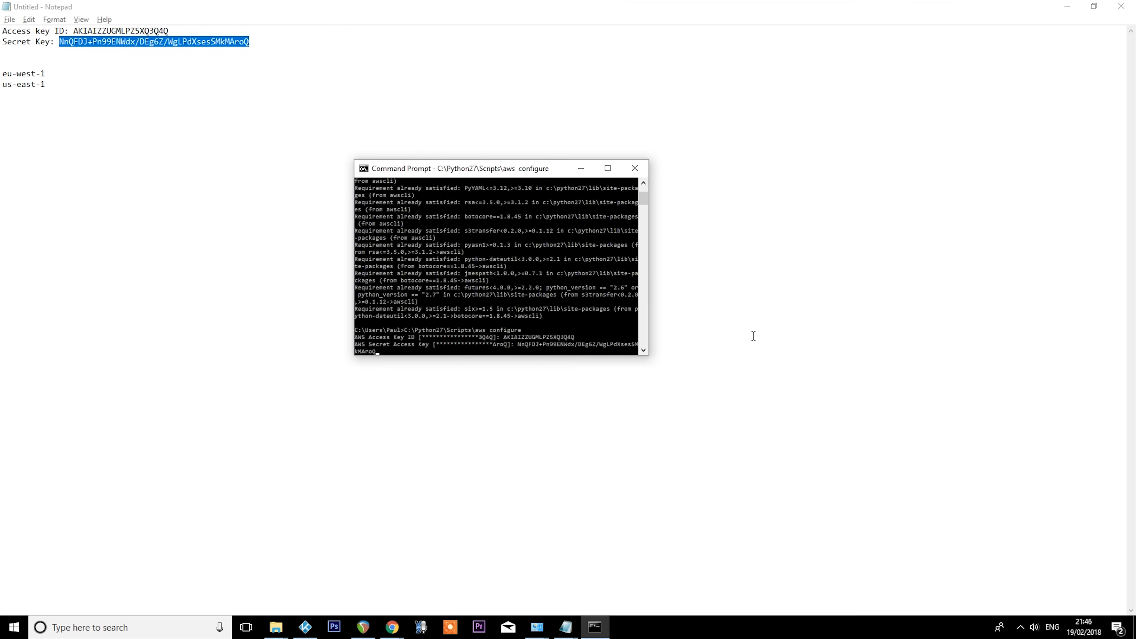
key(Return)
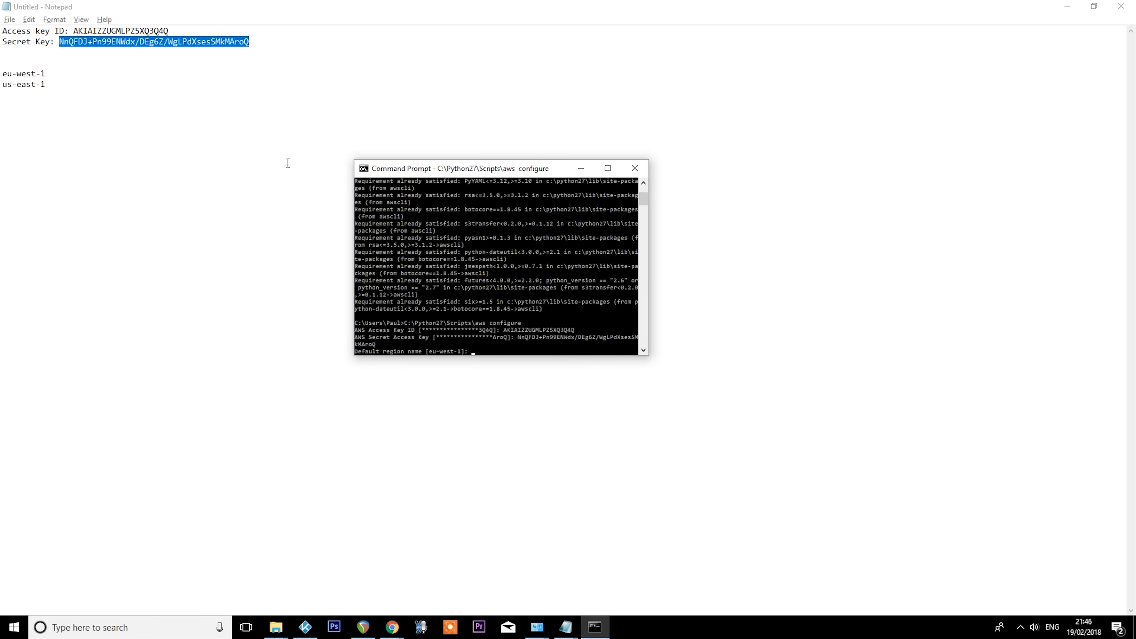
- Set the default region name to eu-west-1, copied from the Notepad notes, and accept the default output format
drag(55, 77, 2, 74)
key(super+c)
click(63, 82)
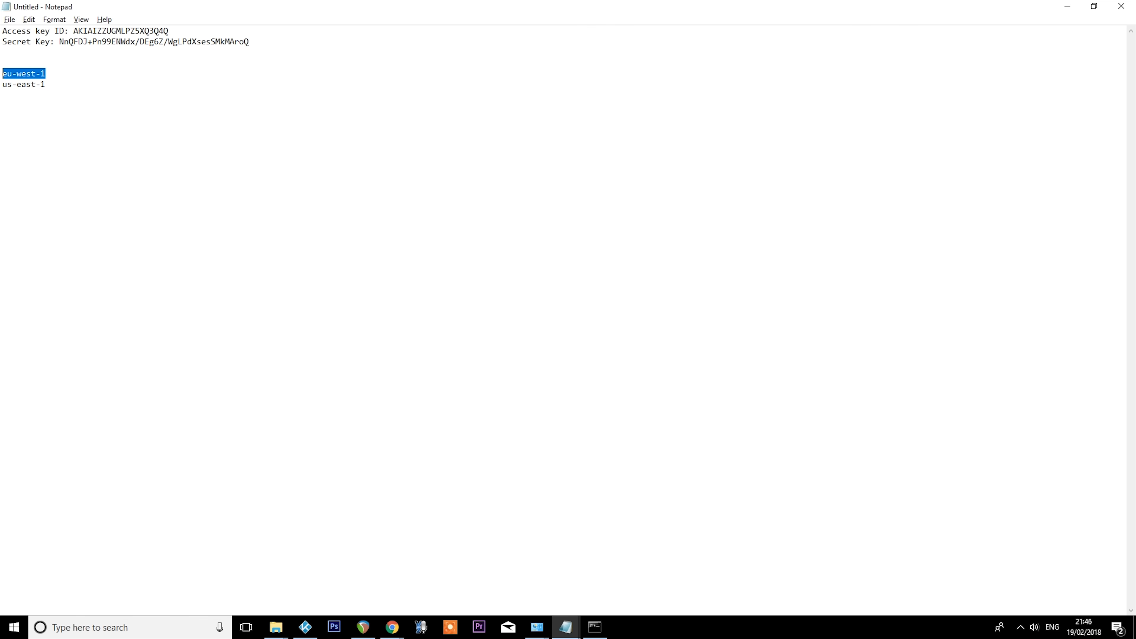
key(alt+Tab)
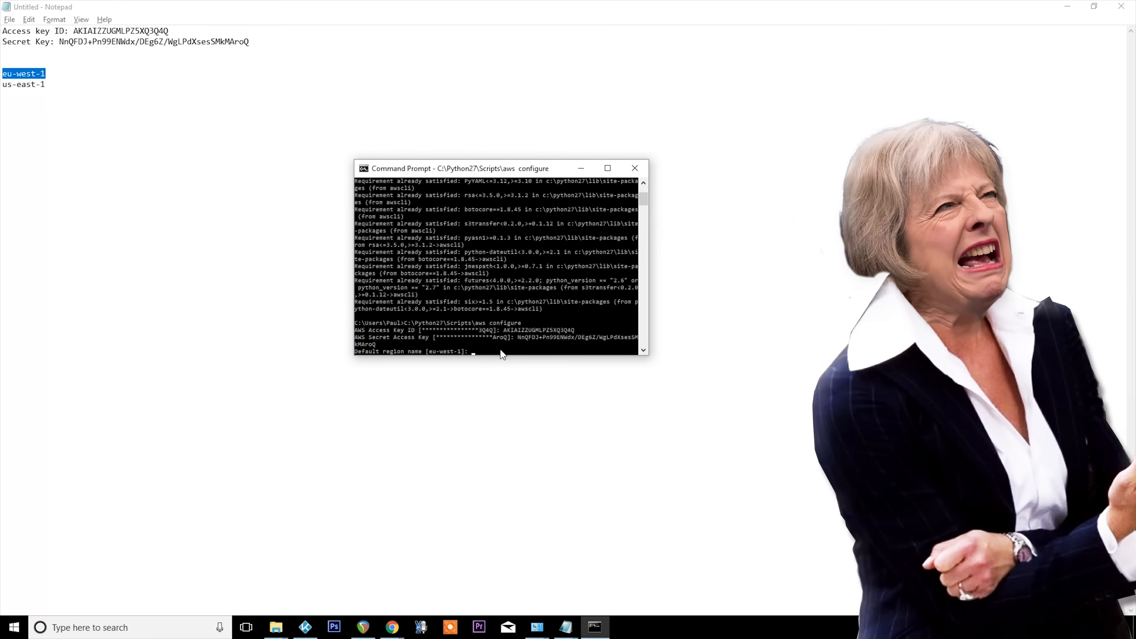
right_click(504, 177)
mouse_move(550, 258)
click(621, 286)
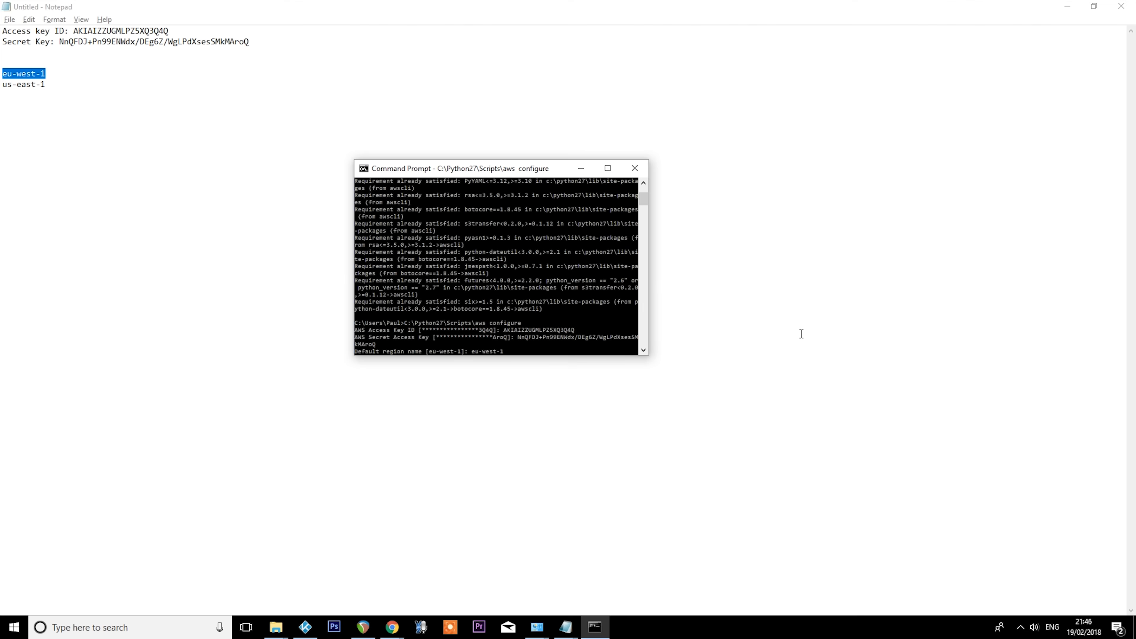
key(Return)
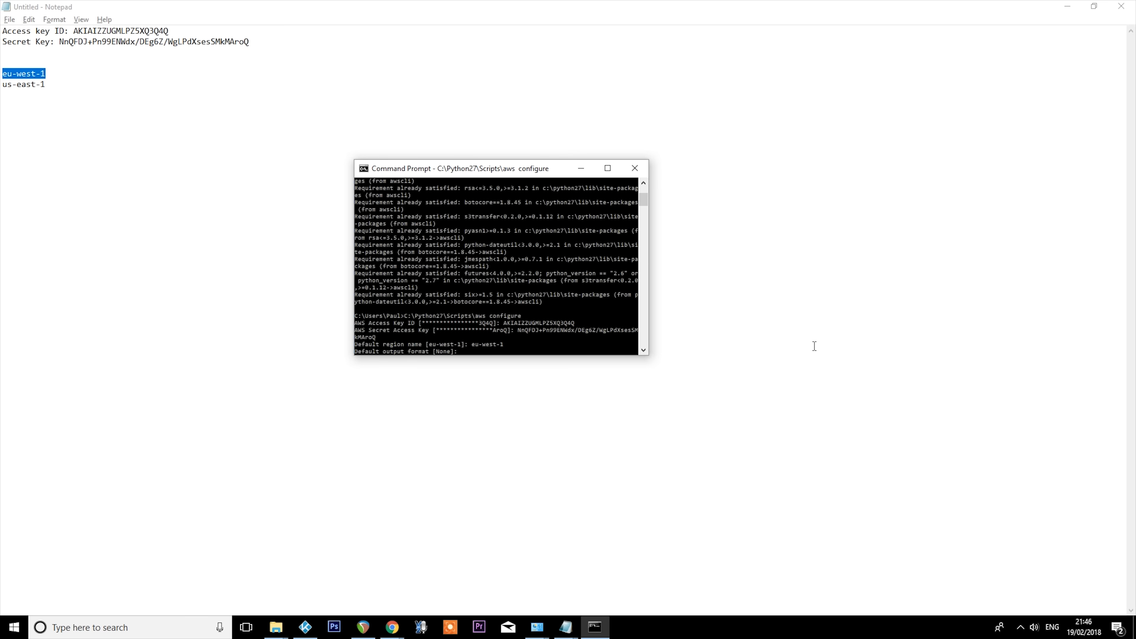
key(Return)
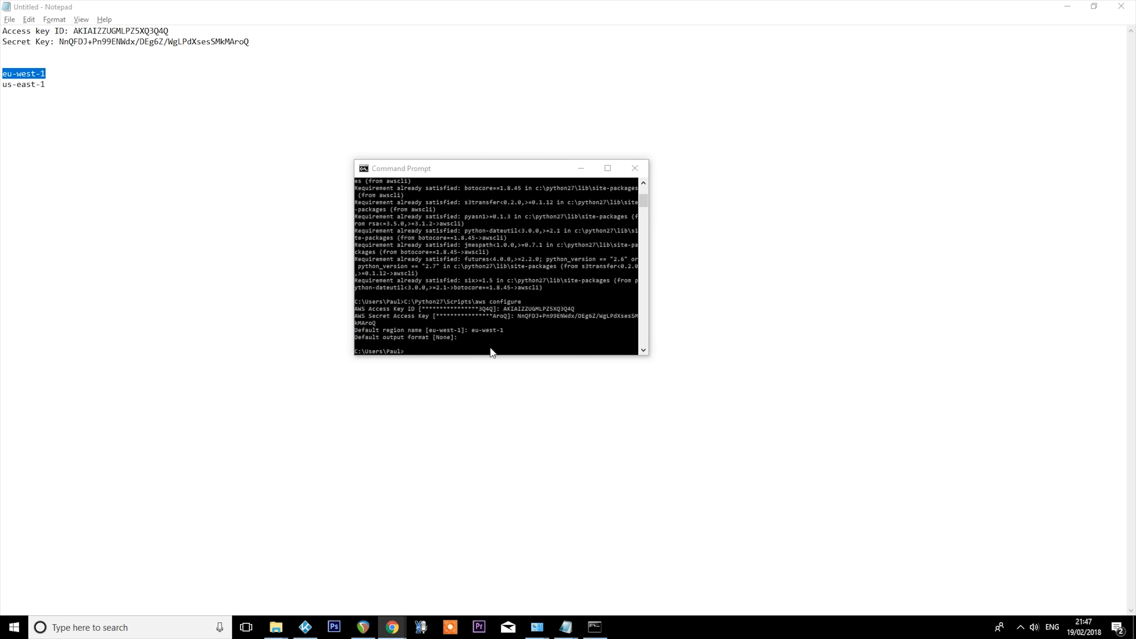
- Install virtualenv by running C:\Python27\Scripts\pip.exe install virtualenv
right_click(490, 351)
click(518, 384)
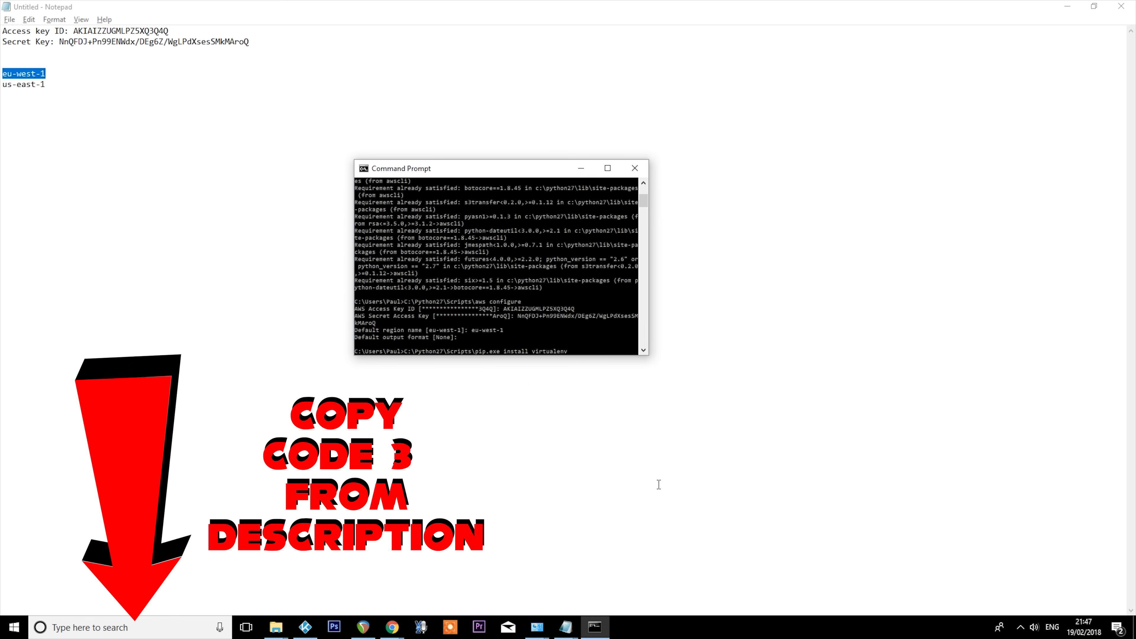
key(Return)
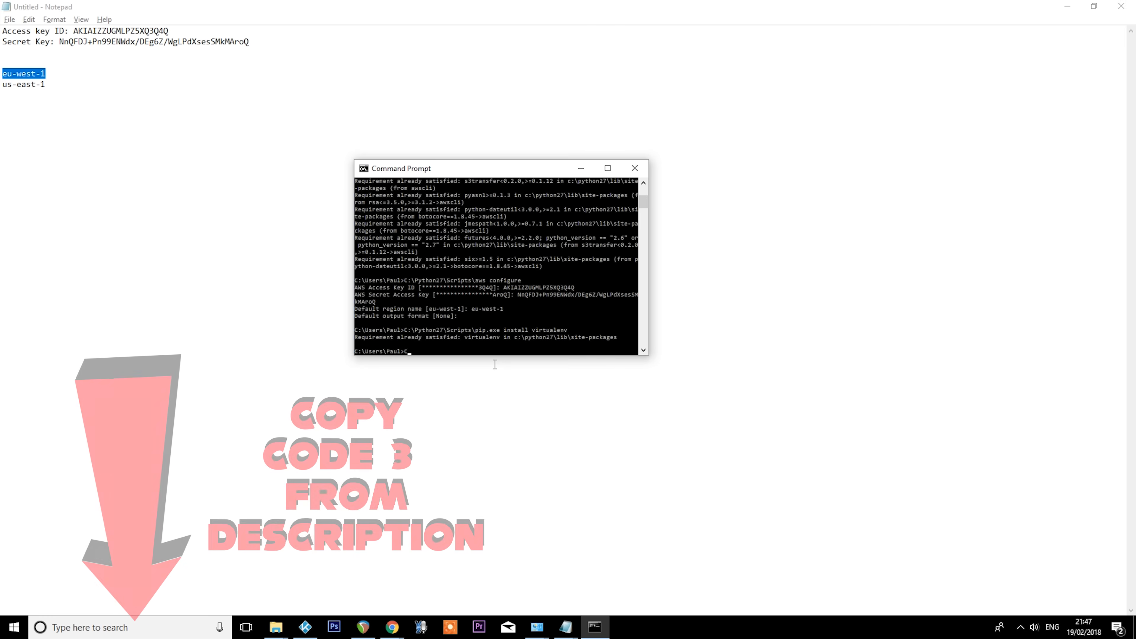
- Change the Command Prompt's working directory to the kodi-alexa-master folder, using the full path copied from File Explorer
text(CD)
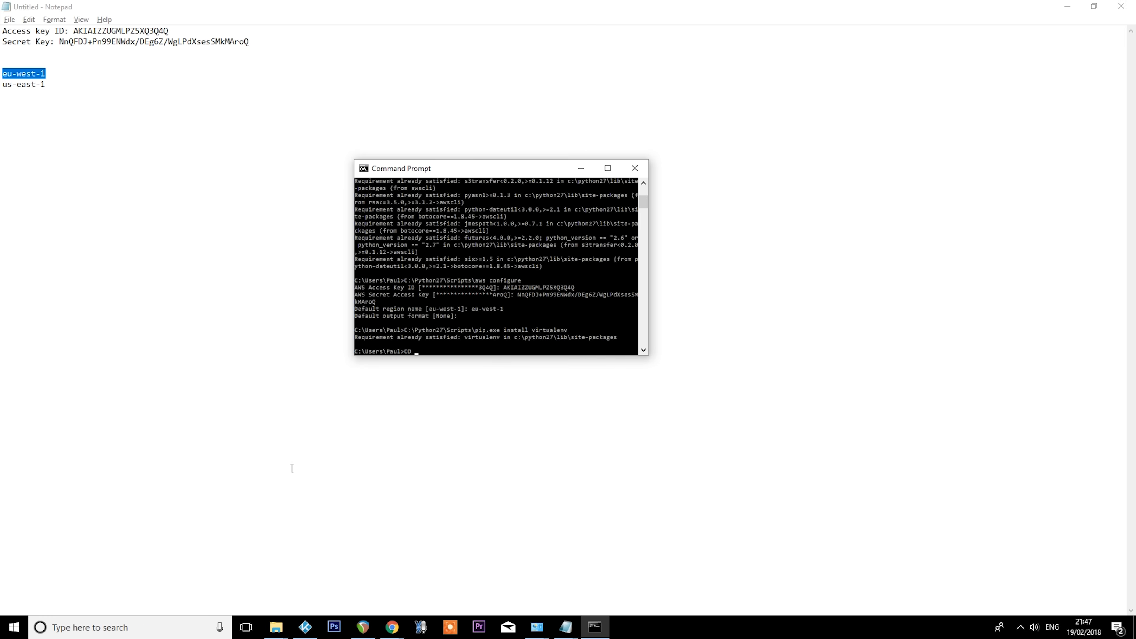
click(275, 627)
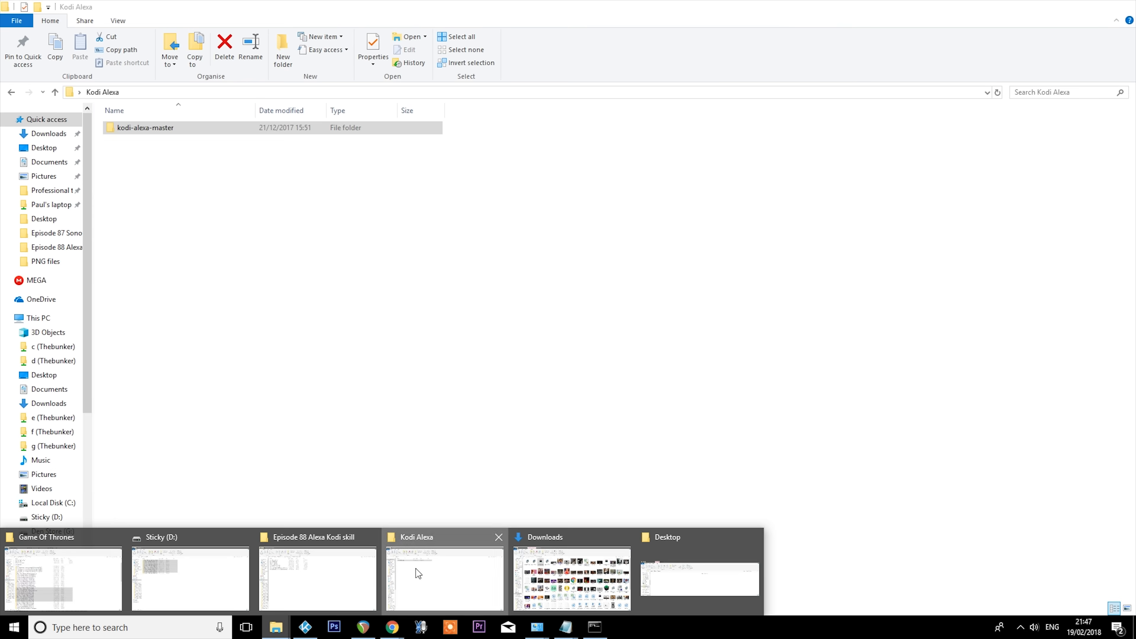
click(415, 568)
double_click(140, 130)
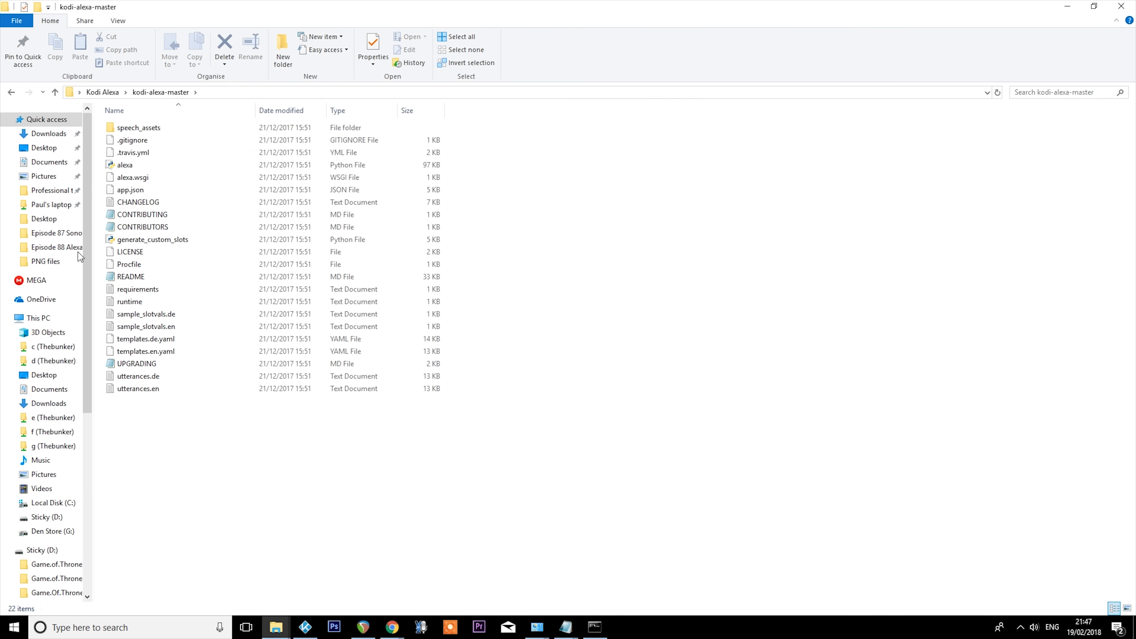
click(267, 93)
key(super+c)
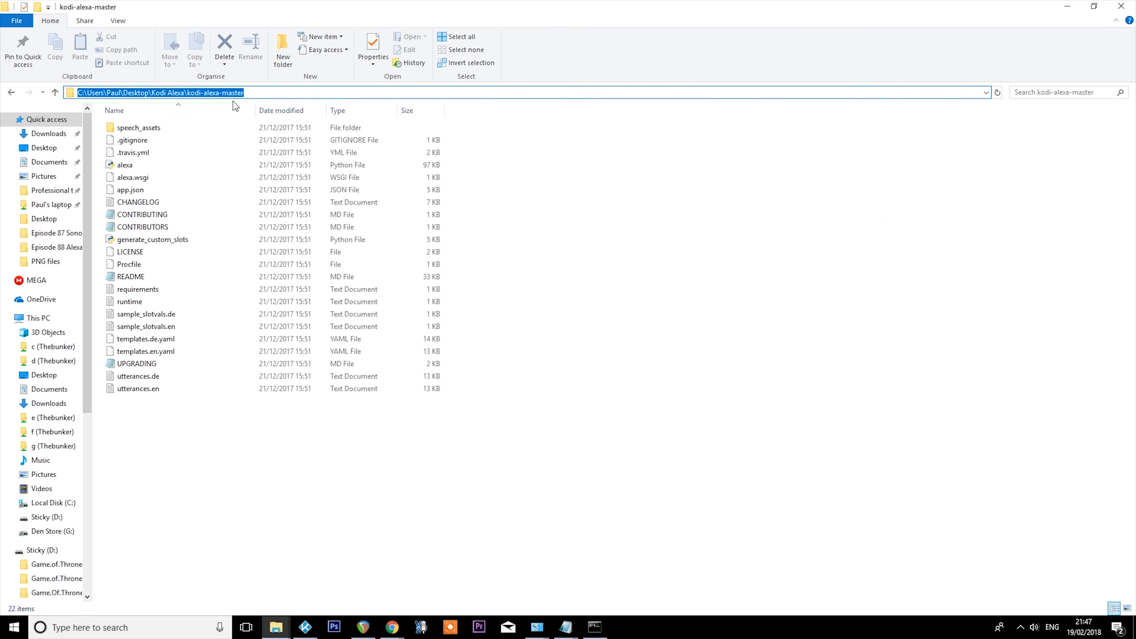
key(alt+Tab)
text(CD)
right_click(436, 357)
click(469, 386)
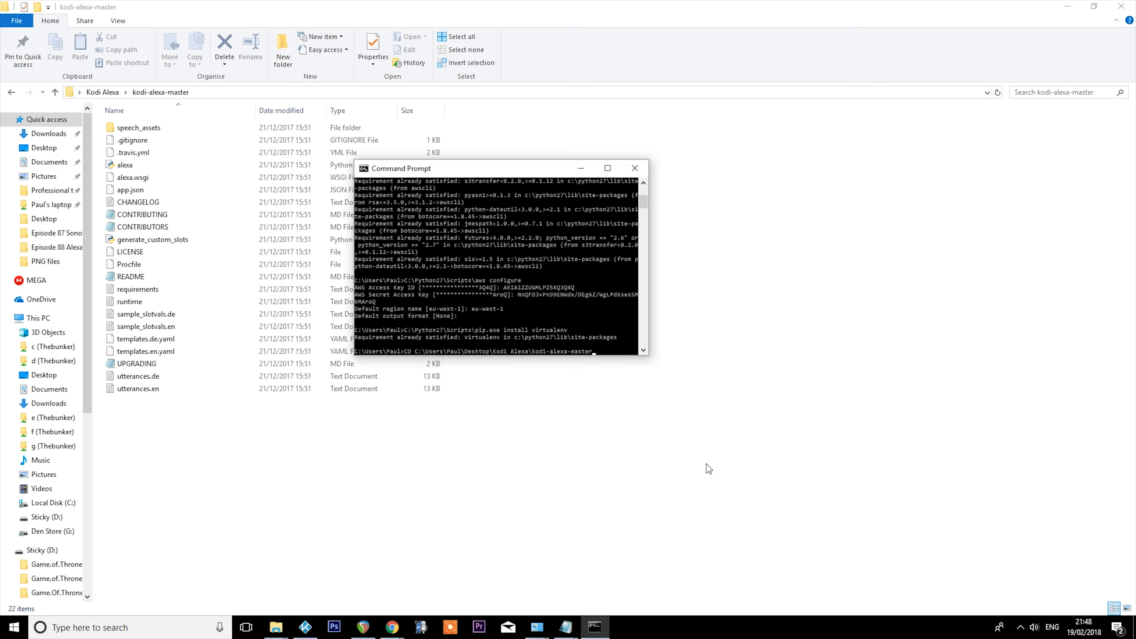
key(Return)
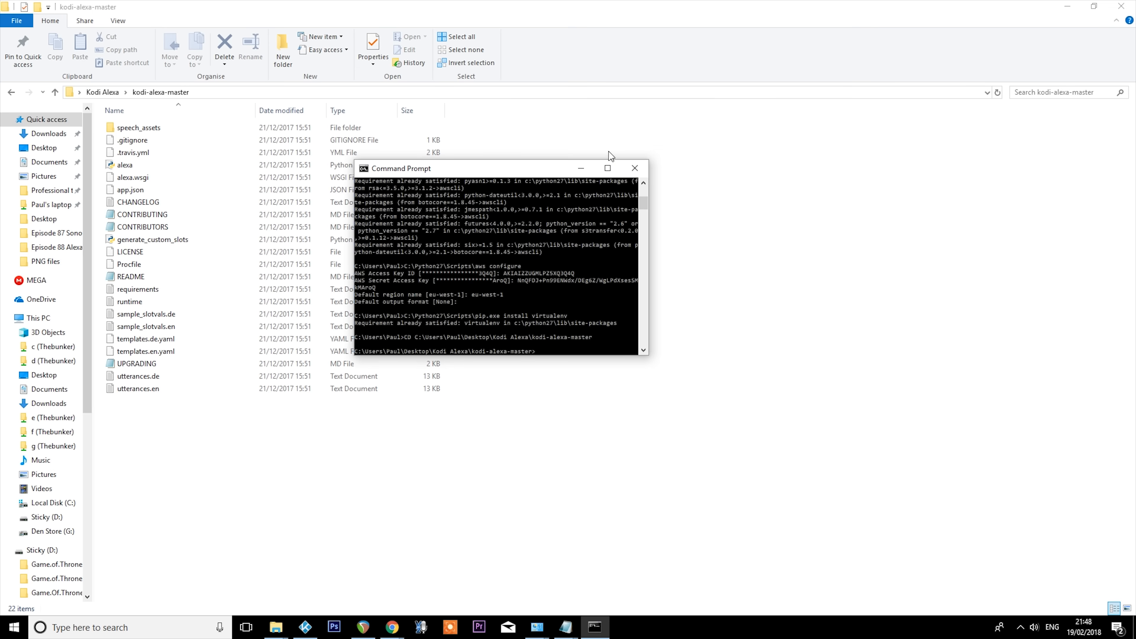
click(579, 167)
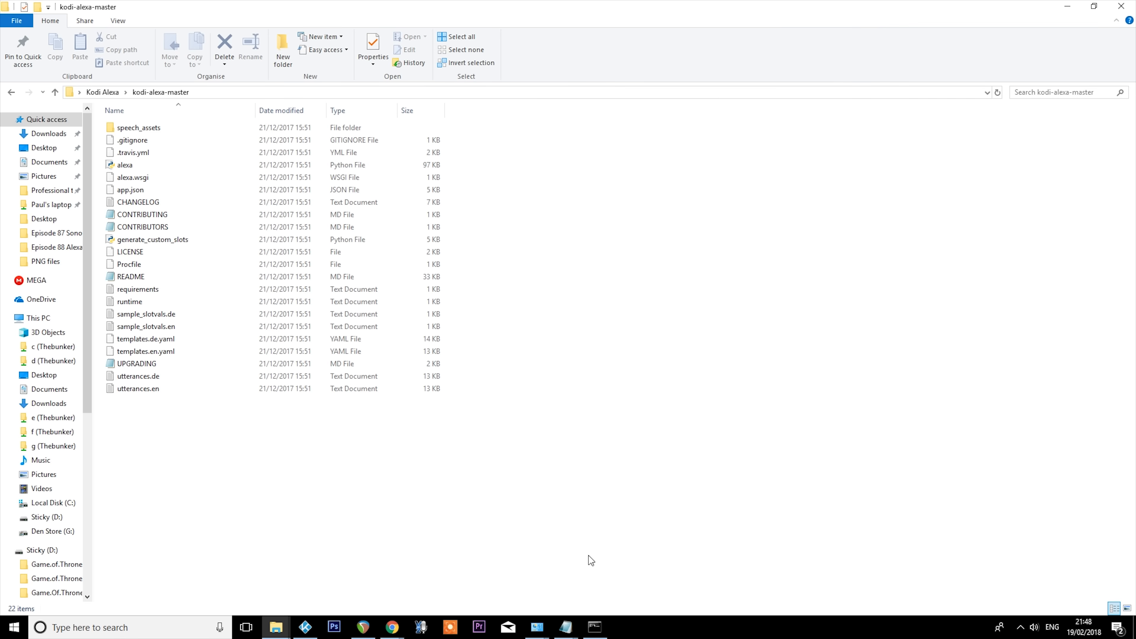
- Open the raw GitHub page of kodi.config.example in a new Chrome tab and copy its entire text
click(392, 627)
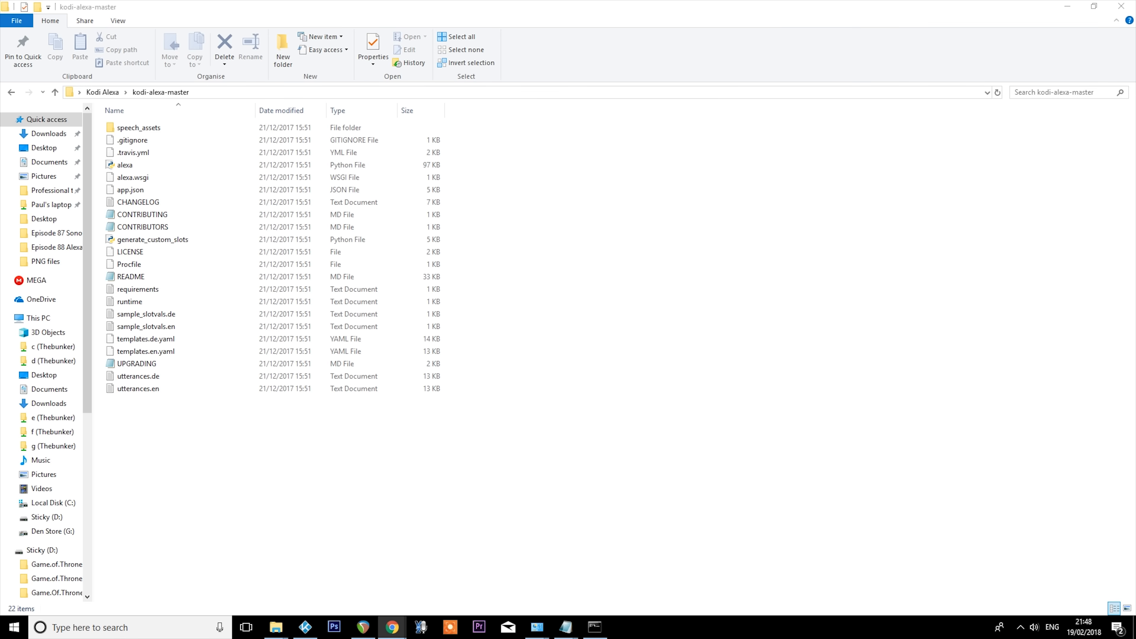
click(392, 627)
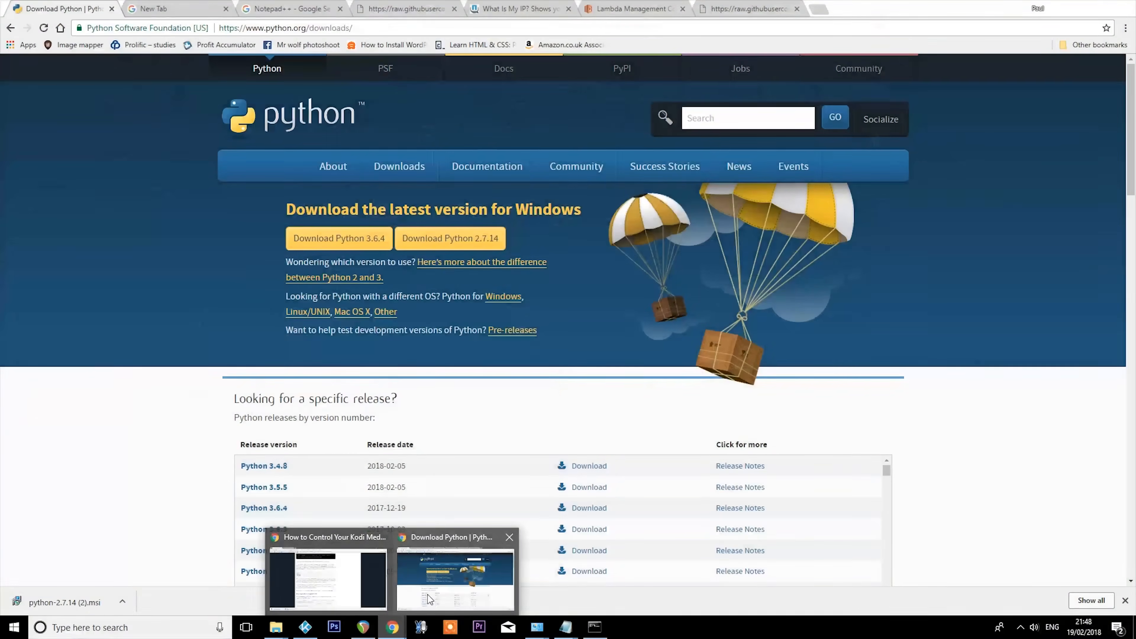
click(429, 599)
click(818, 9)
right_click(802, 21)
click(818, 99)
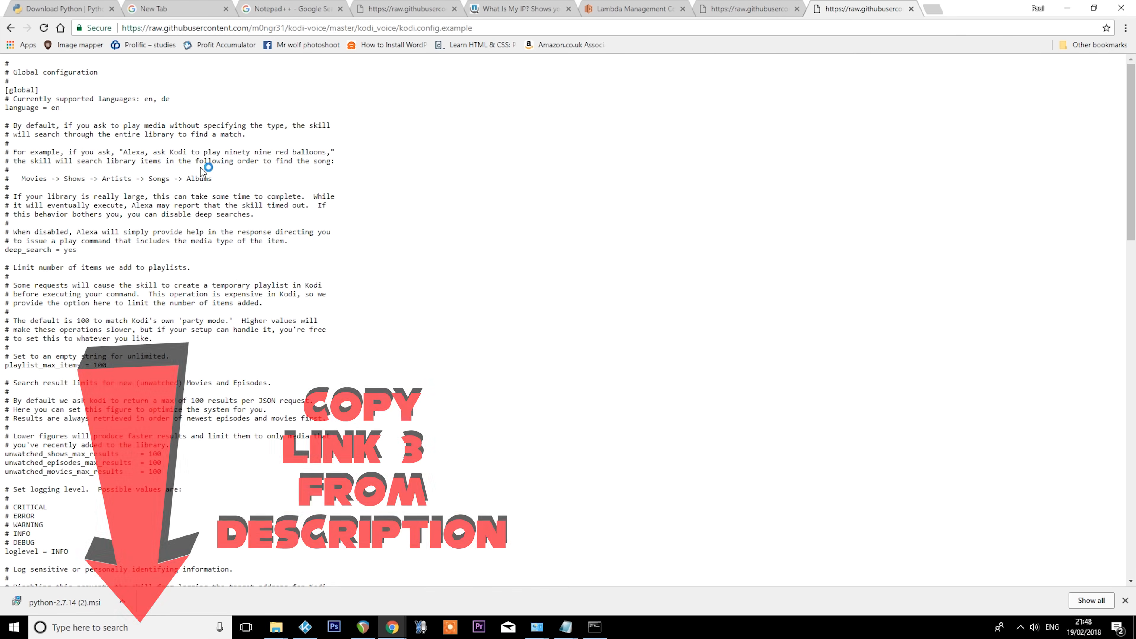
drag(5, 67, 387, 629)
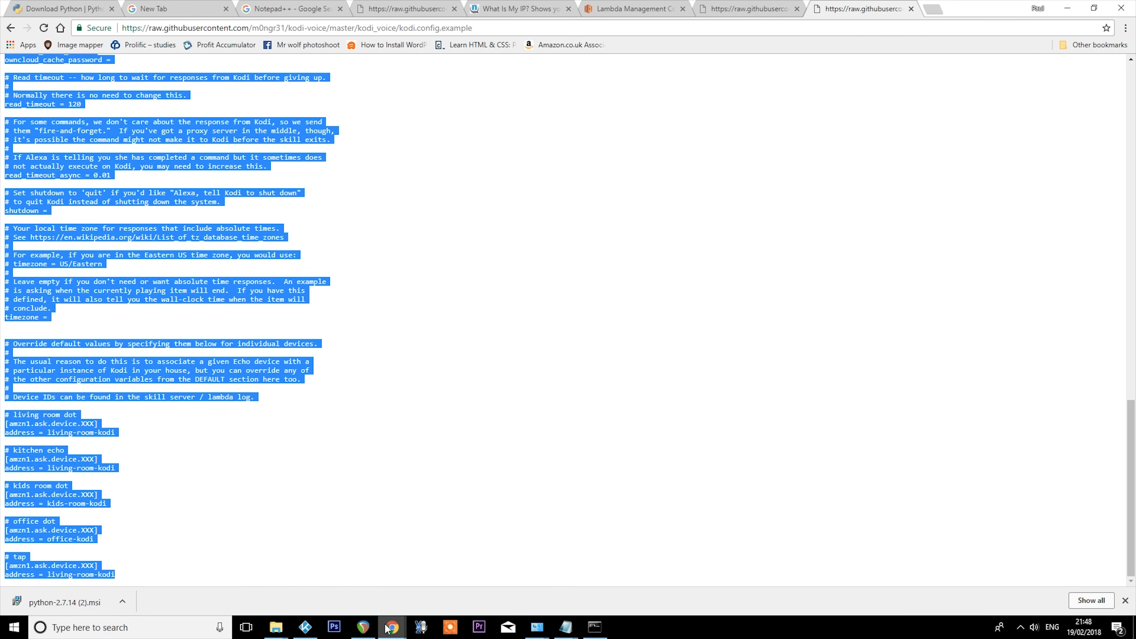
- Launch Notepad++ and paste the copied configuration text into the new document
click(121, 628)
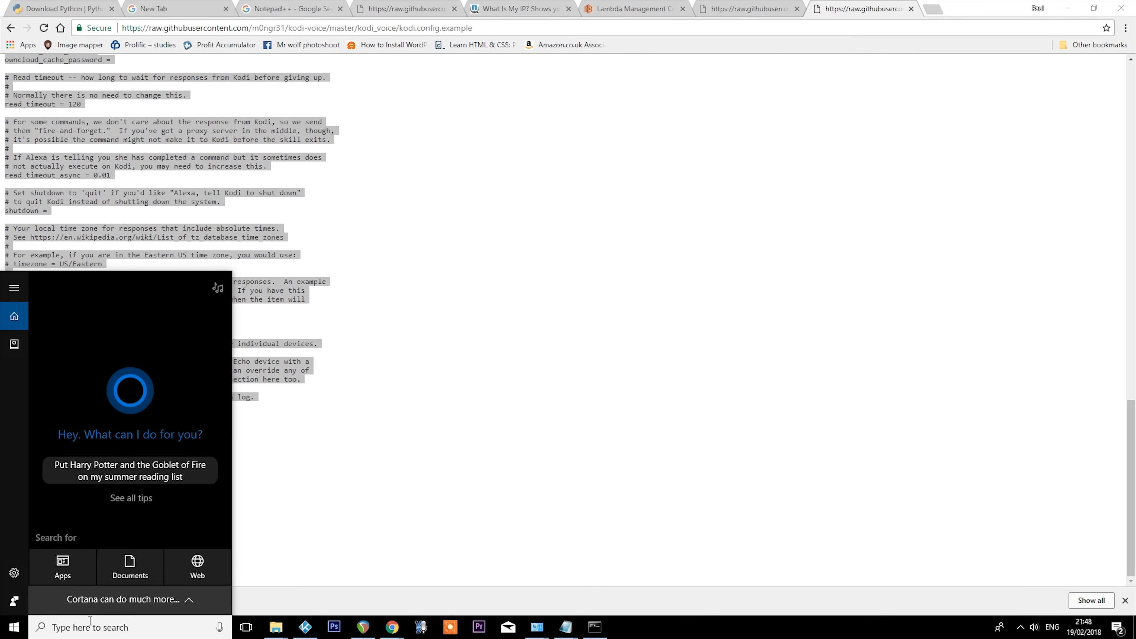
text(notepad)
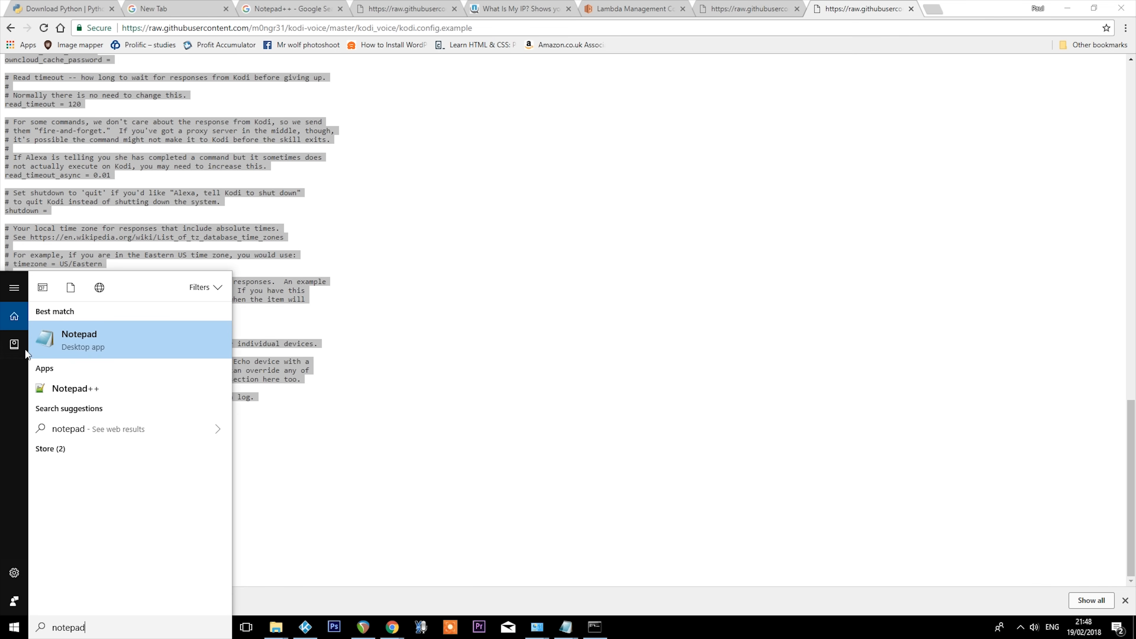
click(91, 390)
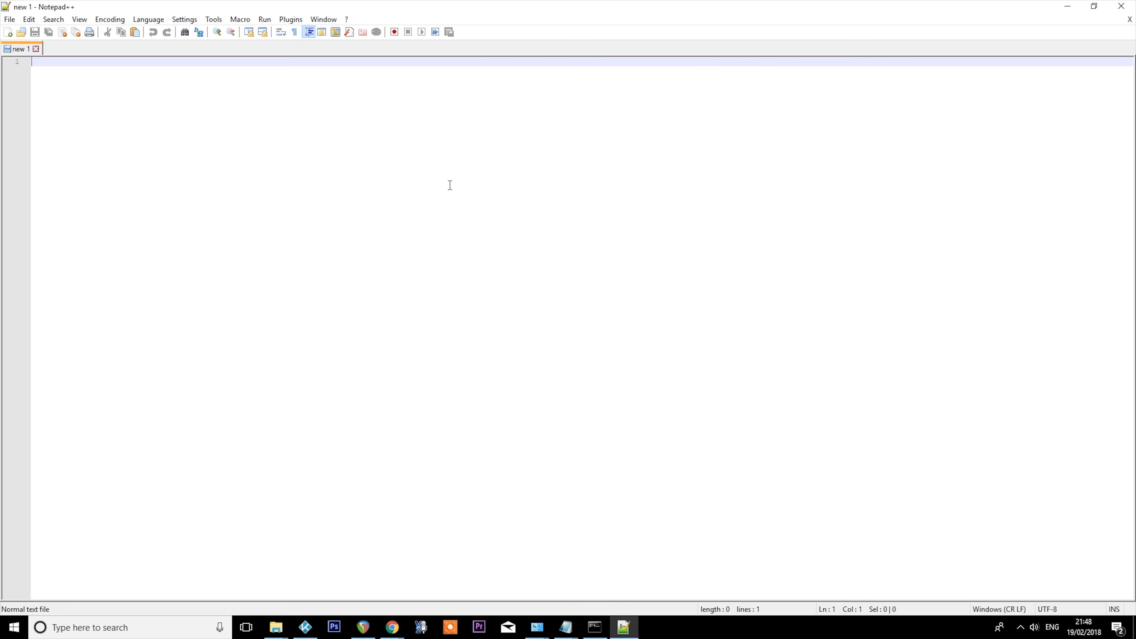
key(ctrl+v)
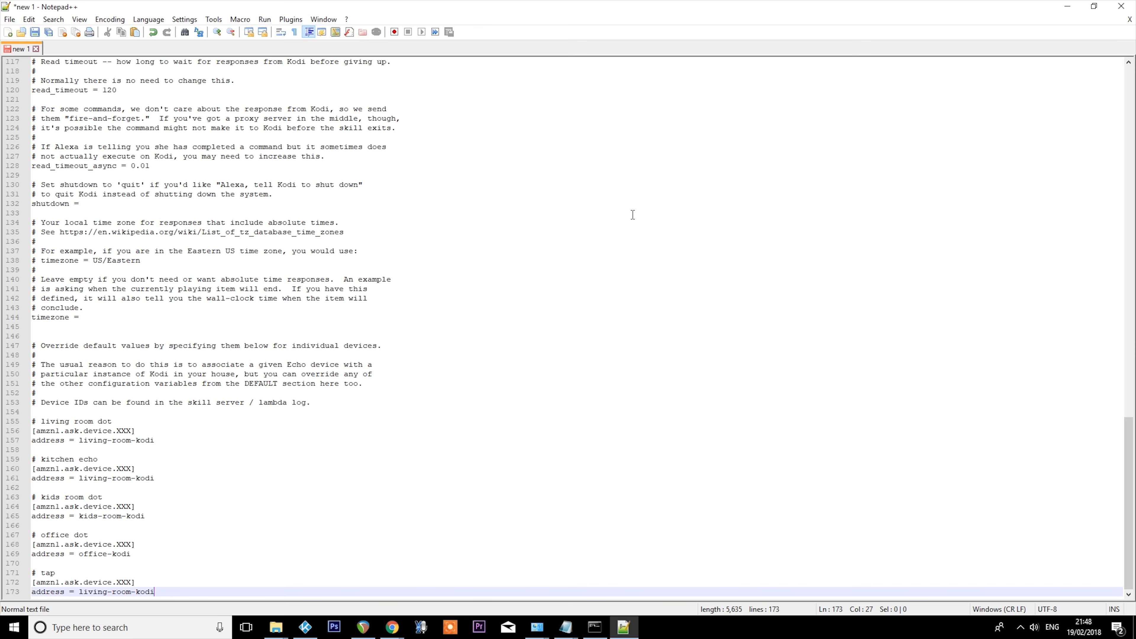
- Replace the address value in the [DEFAULT] section with the public IPv4 address copied from WhatIsMyIP.com in Chrome
drag(1128, 451, 1128, 341)
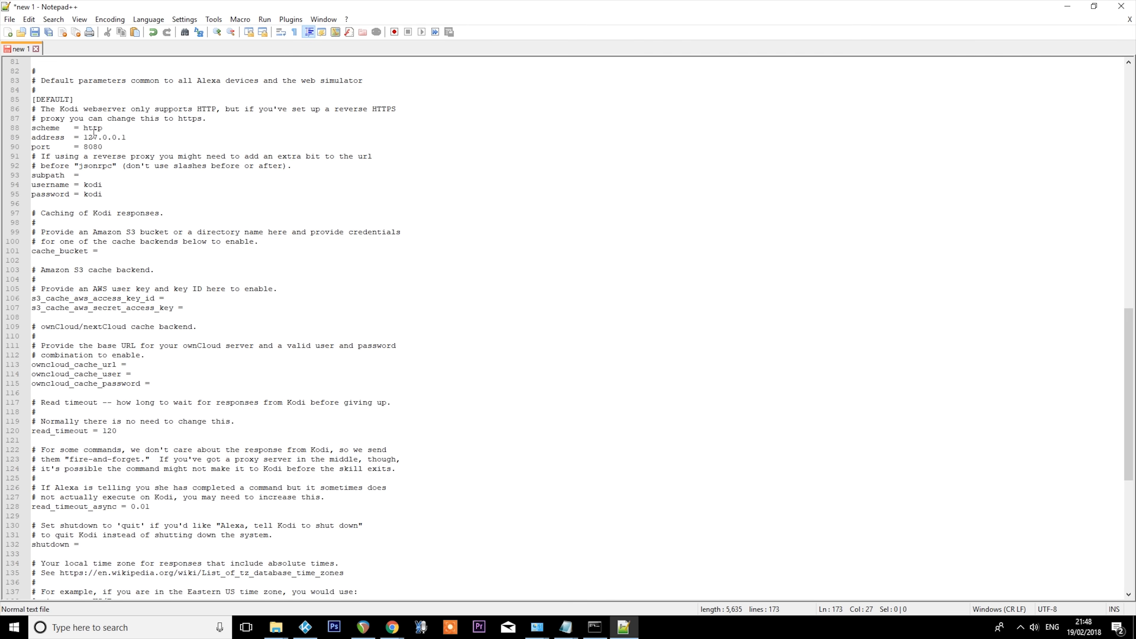
drag(85, 138, 138, 138)
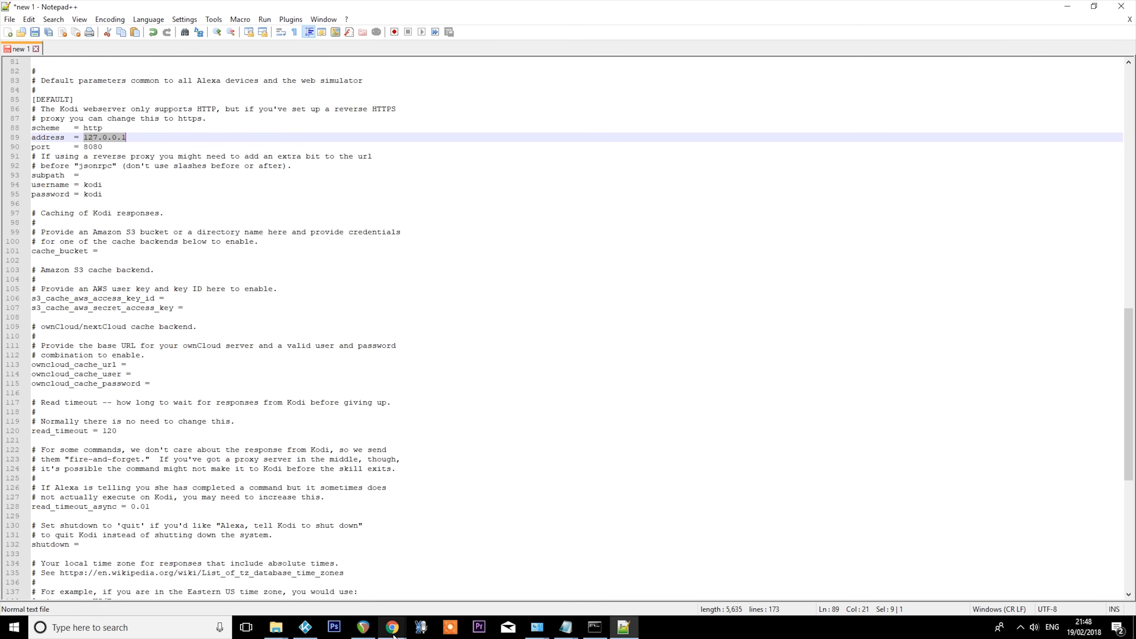
mouse_move(394, 635)
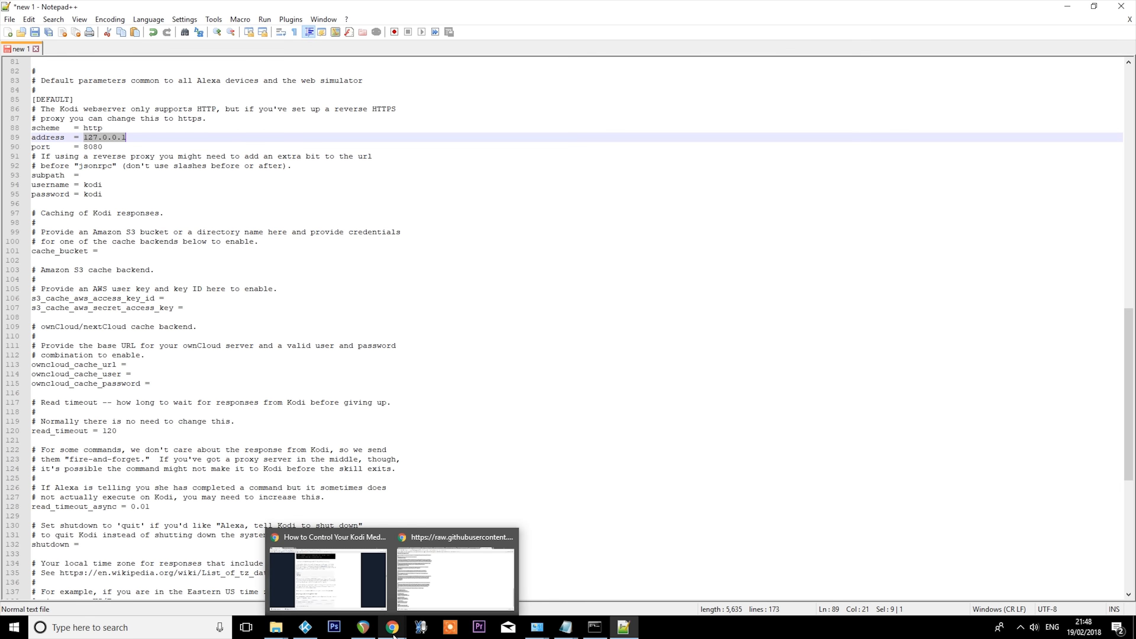
click(425, 595)
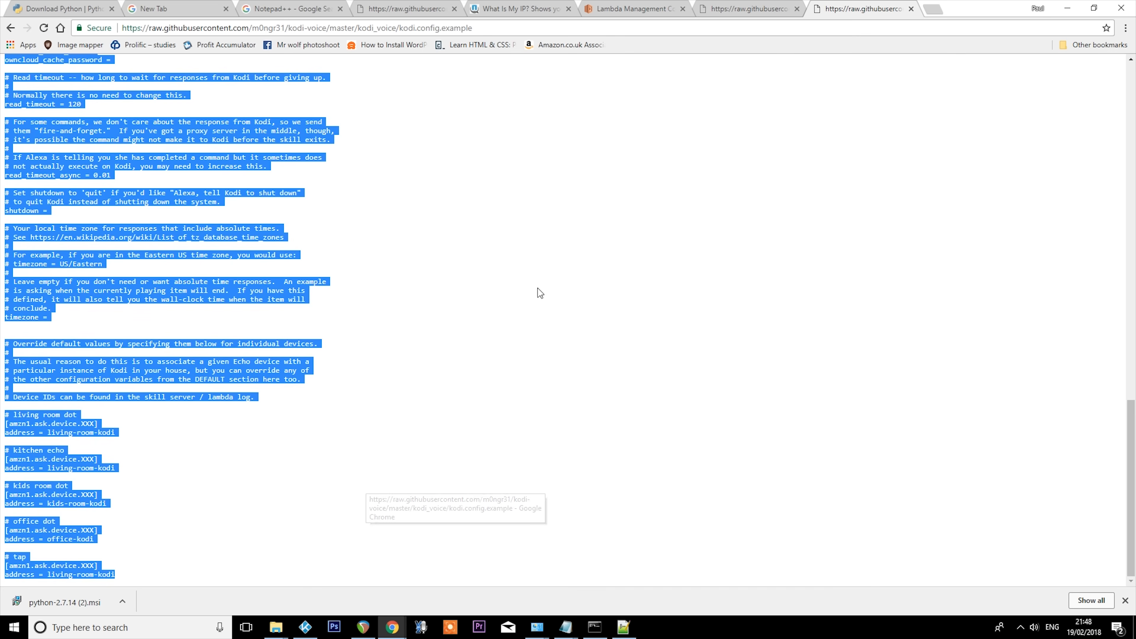
click(521, 9)
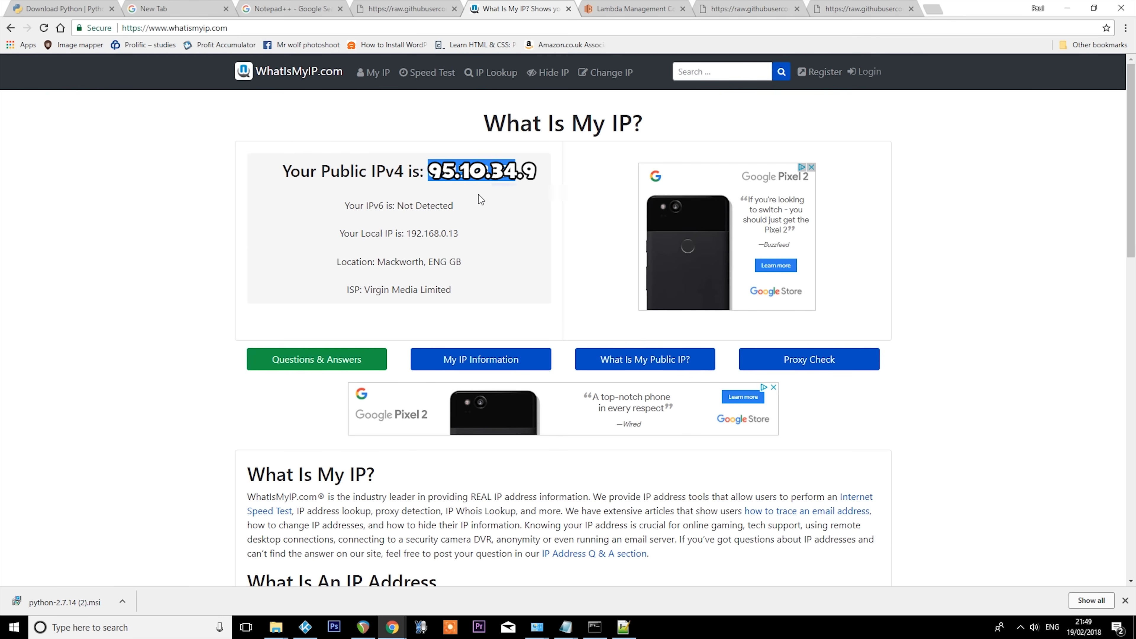
right_click(519, 178)
click(521, 179)
key(alt+Tab)
text(95.10.34.91)
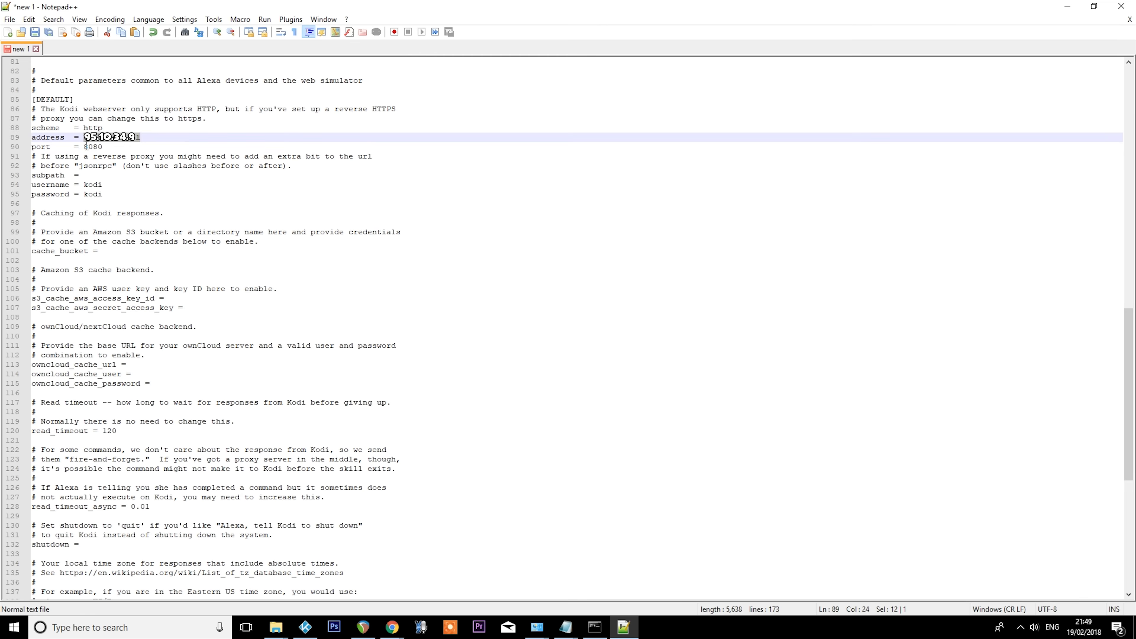
- Set the port in the [DEFAULT] section to 2341 and compare it with Kodi's web server settings
double_click(92, 146)
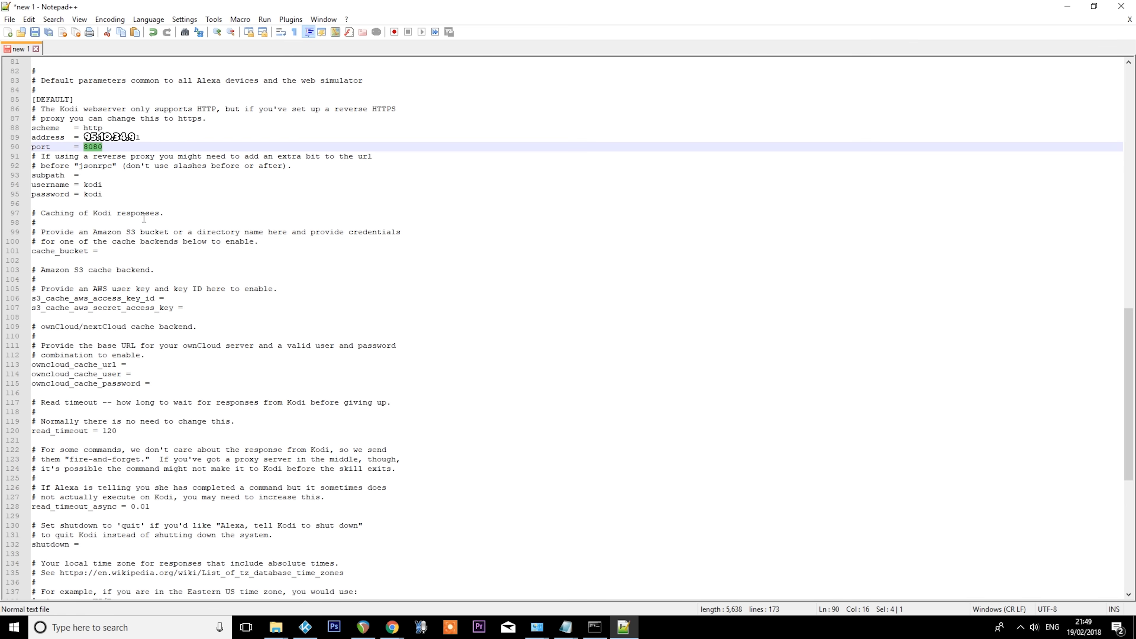
text(2341)
key(alt+Tab)
key(alt+Tab)
key(alt+Tab)
key(alt+Tab)
key(alt+Tab)
key(alt+Tab)
key(alt+Tab)
key(alt+Tab)
key(alt+Tab)
key(alt+Tab)
key(alt+Tab)
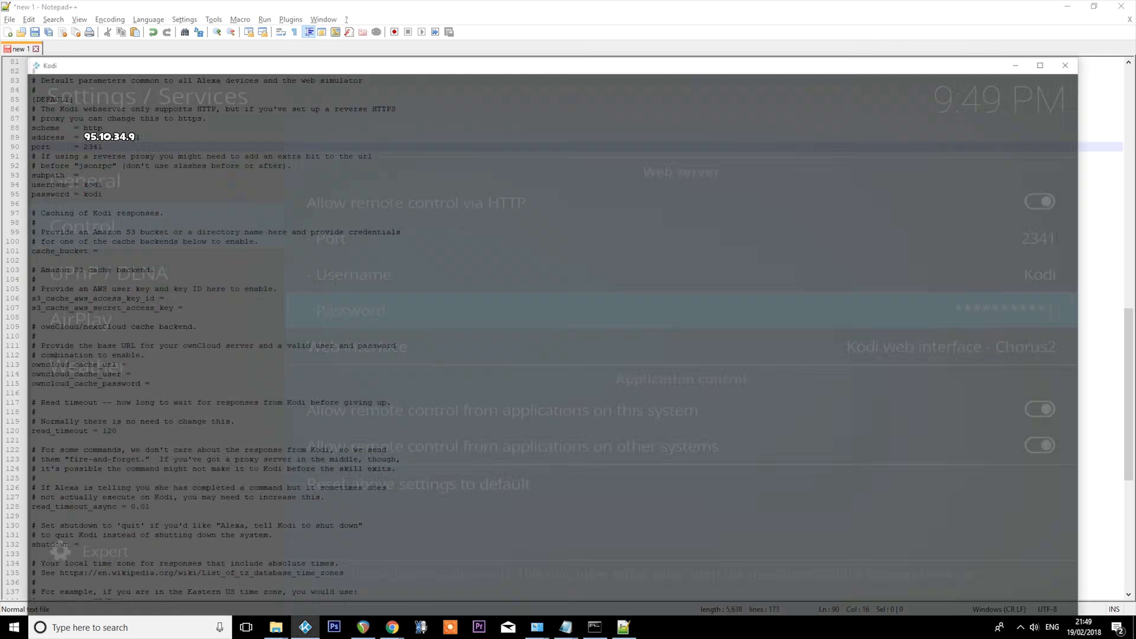
key(alt+Tab)
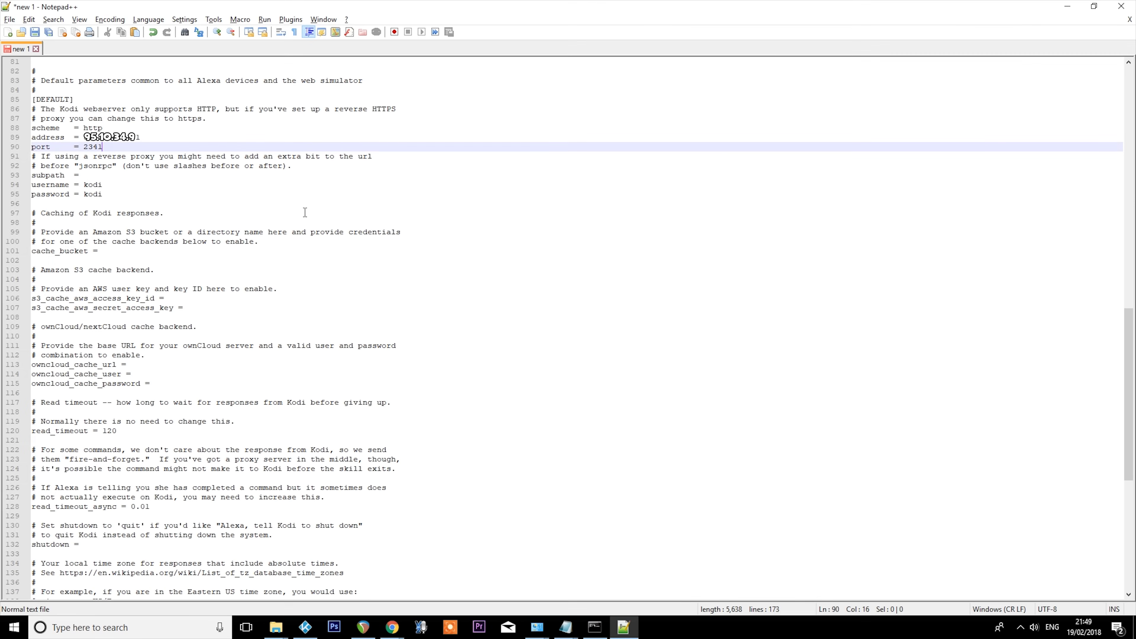
- Change the username value to Kodi with a capital K and check it against Kodi's web server settings
double_click(89, 184)
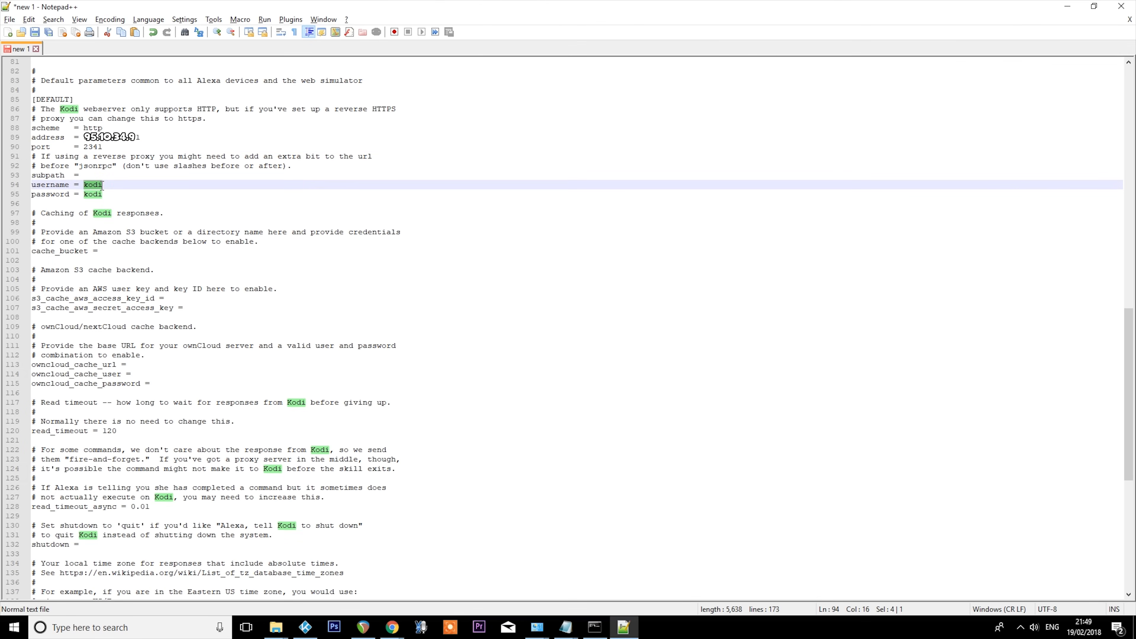
click(85, 184)
key(Delete)
text(K)
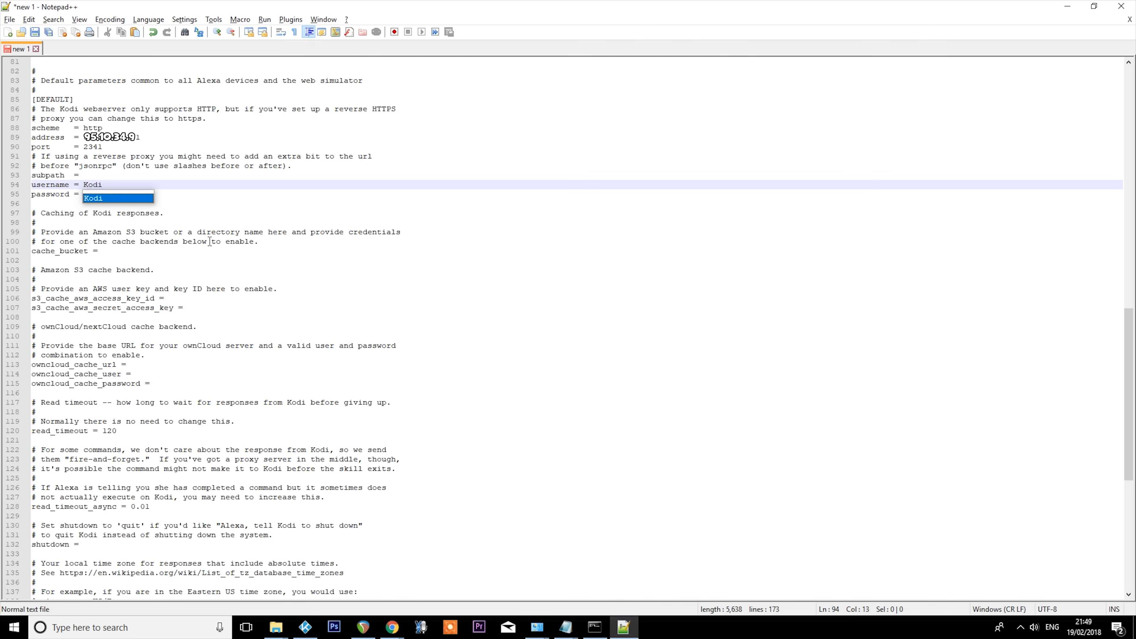
key(alt+Tab)
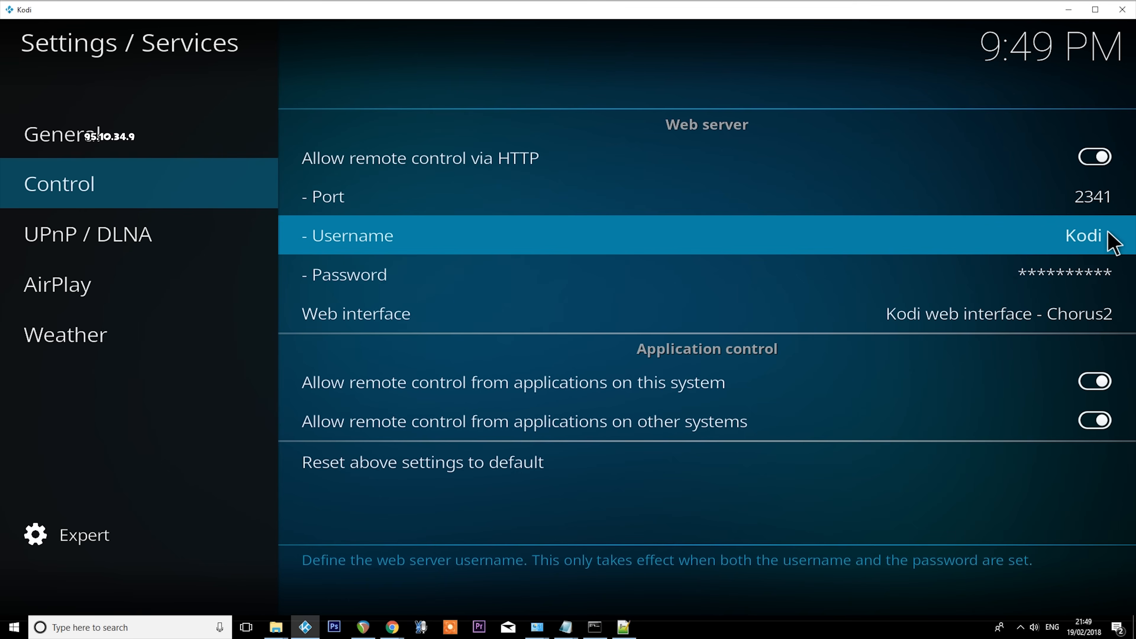
key(alt+Tab)
- Replace the password value in the [DEFAULT] section with the Kodi web server password
click(91, 201)
drag(85, 195, 104, 196)
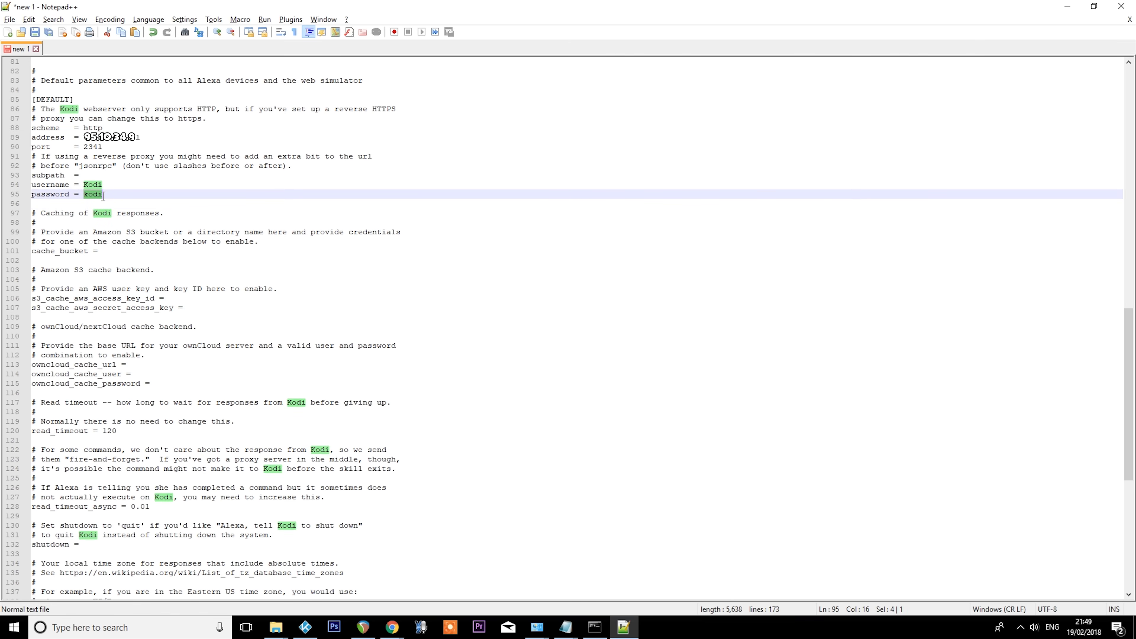
text(**)
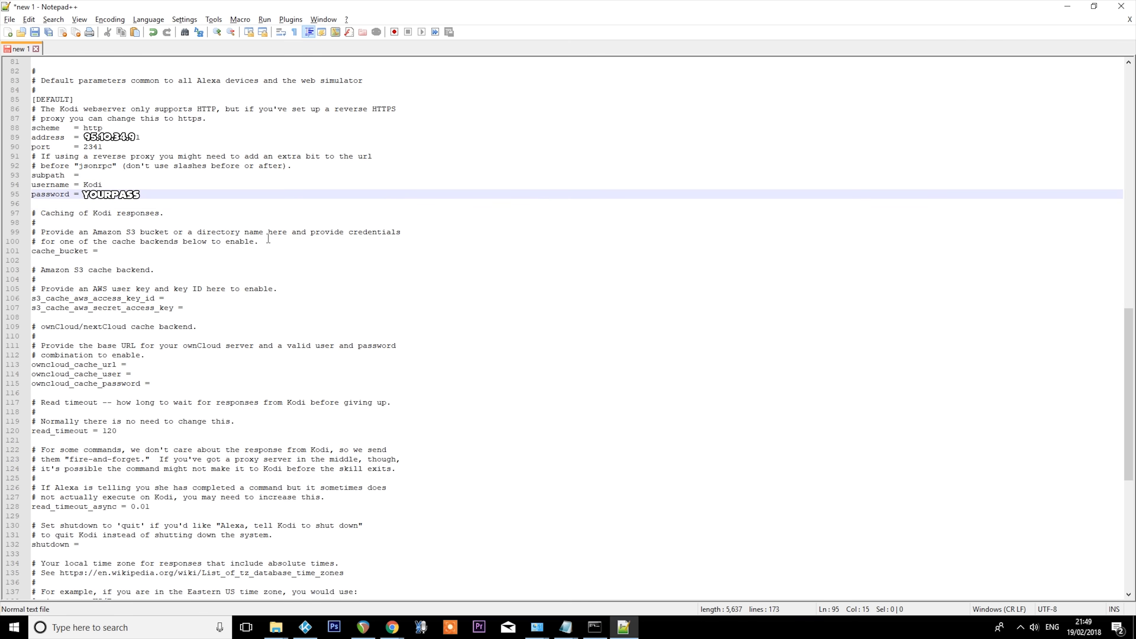
text(****)
- Start saving the configuration under a new name and browse to the kodi-alexa-master folder inside Kodi Alexa on the Desktop
click(9, 19)
click(41, 99)
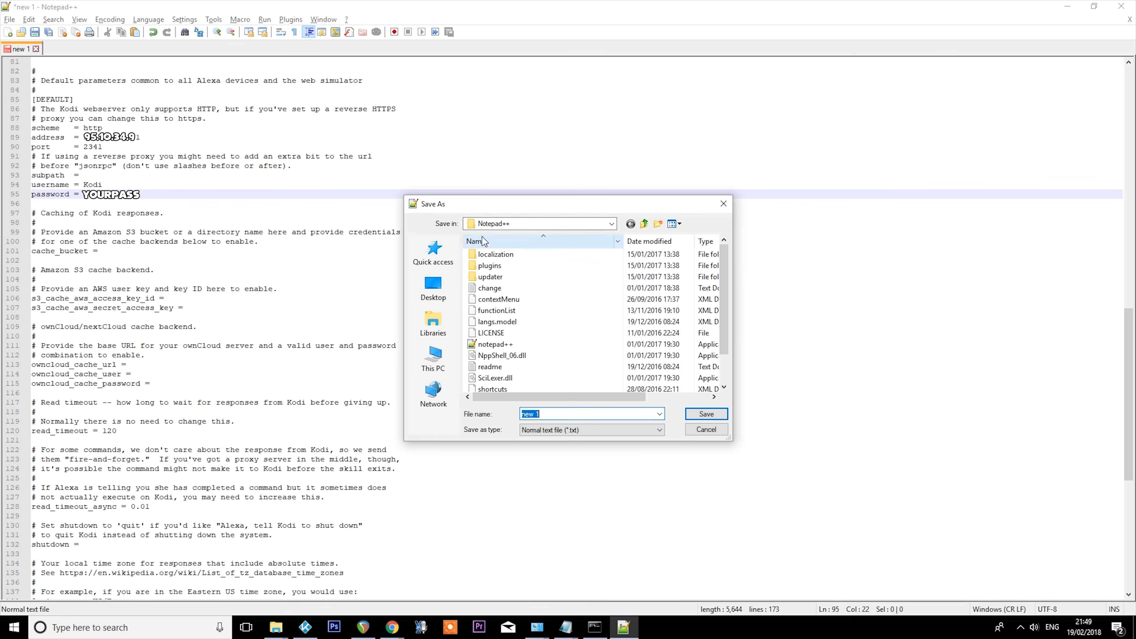
click(433, 289)
click(528, 282)
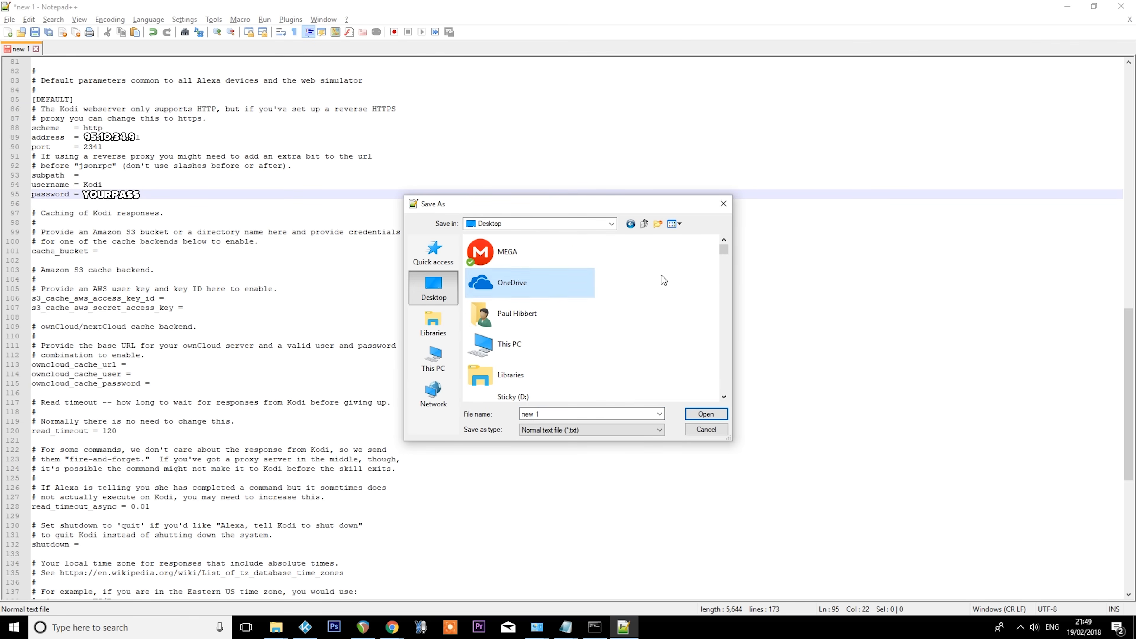
drag(723, 248, 777, 293)
double_click(523, 288)
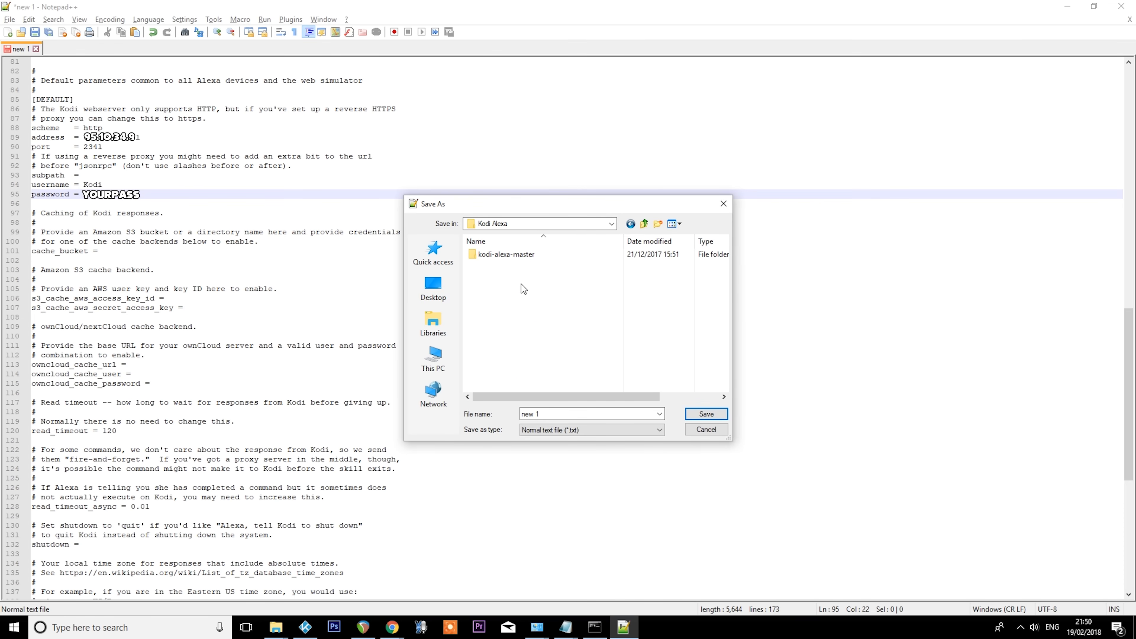
double_click(519, 254)
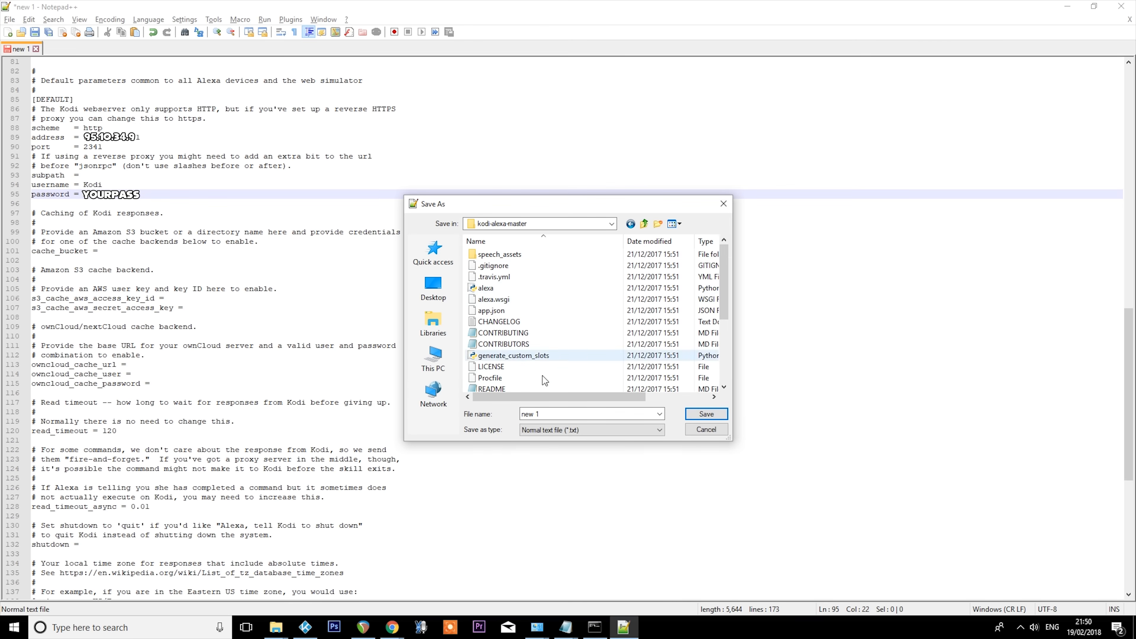
- Save the file as kodi.config with the type set to All types, and select it in the kodi-alexa-master folder in File Explorer
click(557, 417)
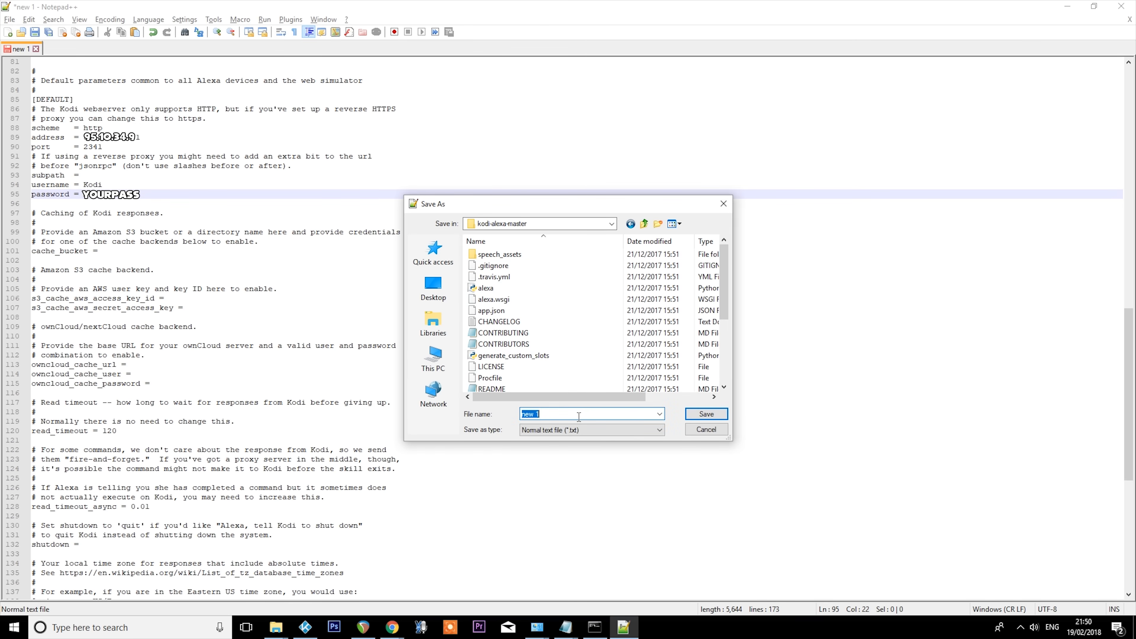
text(kodi.config)
click(582, 434)
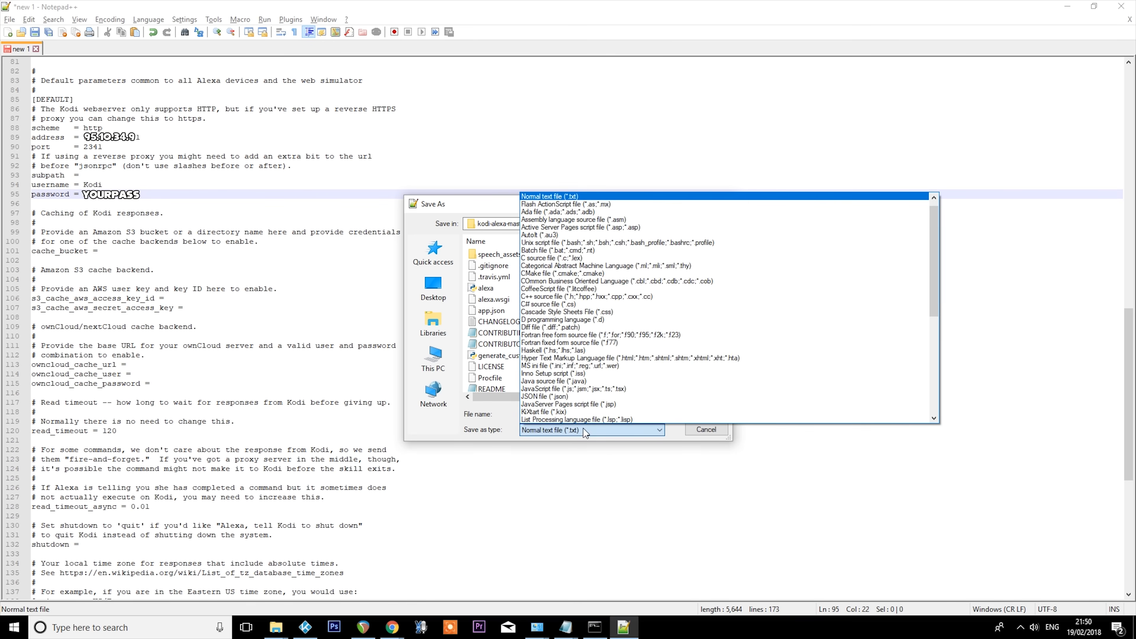
scroll(688, 205, up, 1)
click(671, 197)
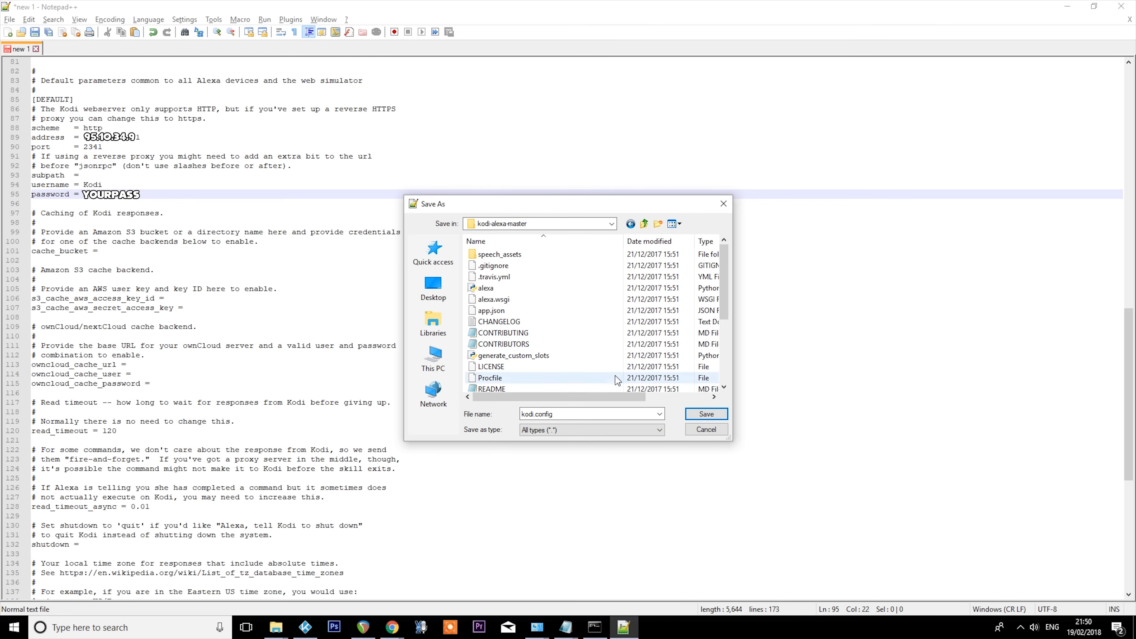
click(709, 416)
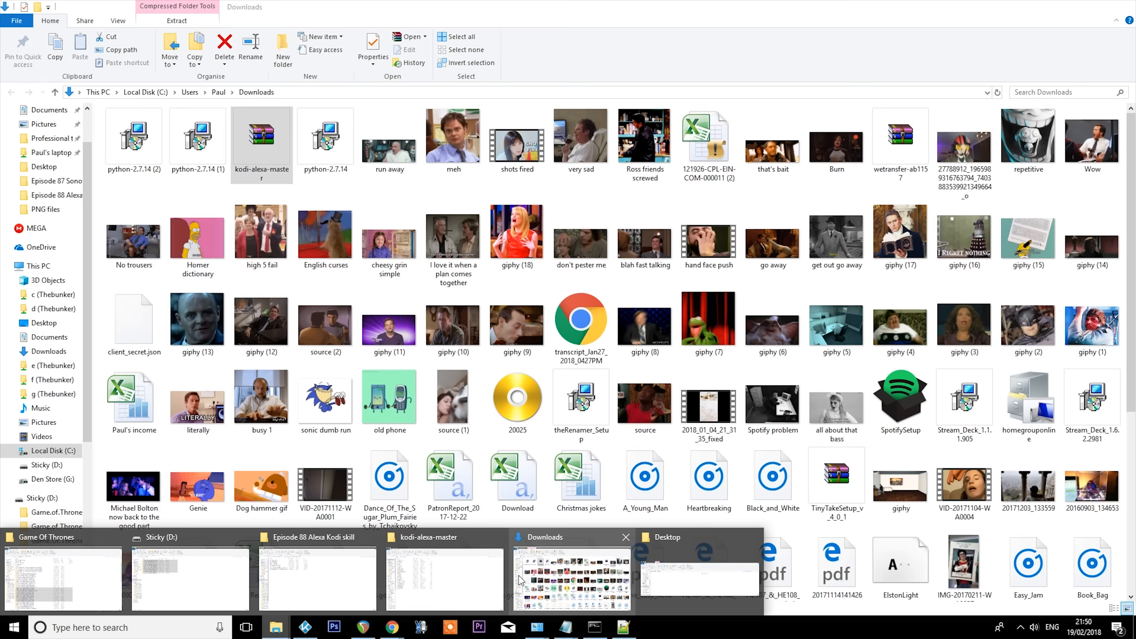
click(449, 574)
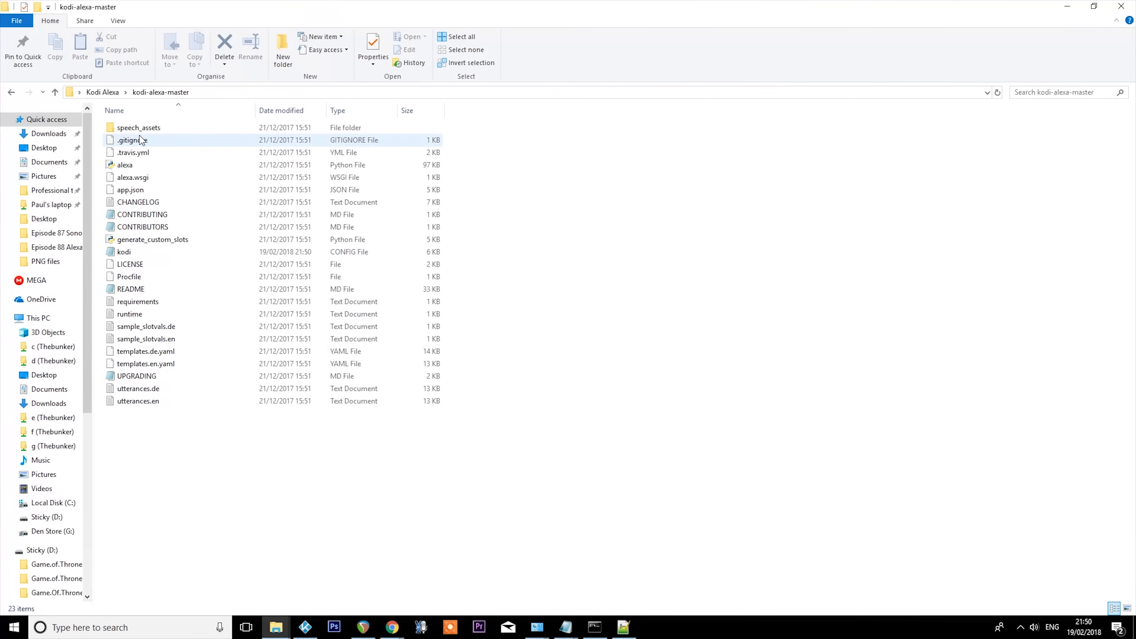
click(350, 252)
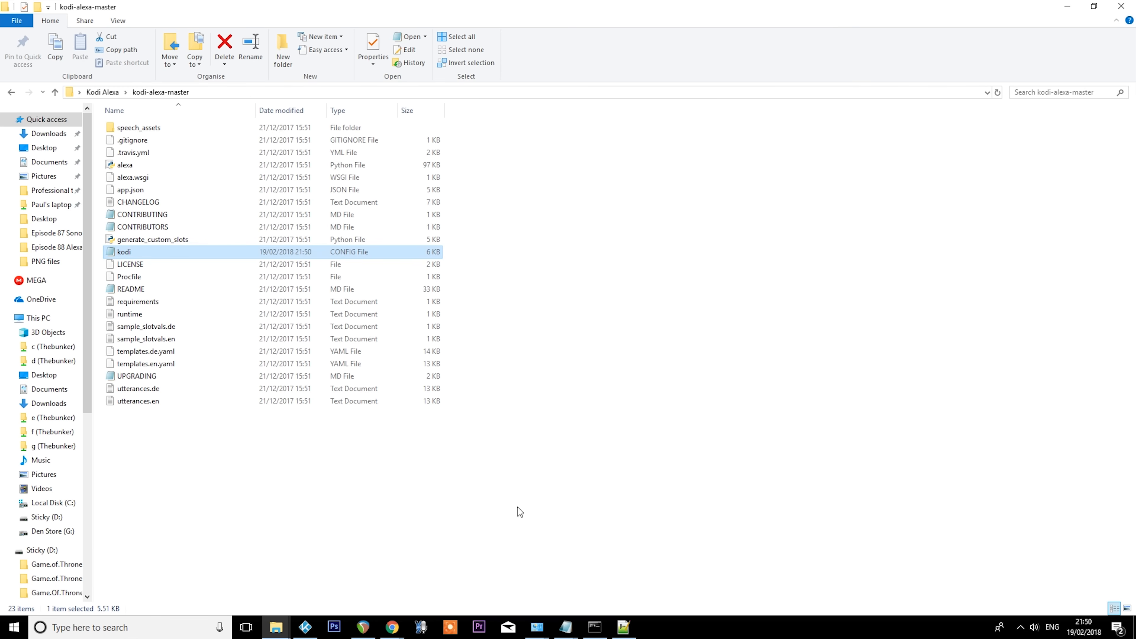
- Switch to Command Prompt and run C:\Python27\Scripts\virtualenv venv in the kodi-alexa-master folder
click(595, 627)
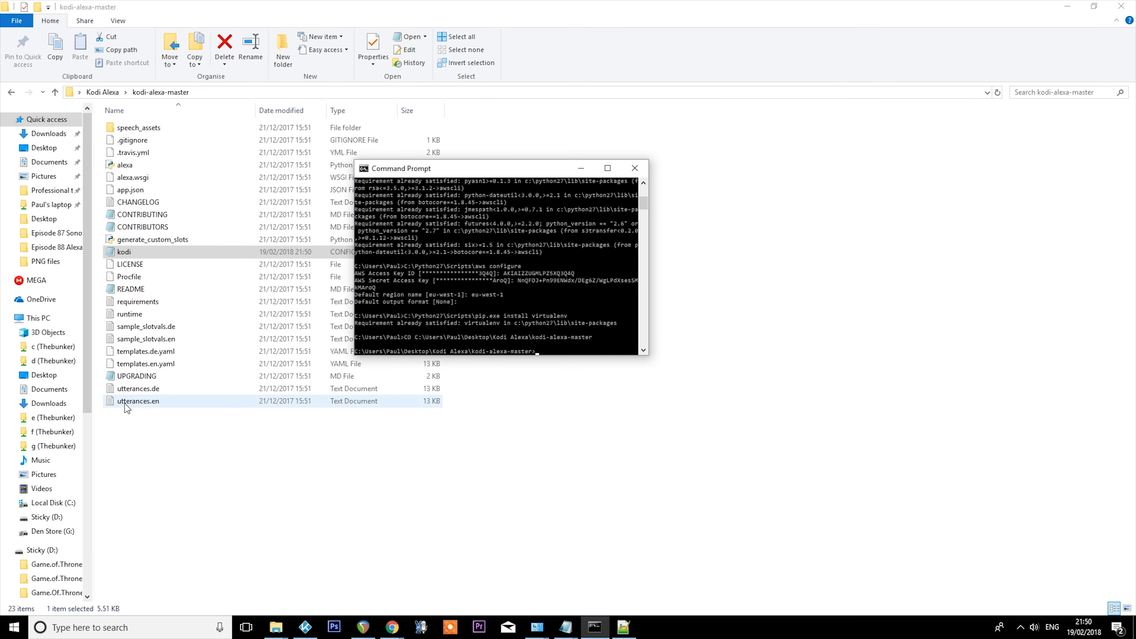
click(392, 627)
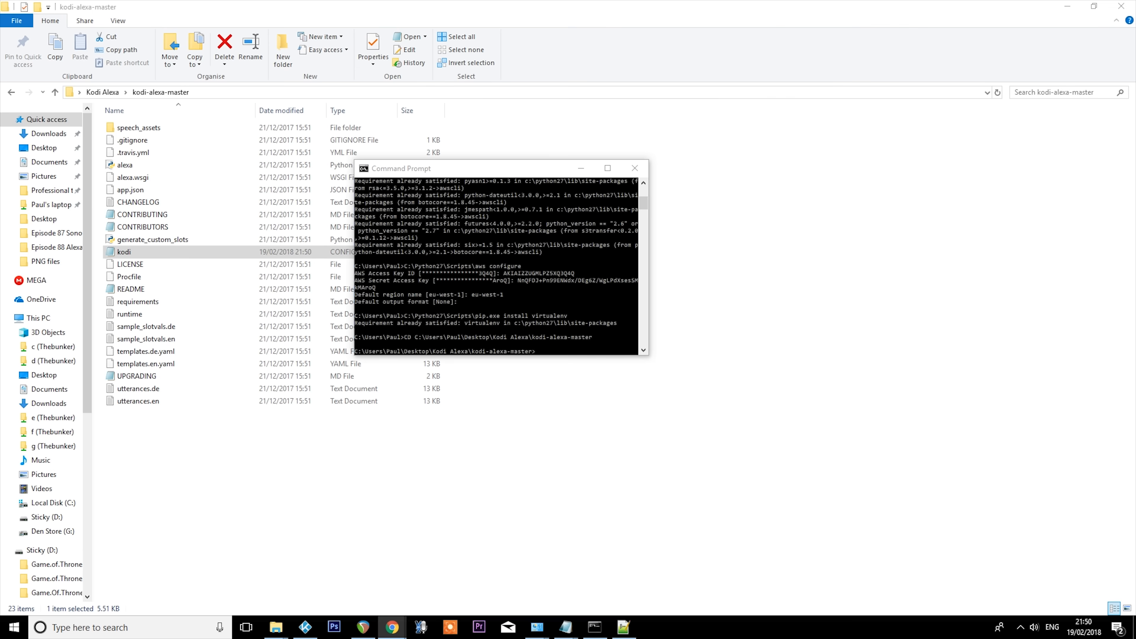
right_click(564, 352)
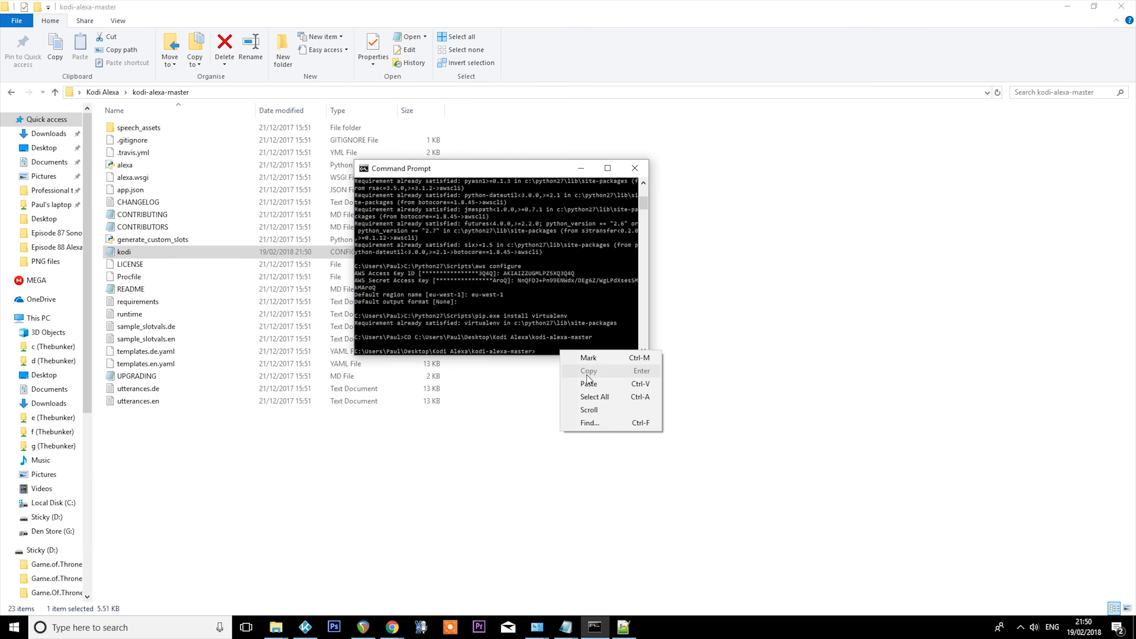
click(584, 382)
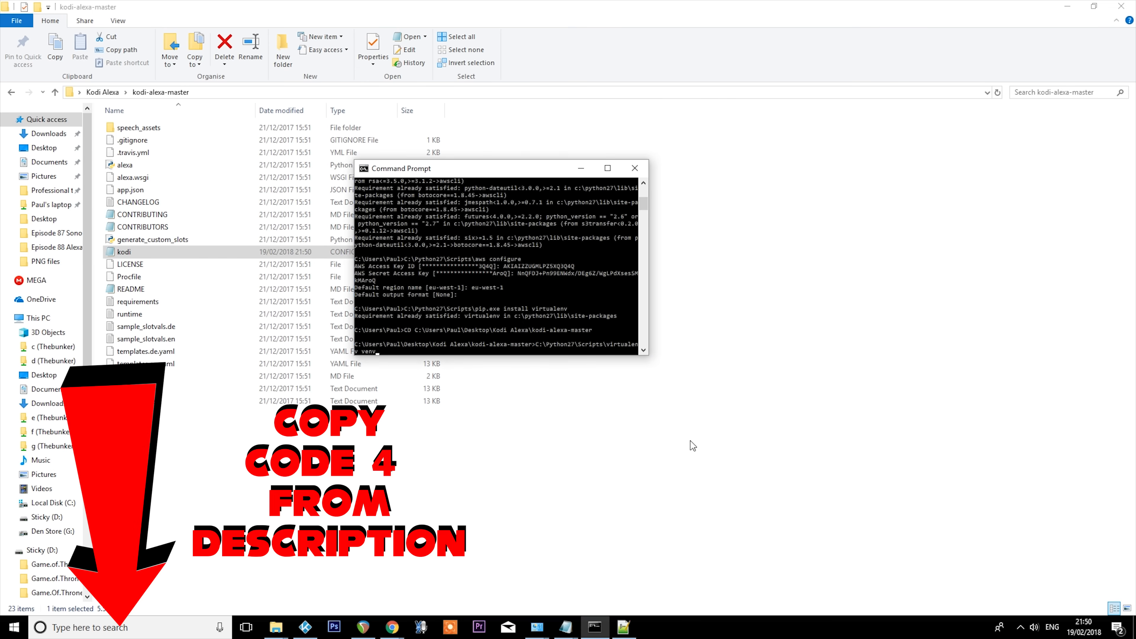
key(Return)
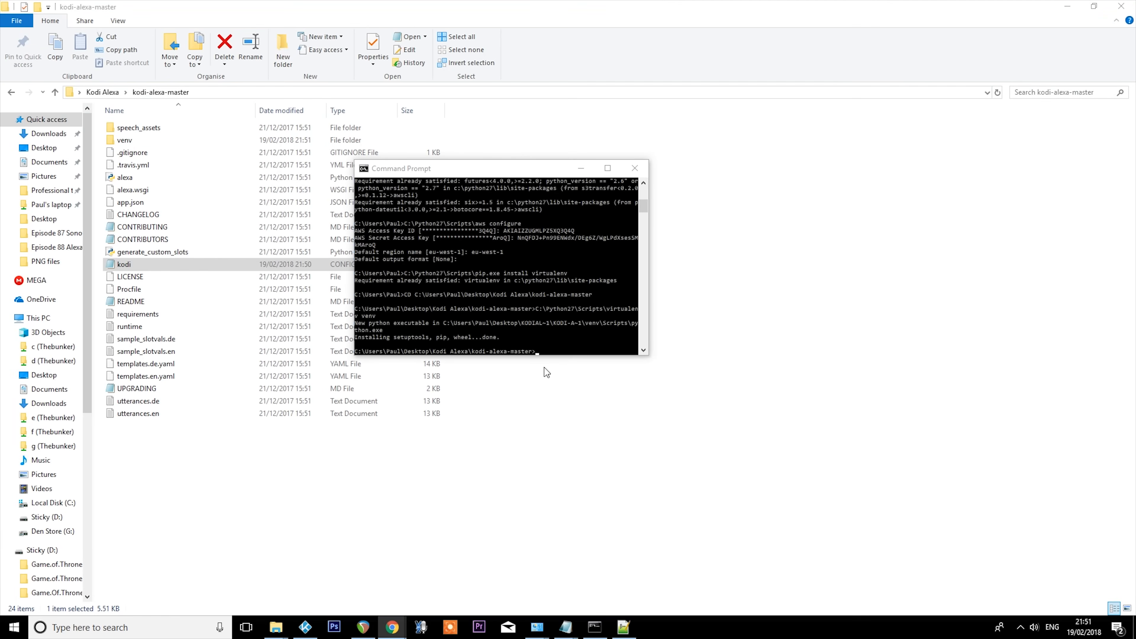
- Activate the virtual environment by running venv\Scripts\activate.bat
right_click(562, 347)
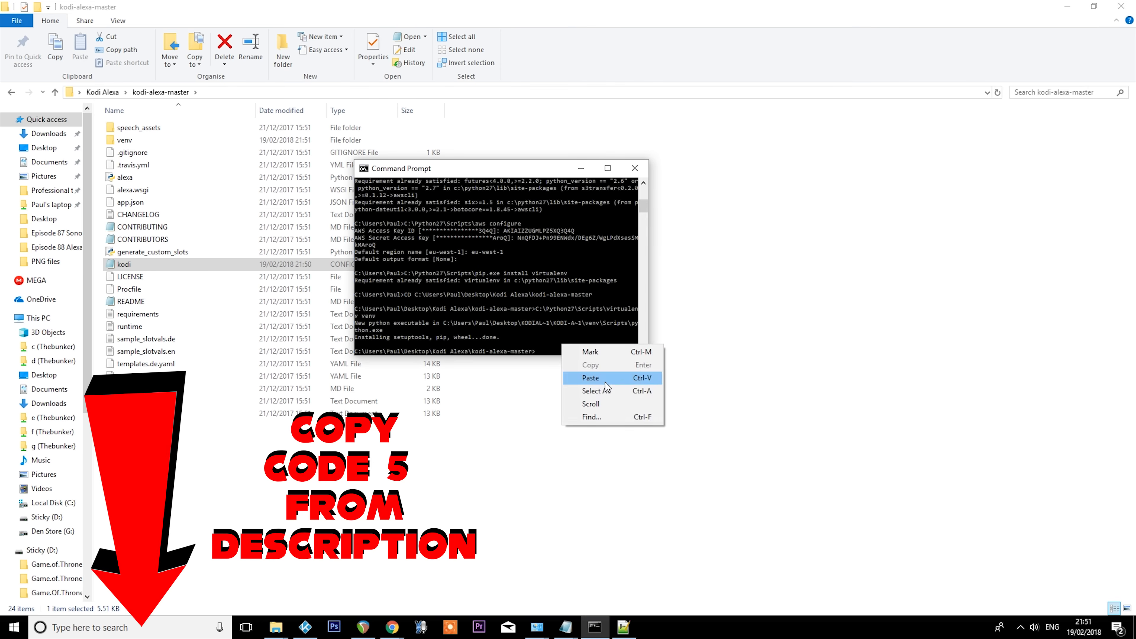
click(592, 378)
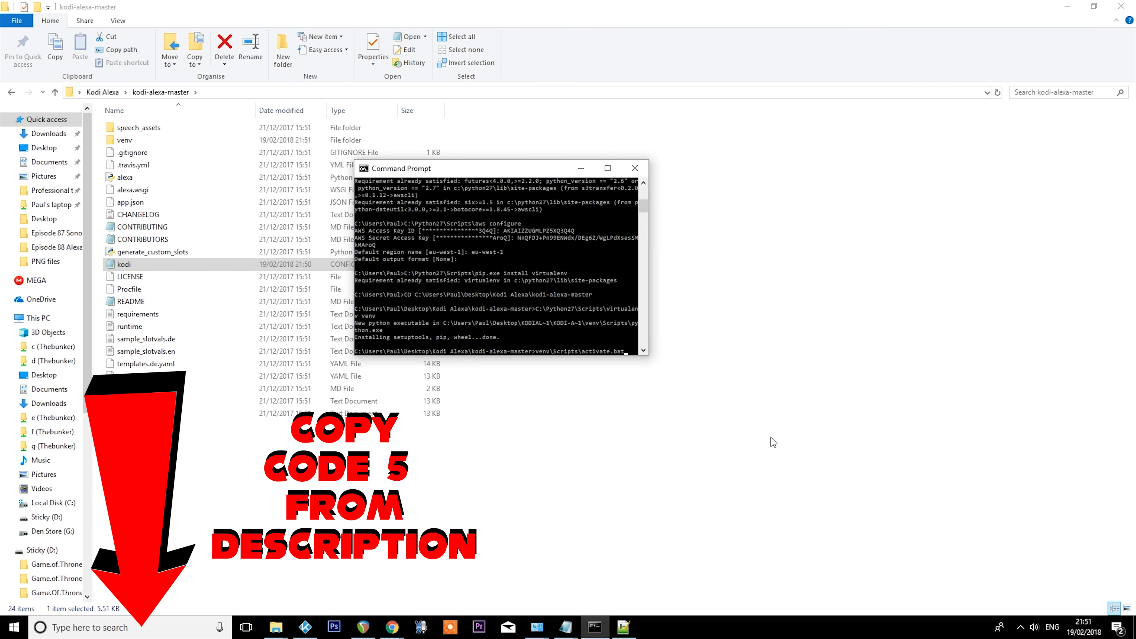
key(Return)
- Install the project's dependencies in the virtual environment with pip install -r requirements.txt
right_click(587, 353)
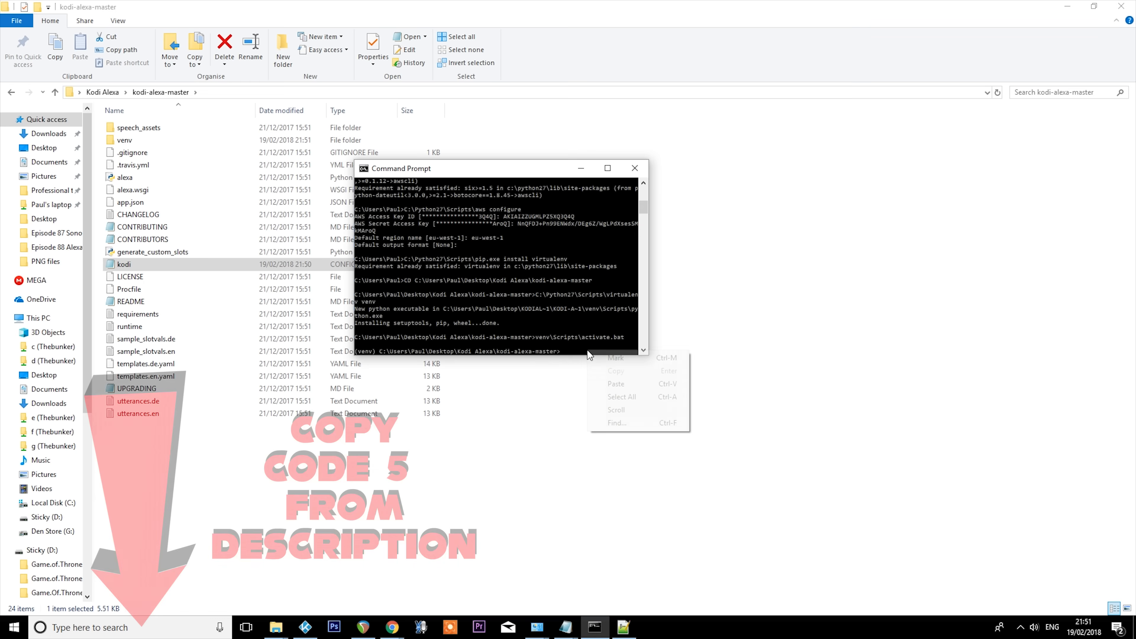
click(616, 383)
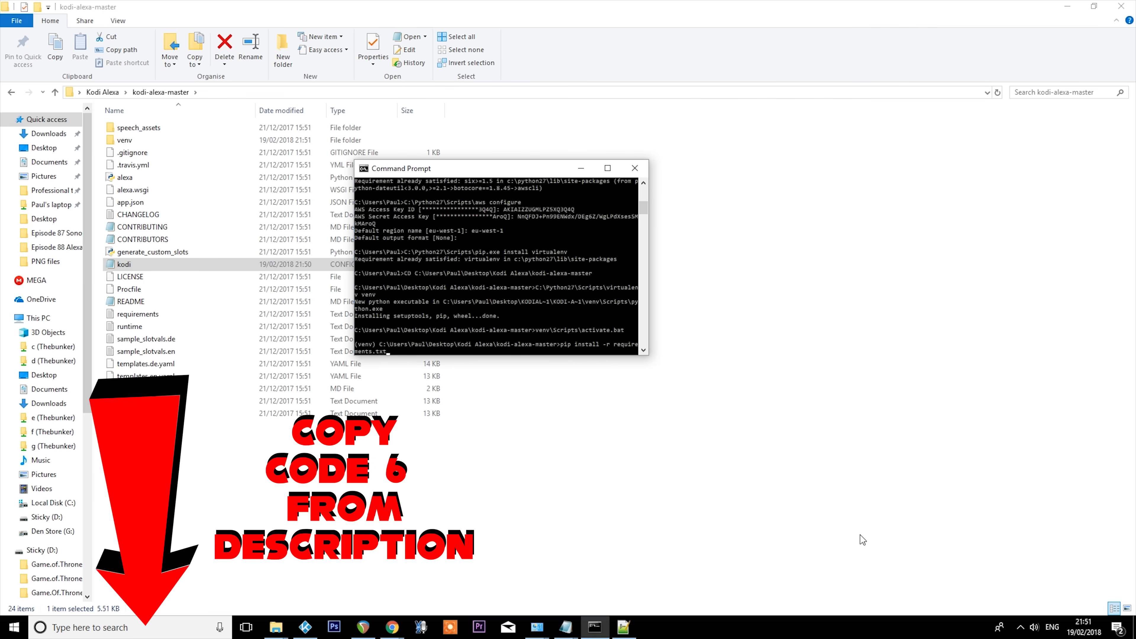
key(Return)
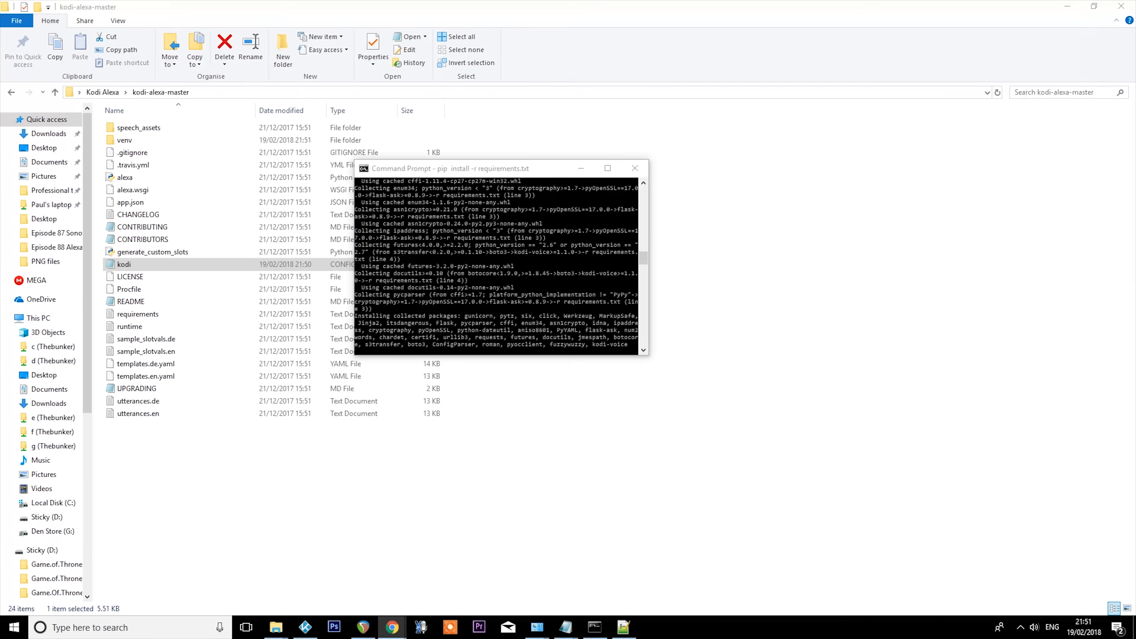
- Install the packaging and zappa packages in the virtual environment with pip install packaging and pip install zappa
right_click(590, 357)
click(625, 381)
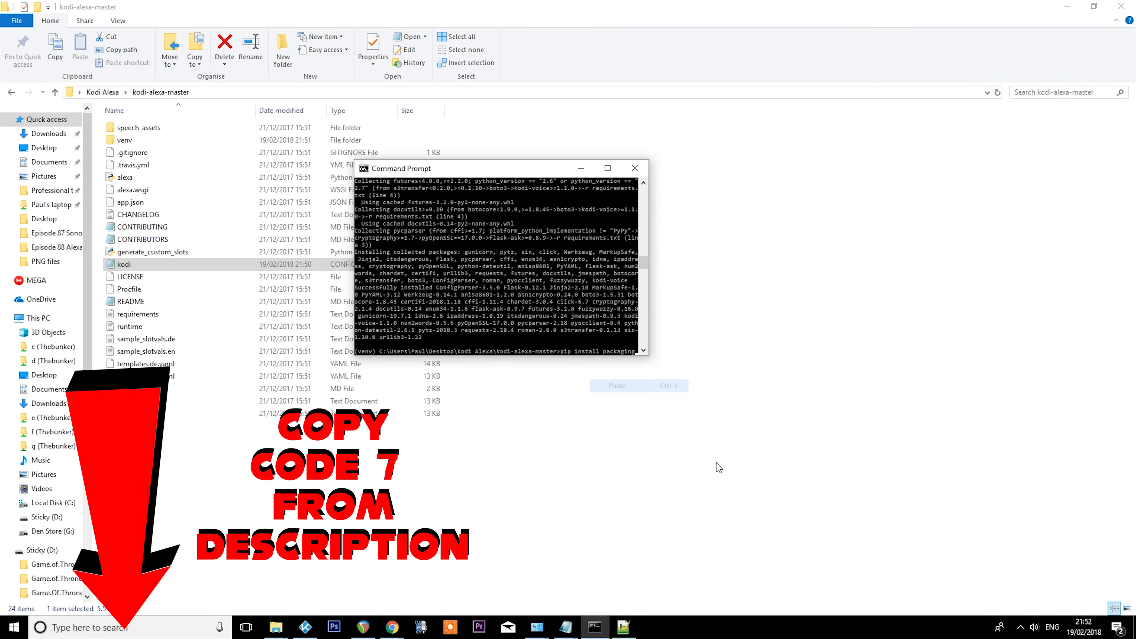
key(Return)
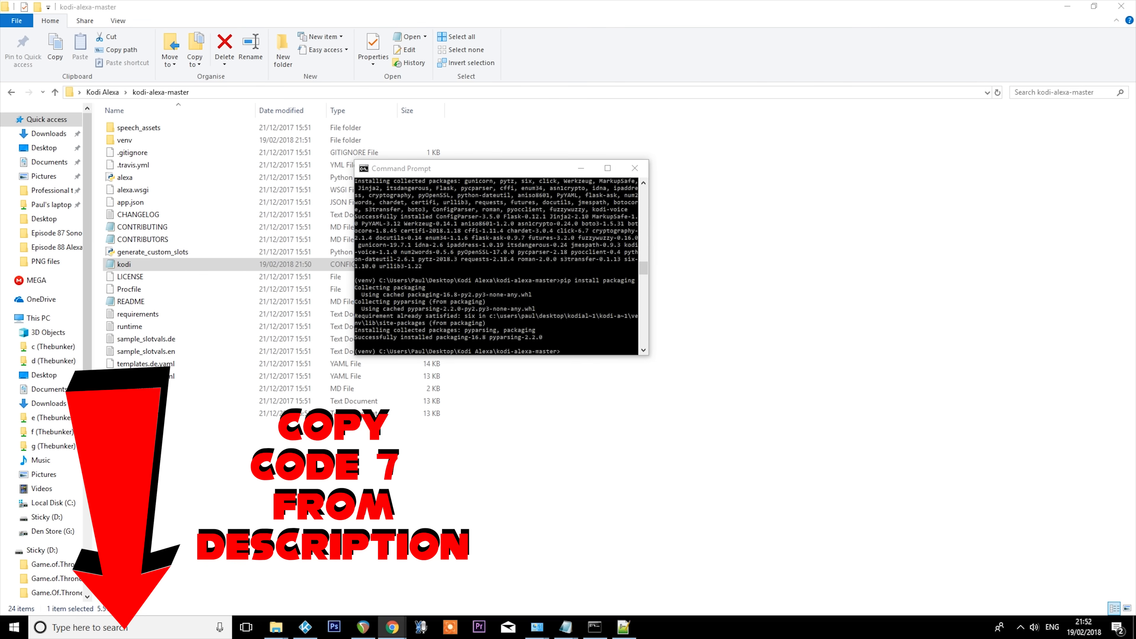
right_click(583, 349)
click(635, 378)
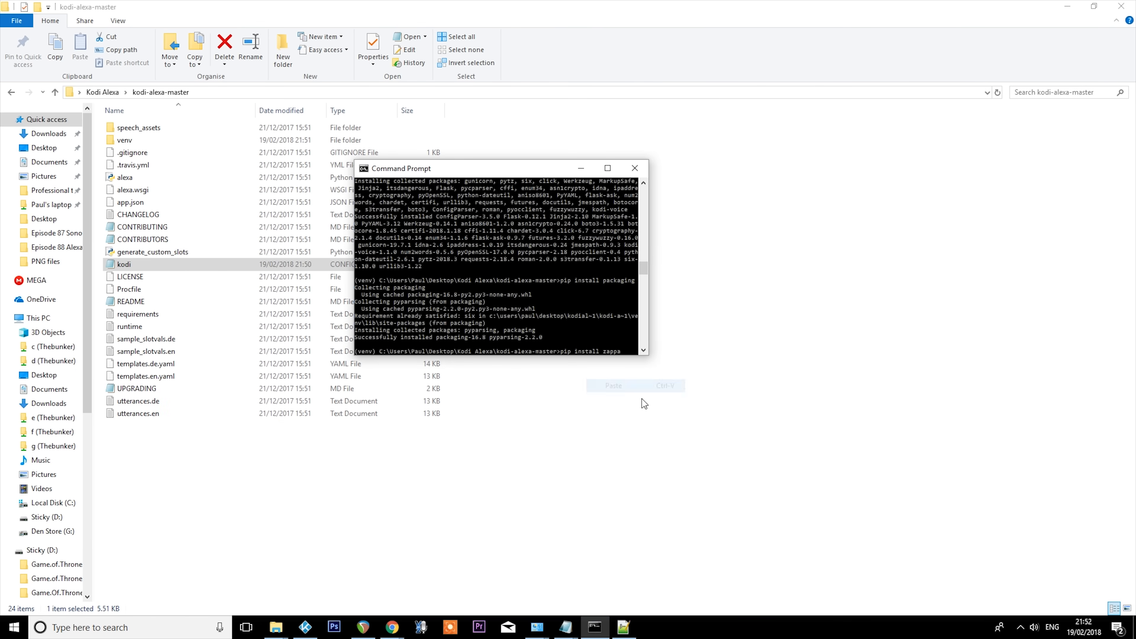
key(Return)
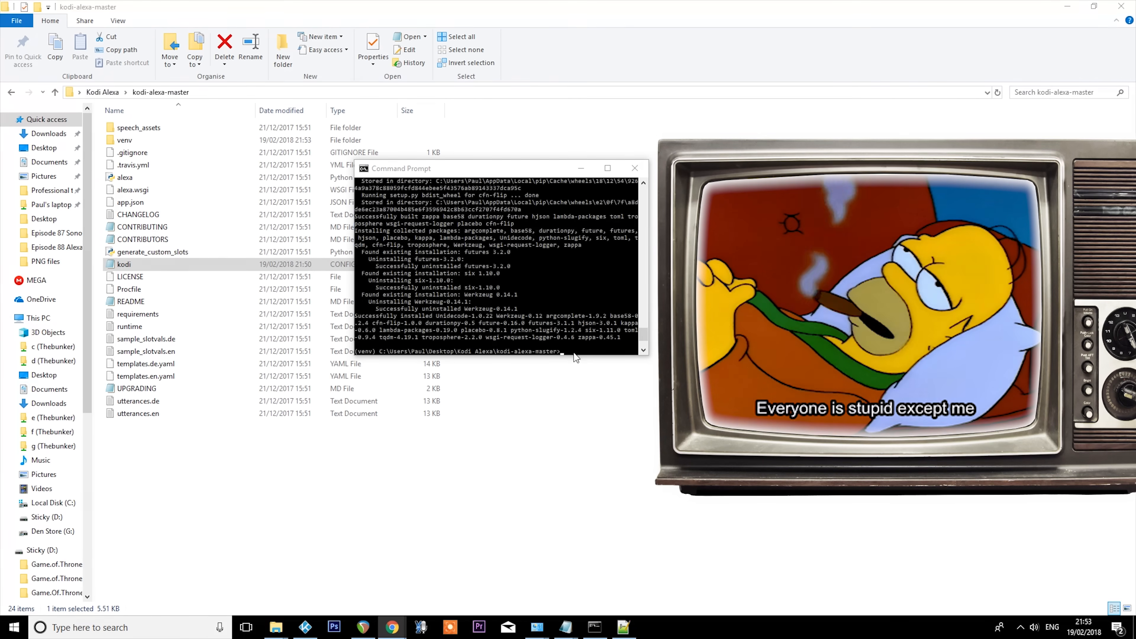
- Run zappa init for the project and accept the default answers
right_click(589, 354)
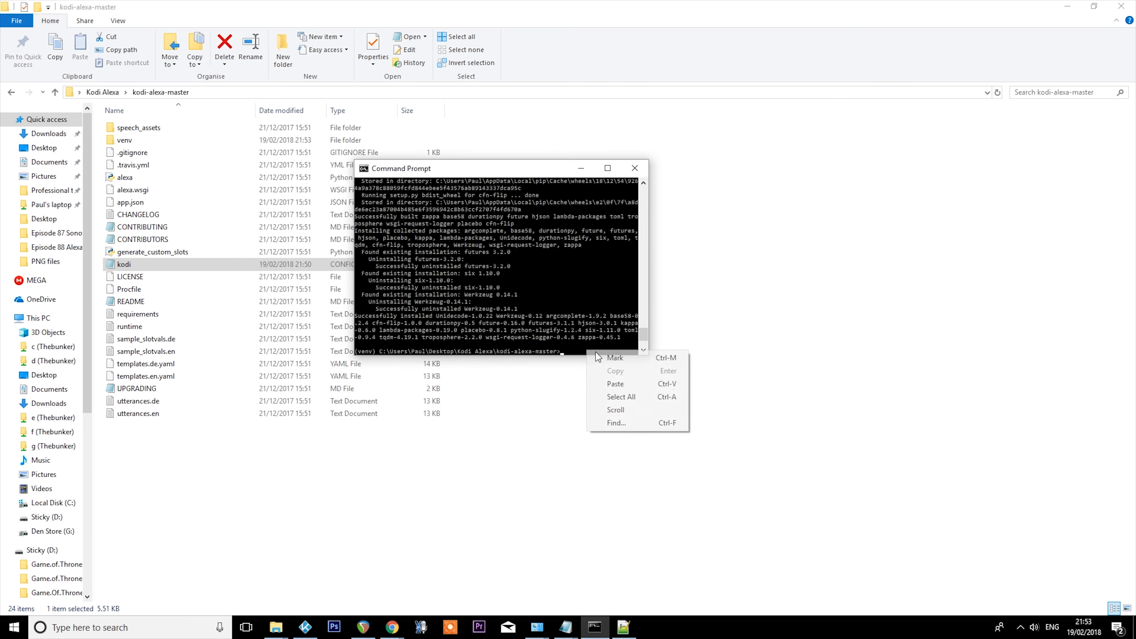
click(626, 386)
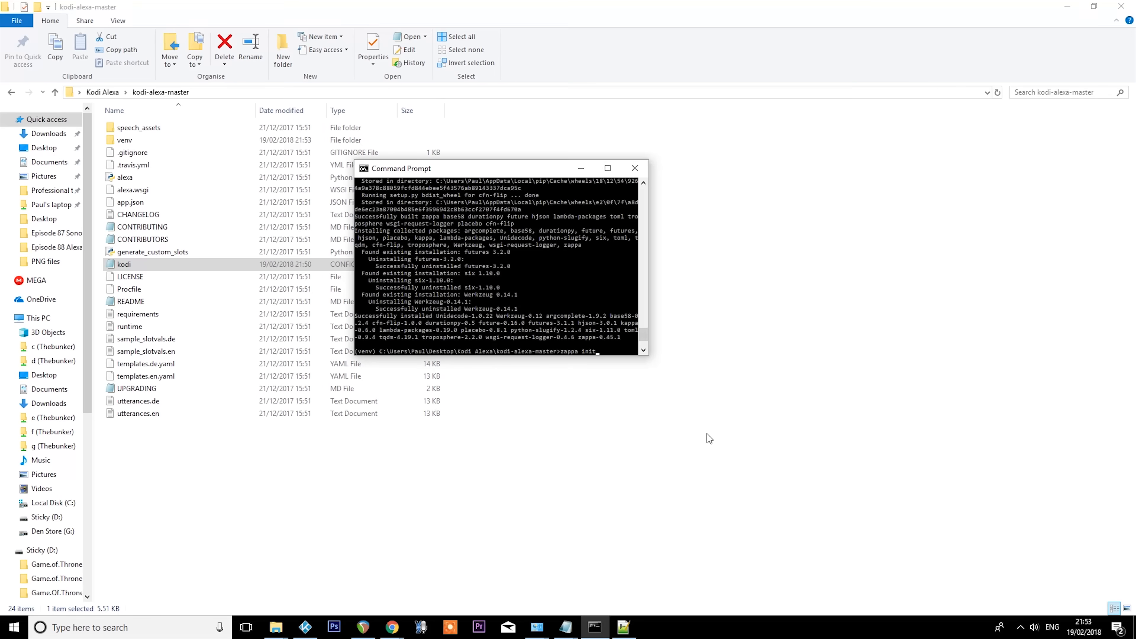
key(Return)
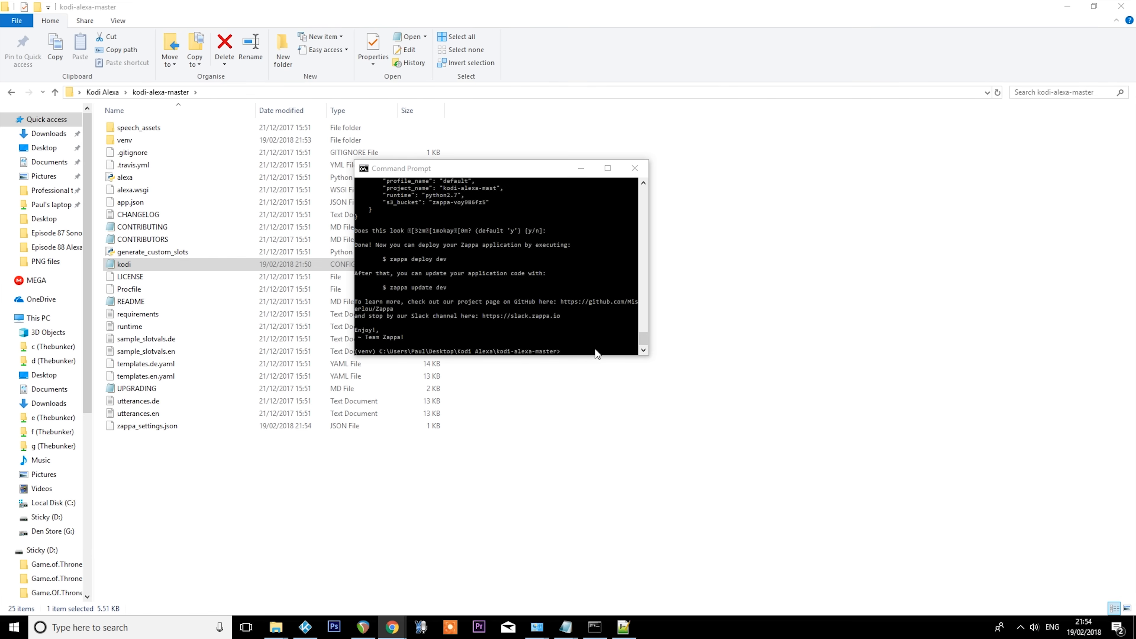
- Deploy the project to AWS by running zappa deploy dev
right_click(581, 349)
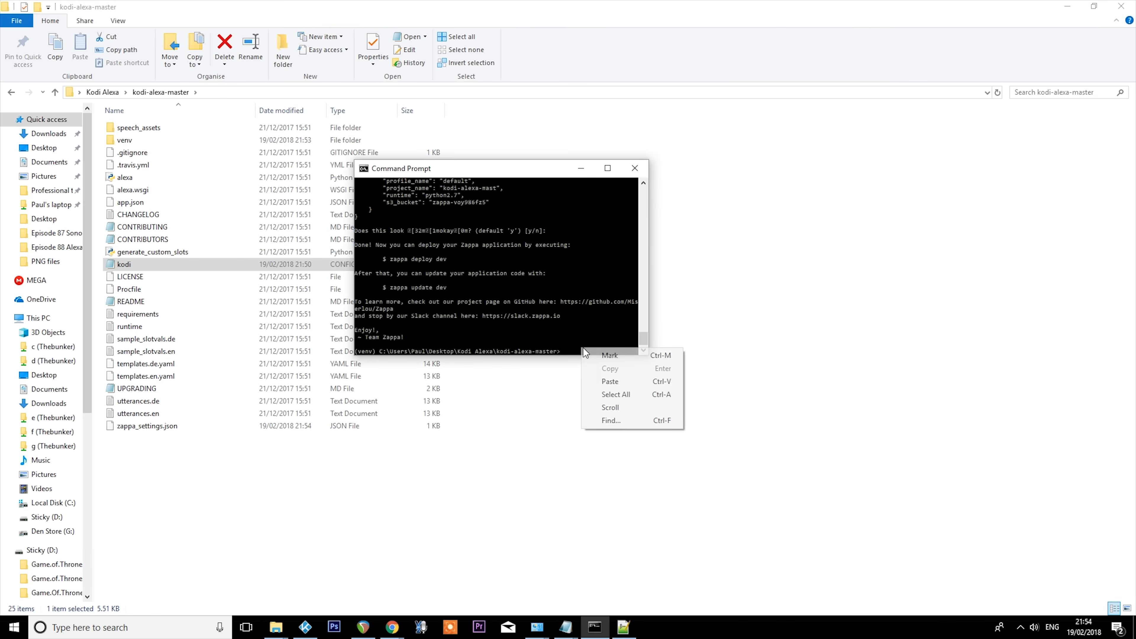
click(610, 381)
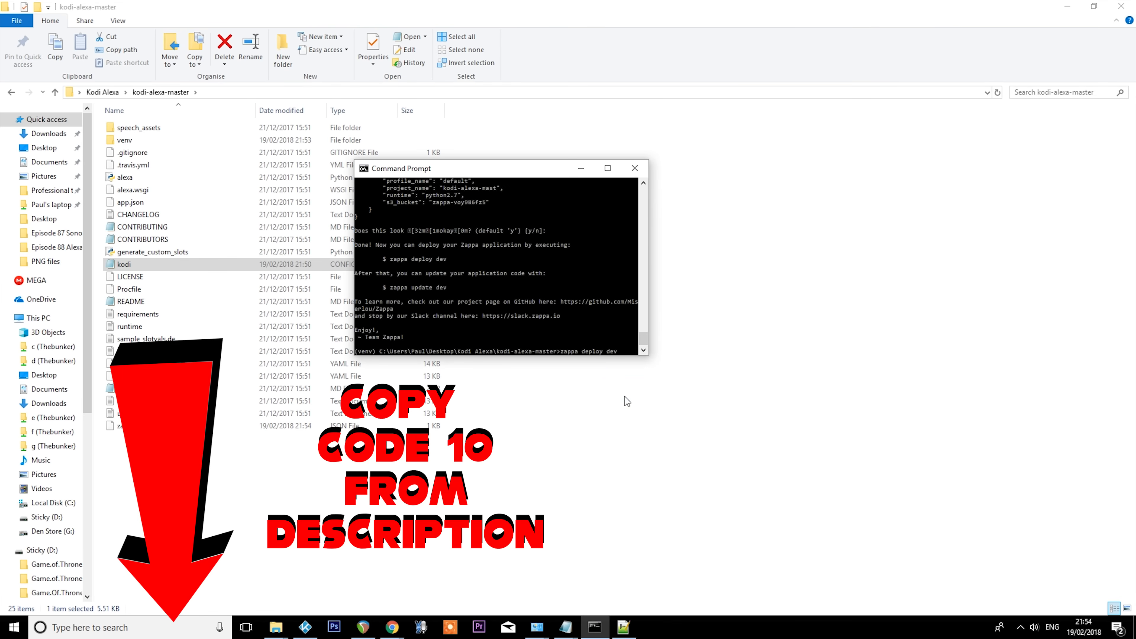
key(Return)
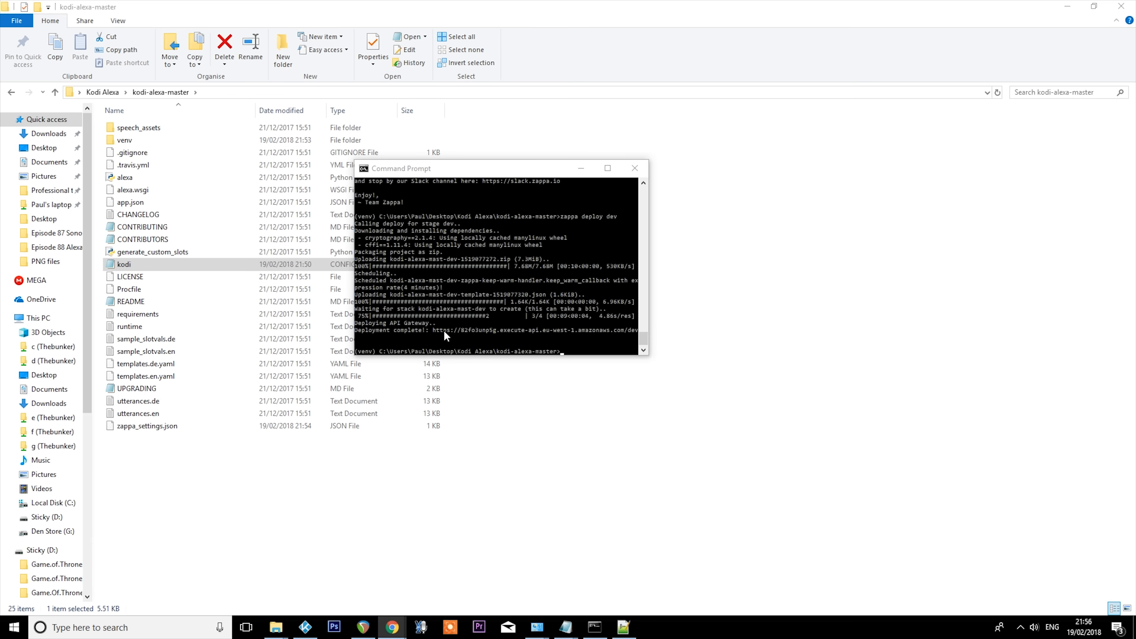
right_click(433, 329)
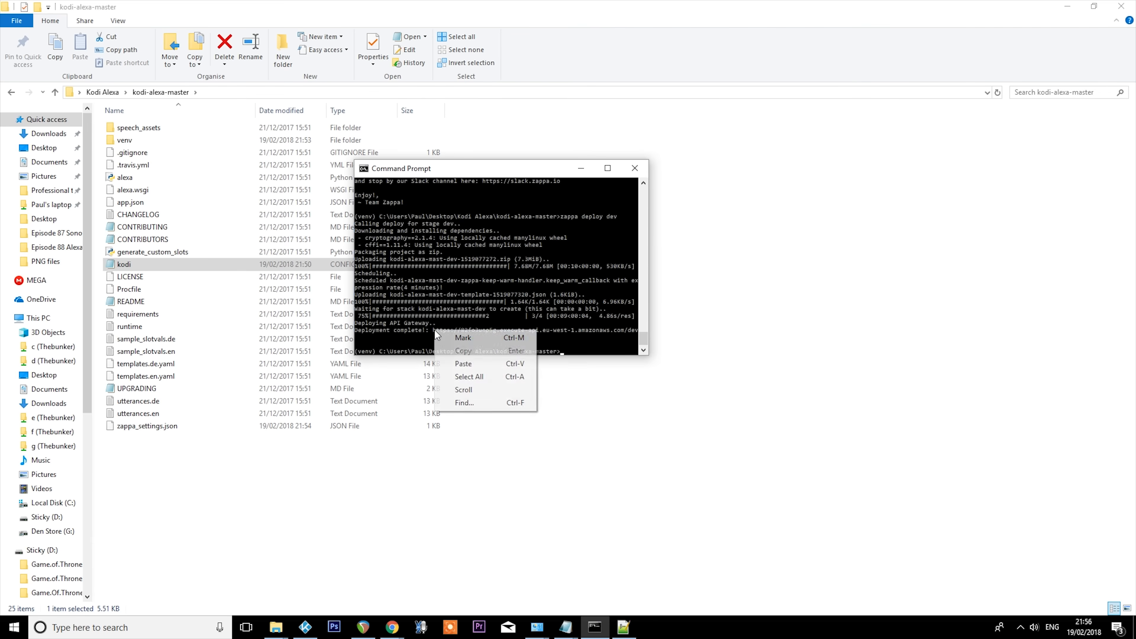
click(459, 341)
key(Escape)
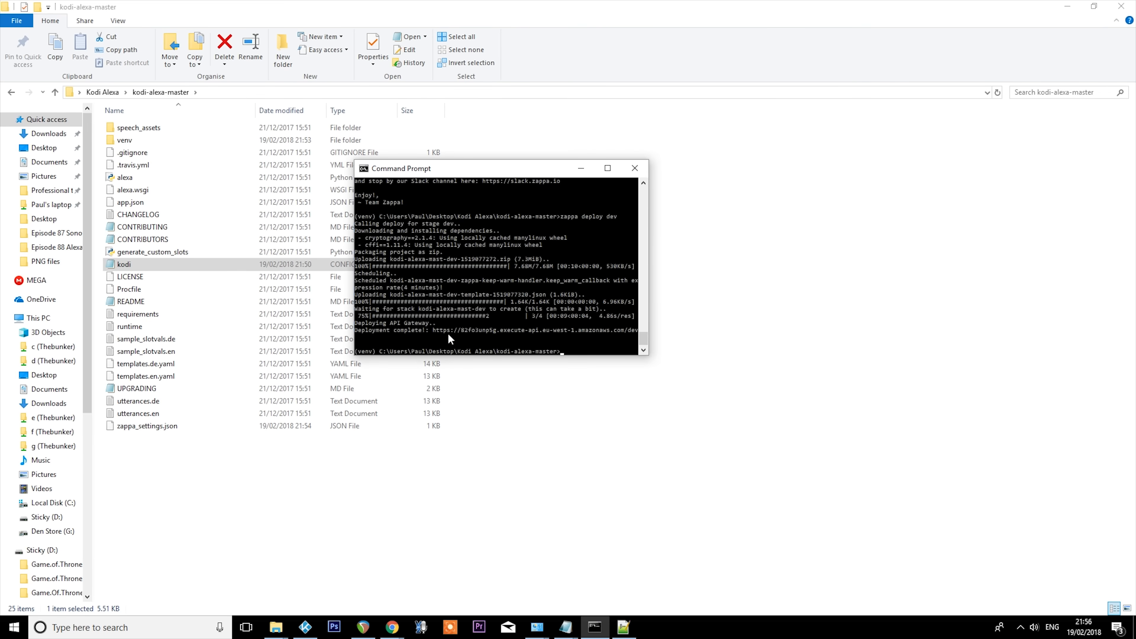
- Mark and copy the full deployment URL from the Deployment complete line in the zappa deploy output
right_click(455, 329)
click(474, 337)
drag(430, 329, 566, 331)
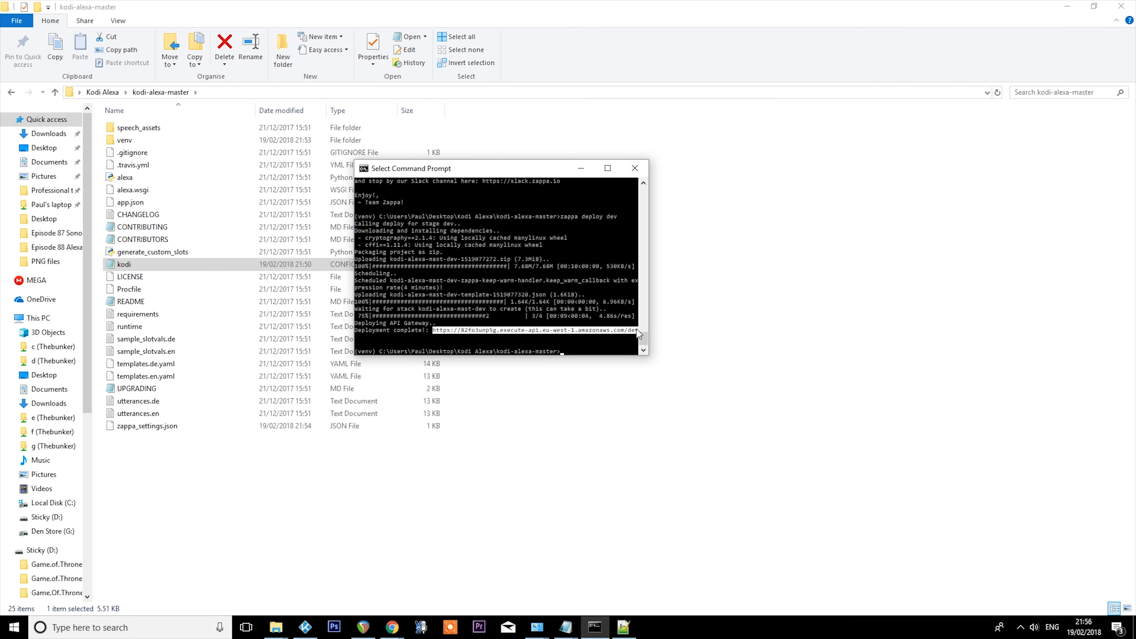
key(Return)
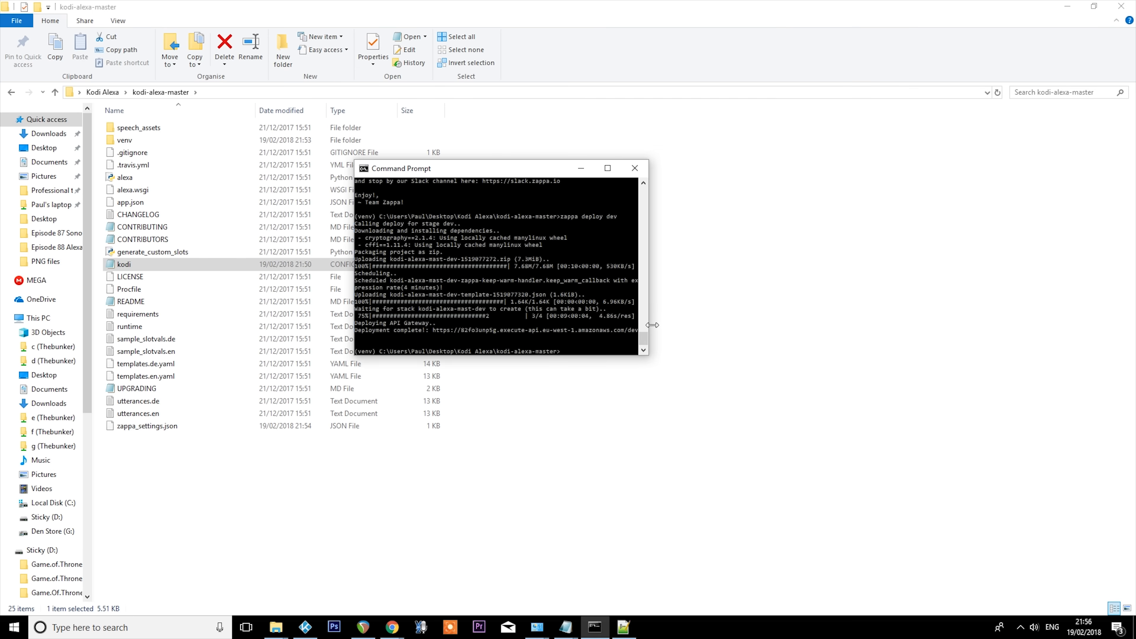
- Switch to the Notepad notes holding the AWS keys and paste the deployment URL on its own line below the secret key
click(566, 626)
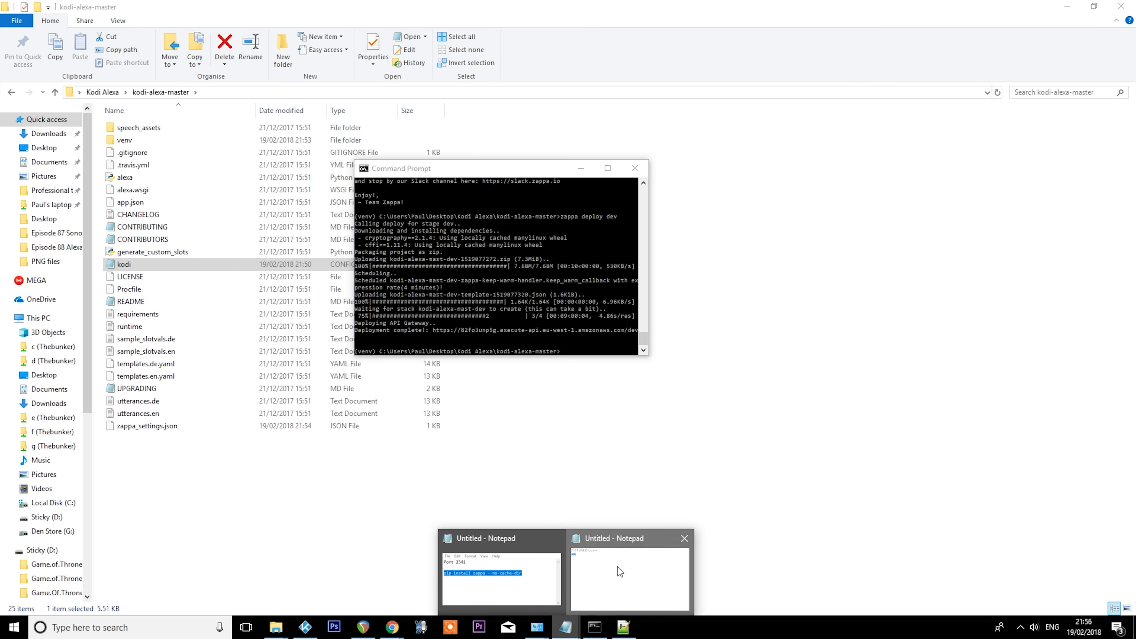
click(617, 567)
click(313, 86)
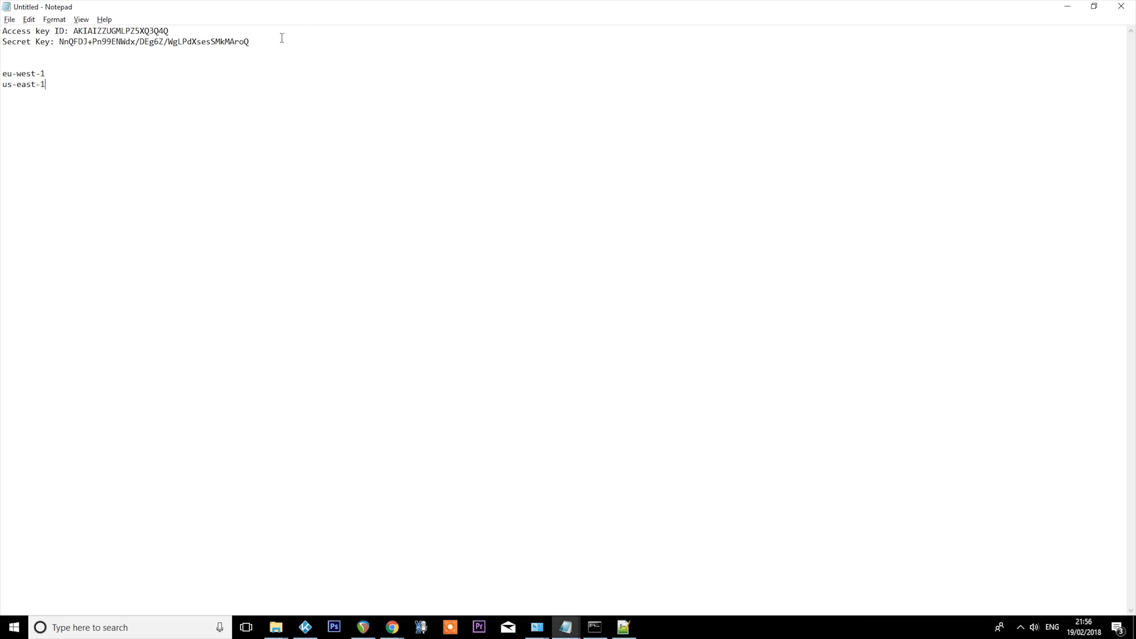
key(Return)
key(Return)
key(ctrl+v)
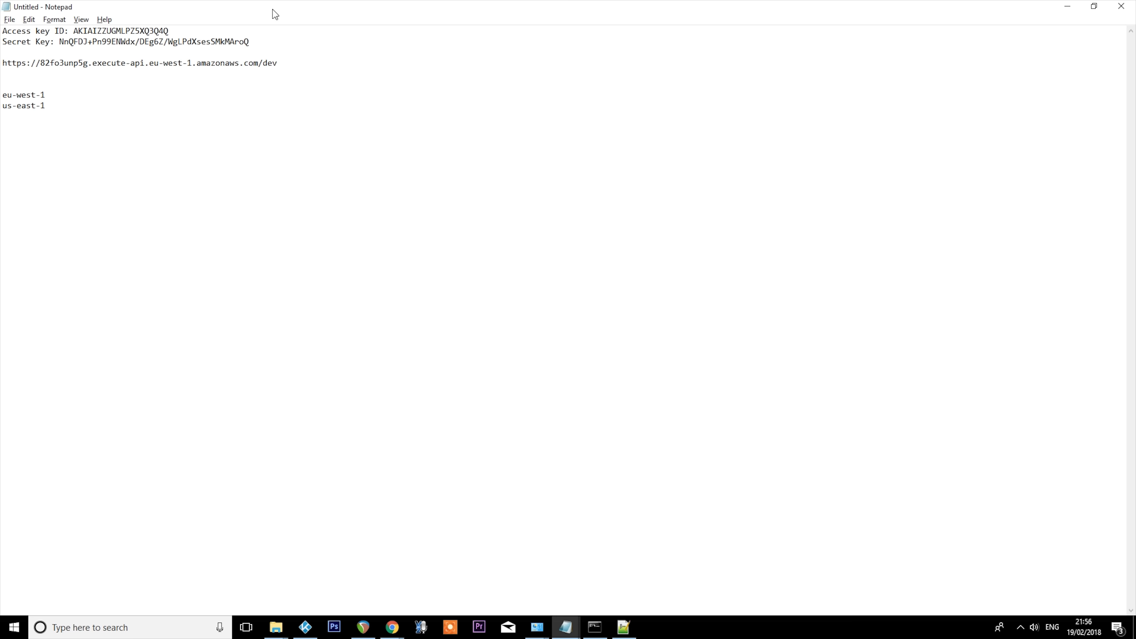
drag(2, 62, 329, 73)
- Return to Command Prompt and run python generate_custom_slots.py to generate the custom slot files
click(594, 626)
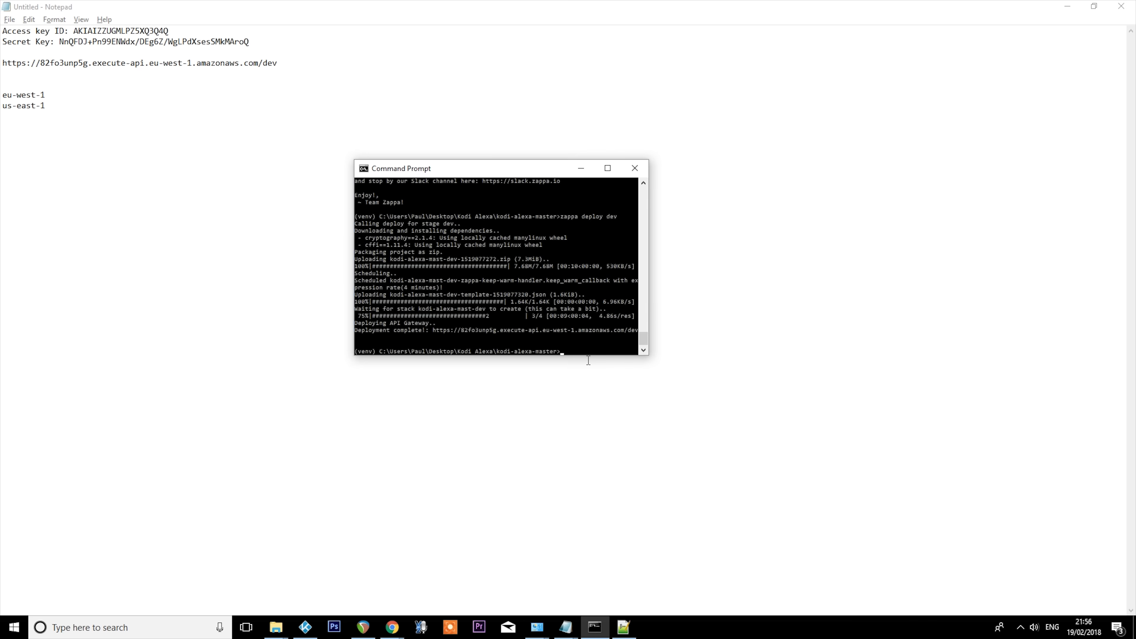
right_click(580, 351)
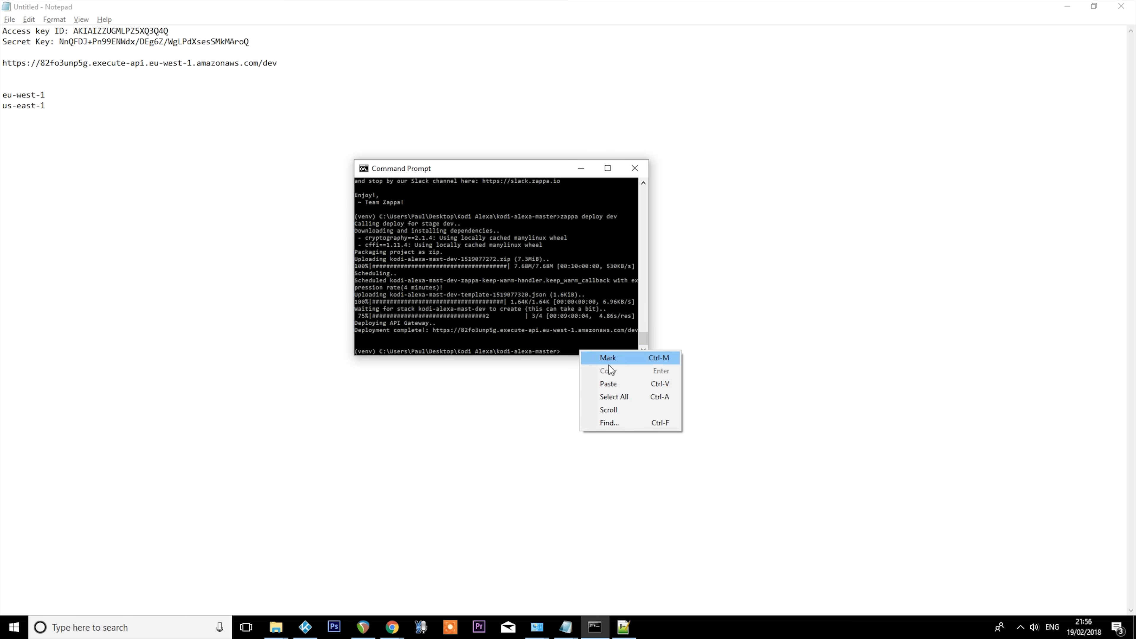
click(620, 389)
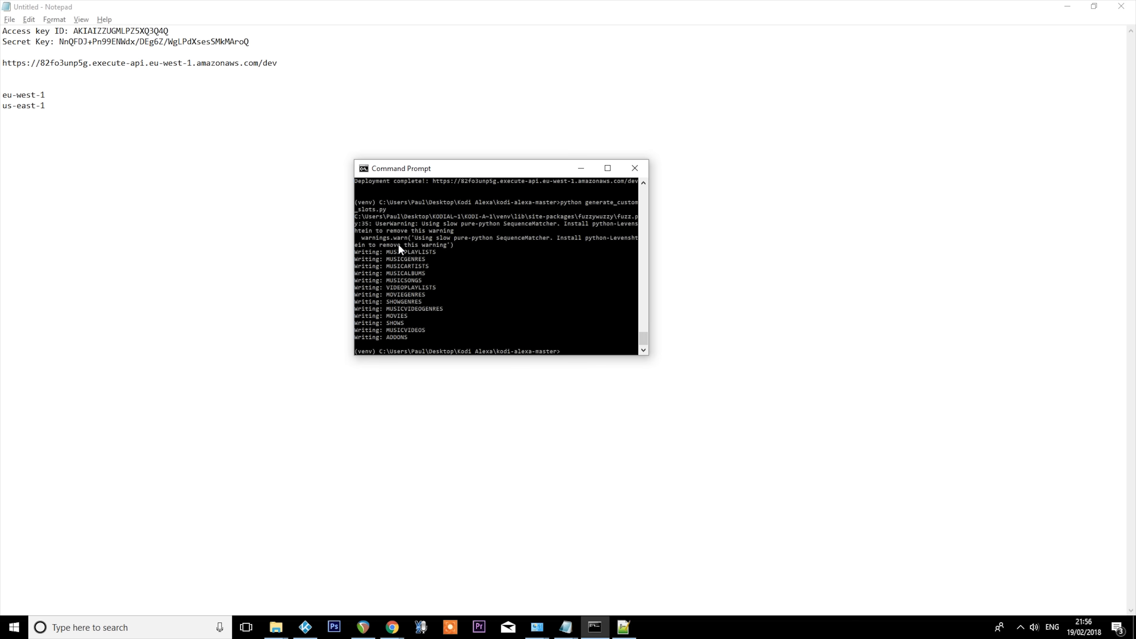
- Switch to Chrome, open developer.amazon.com in a new tab and sign in to the Amazon Developer account
key(alt+Tab)
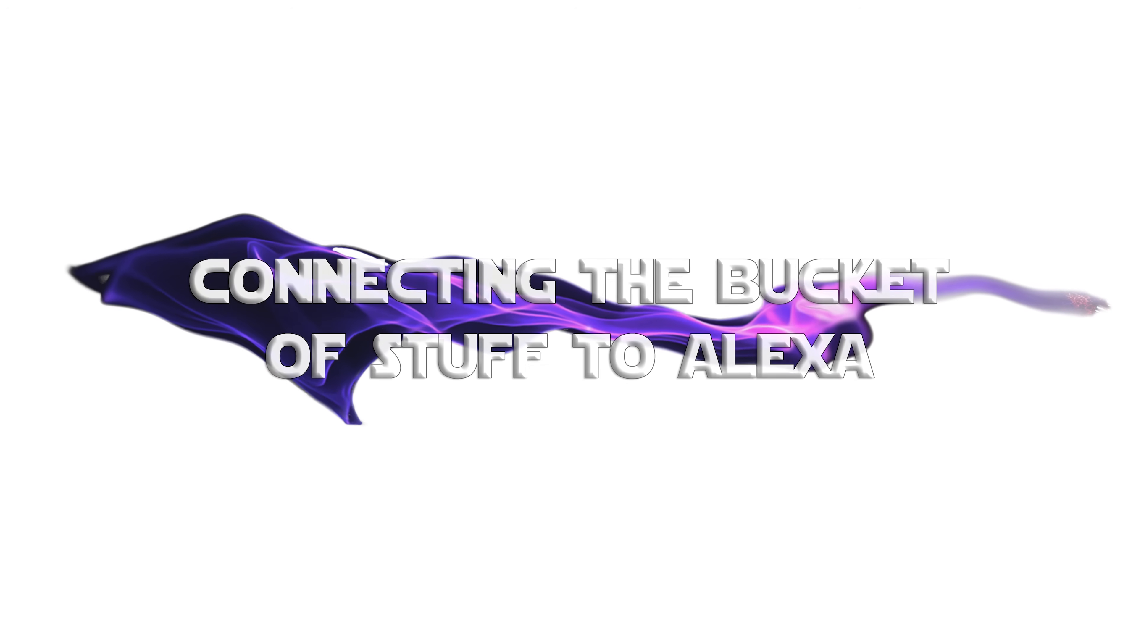
key(ctrl+t)
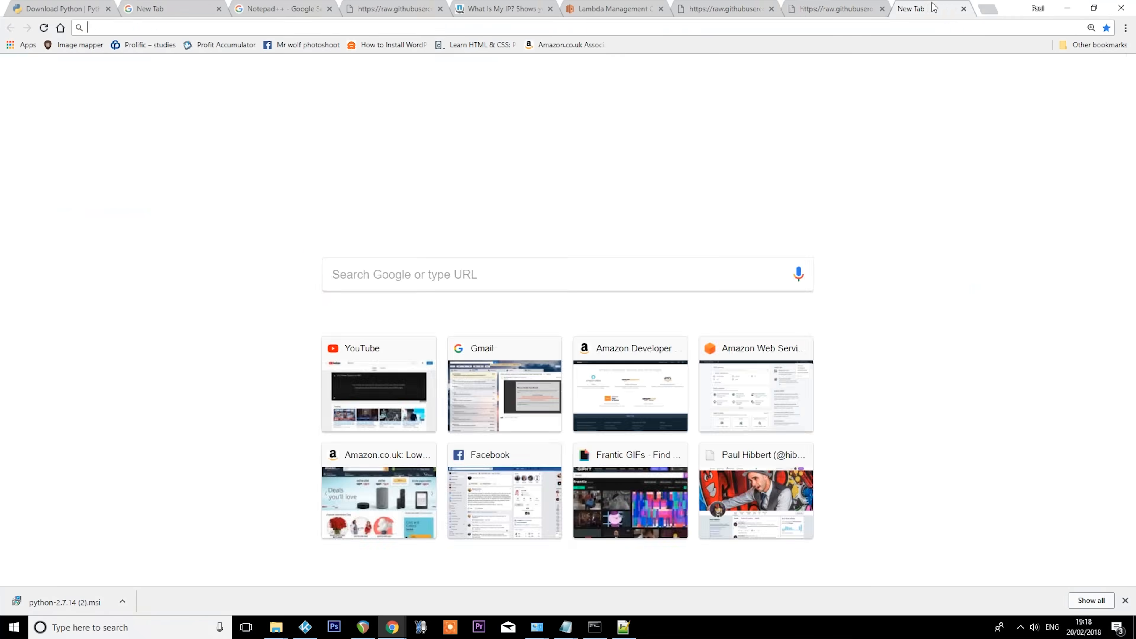
right_click(761, 27)
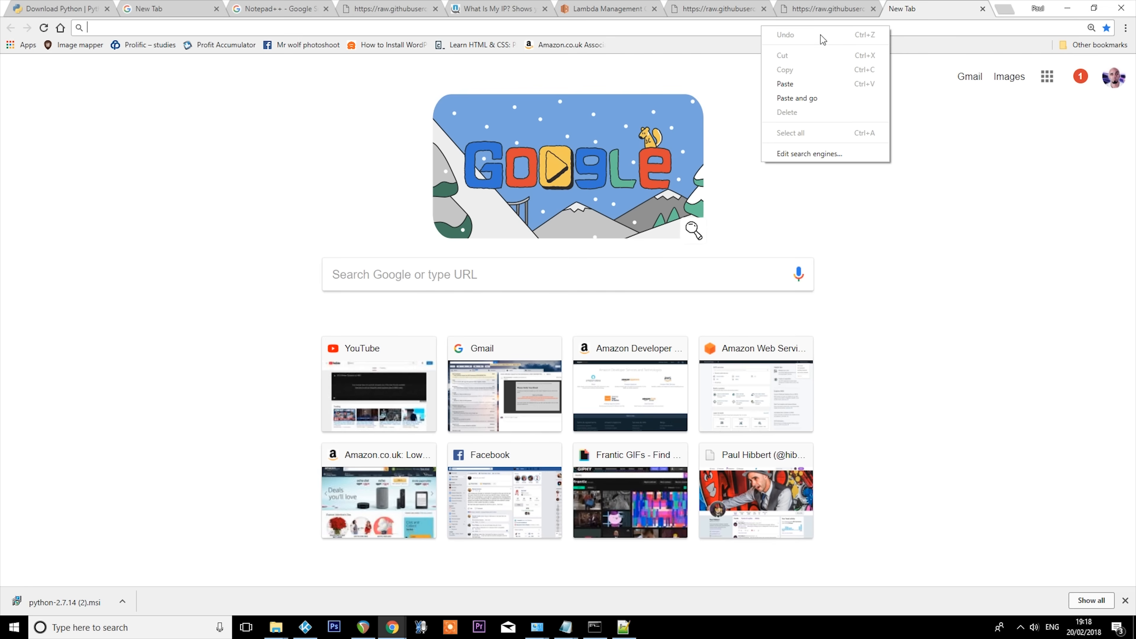
click(810, 83)
key(Return)
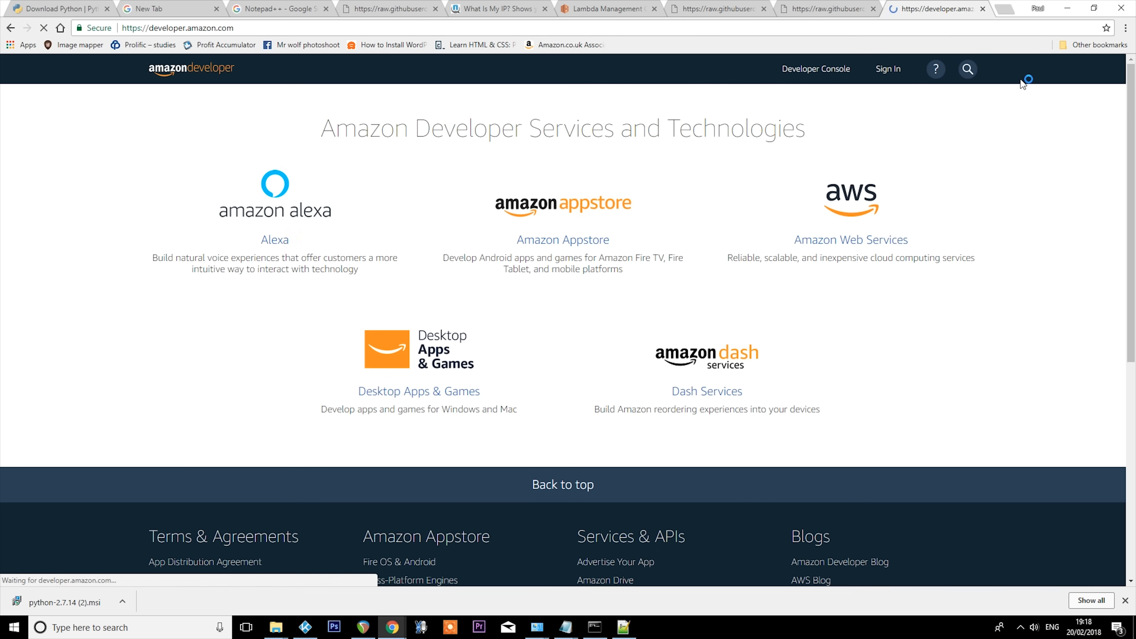
click(884, 72)
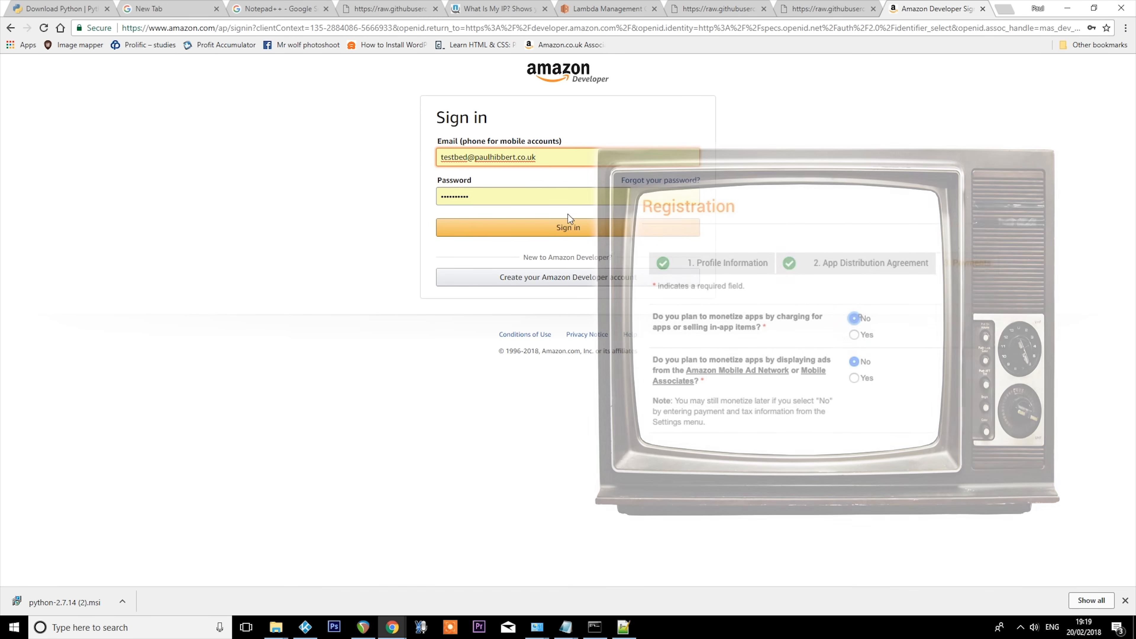
click(575, 232)
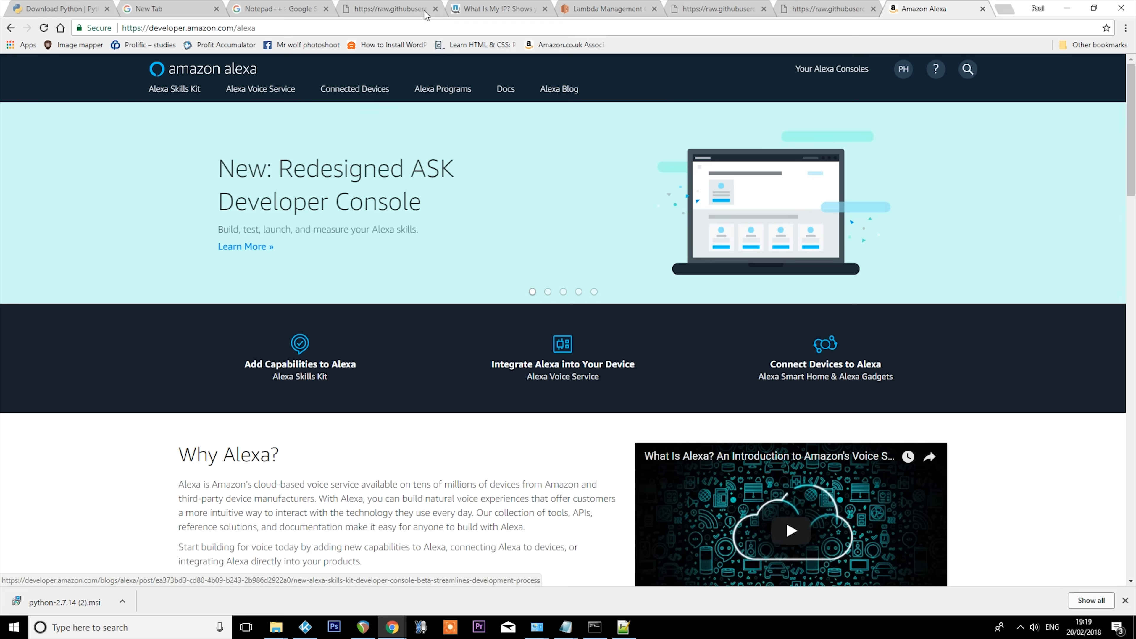
- Open the Alexa Skills Kit page from its getting-started section and start creating a new skill
mouse_move(170, 95)
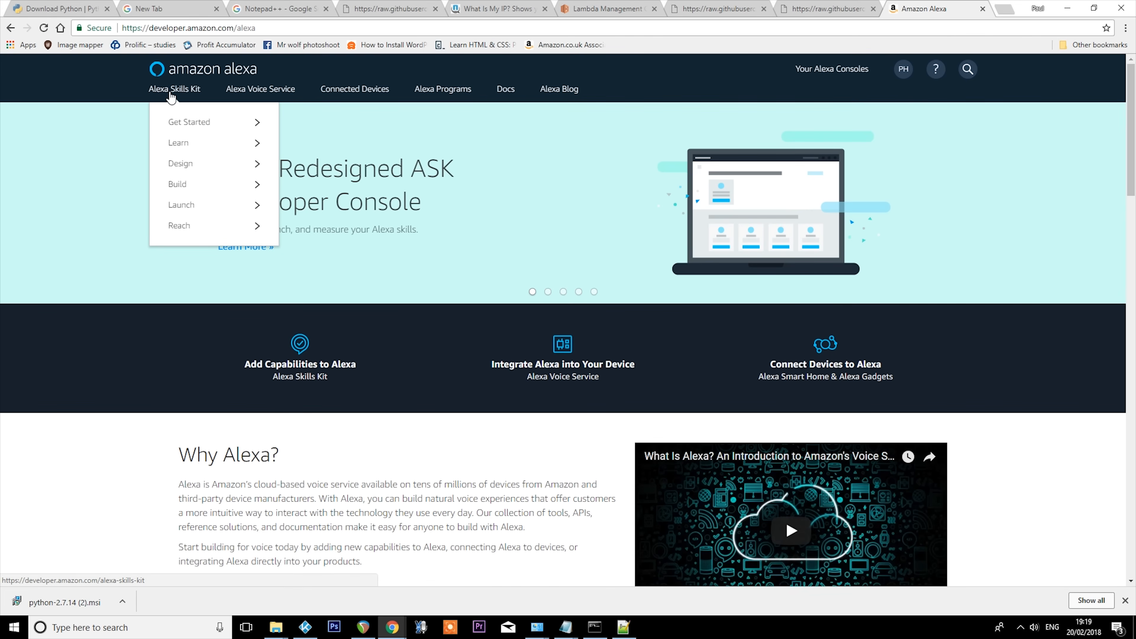
mouse_move(190, 120)
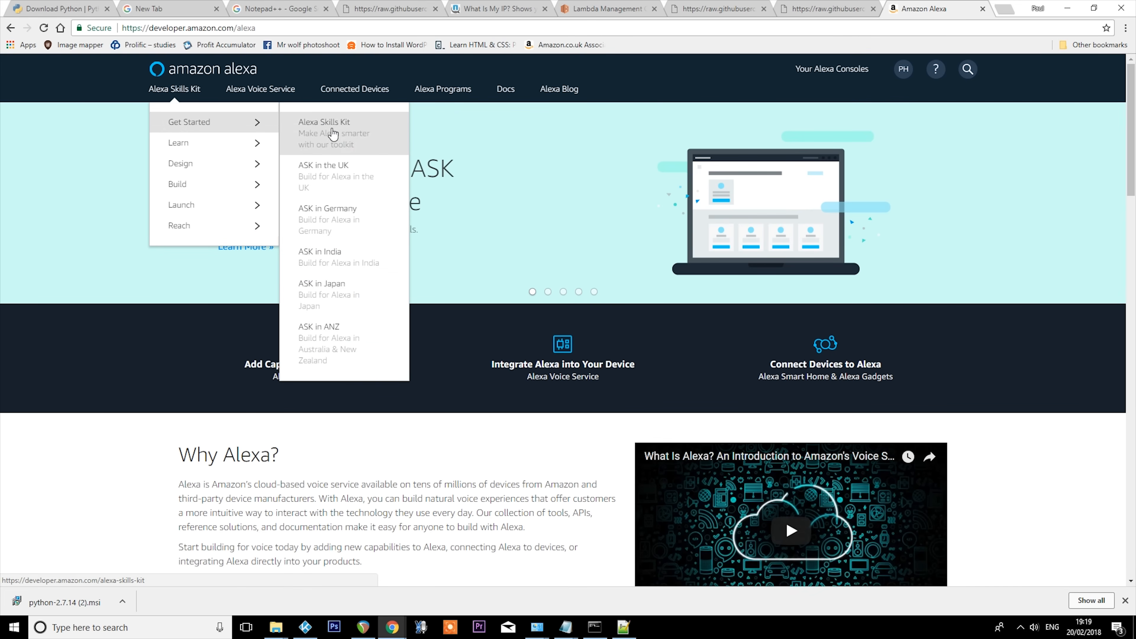
click(333, 133)
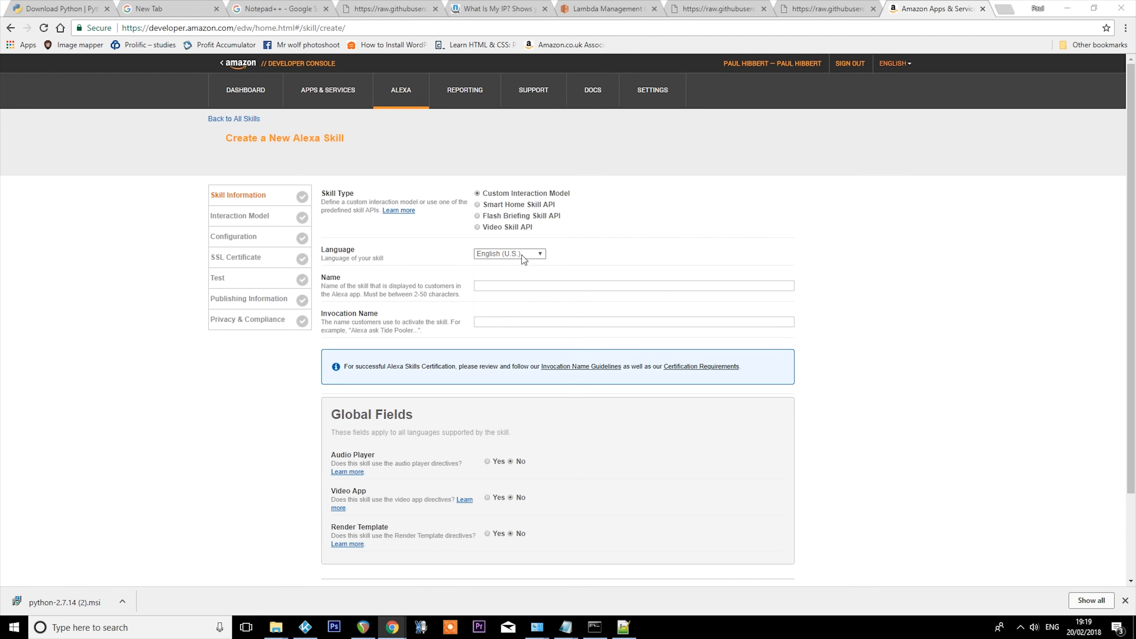
- Set the new skill's language to English (U.K.) and its name to Kodi
click(541, 254)
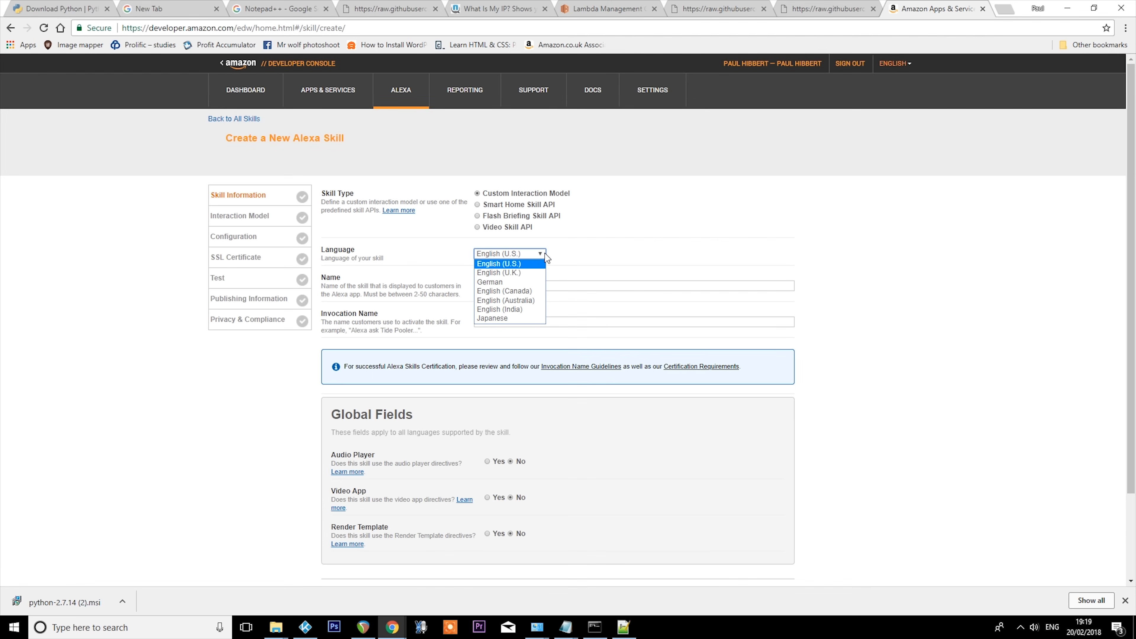
click(530, 274)
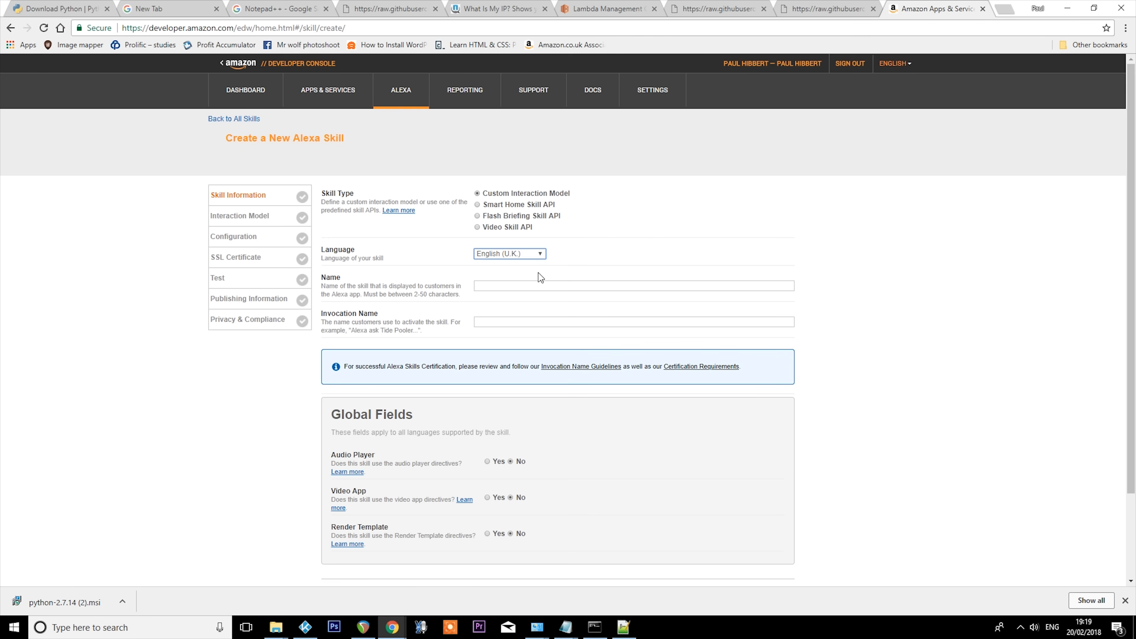
click(574, 284)
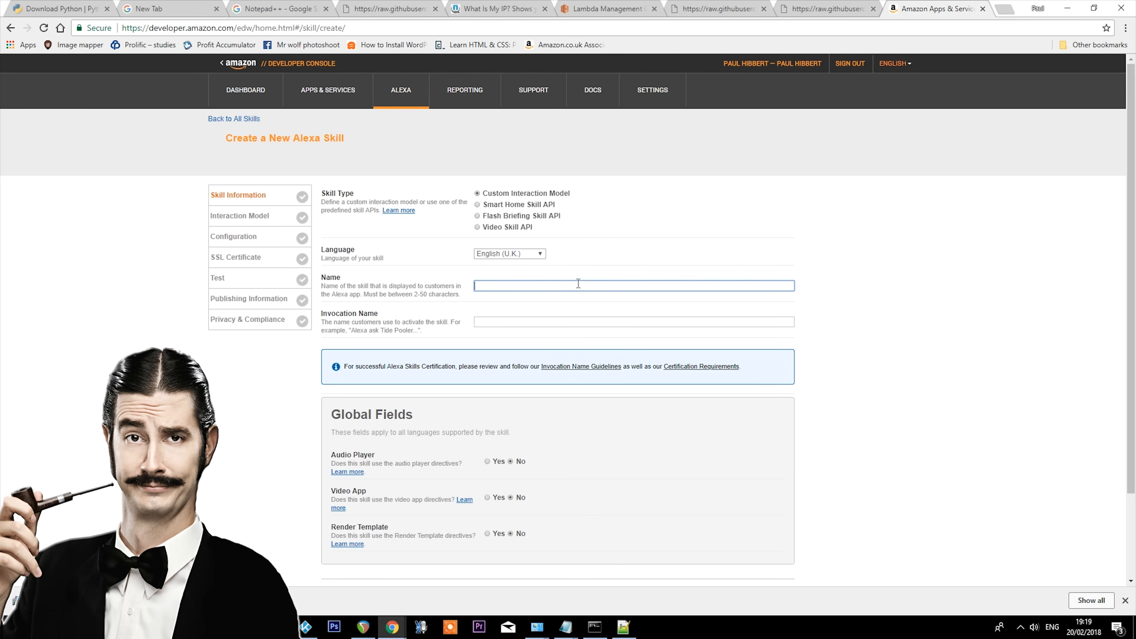
text(Kod)
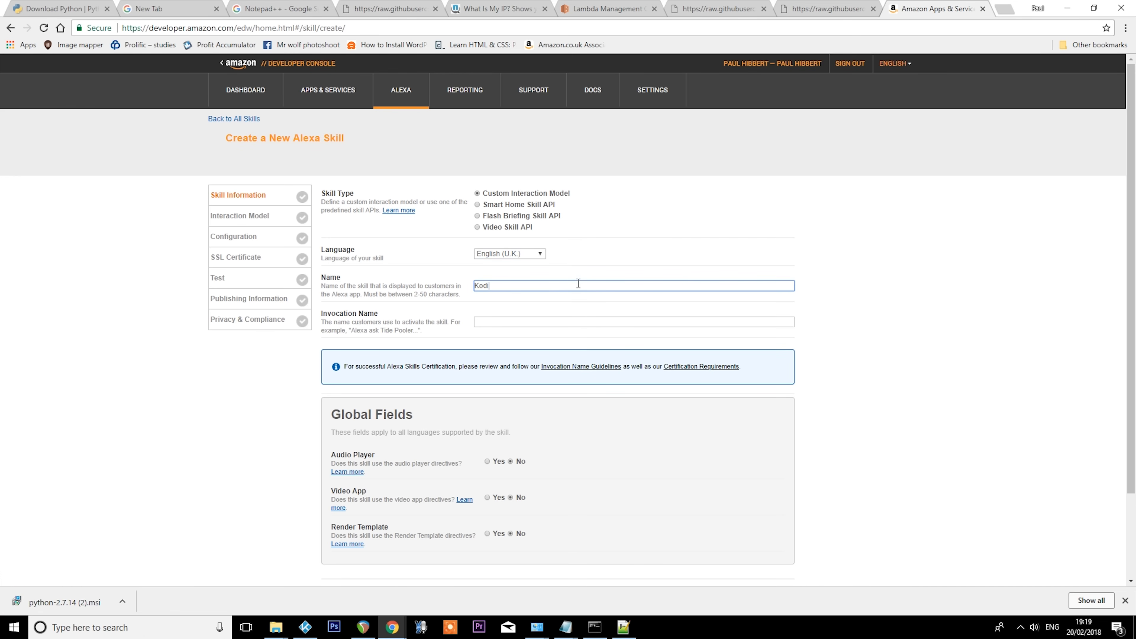
text(i)
- Set the invocation name to kodi and save the skill information
scroll(966, 299, down, 2)
click(594, 262)
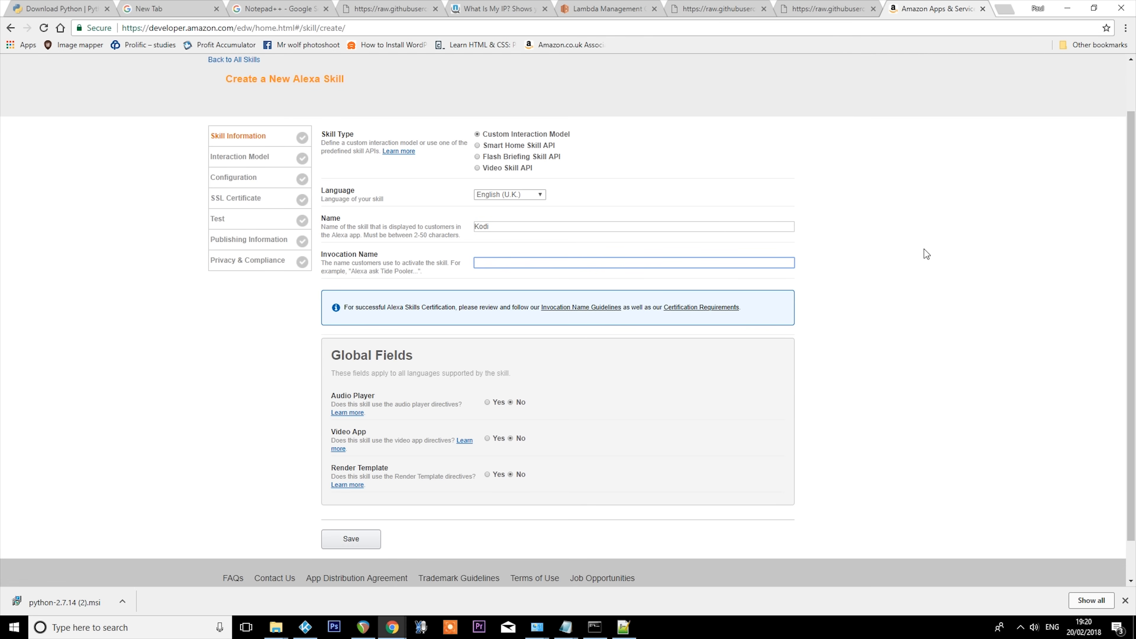
text(kodi)
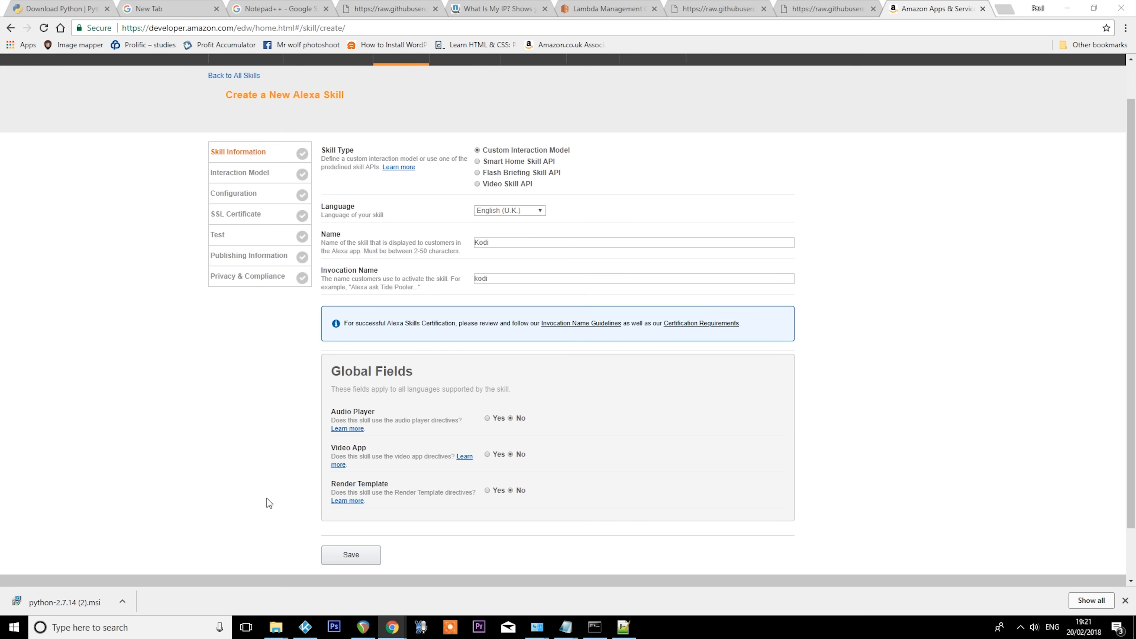
click(343, 538)
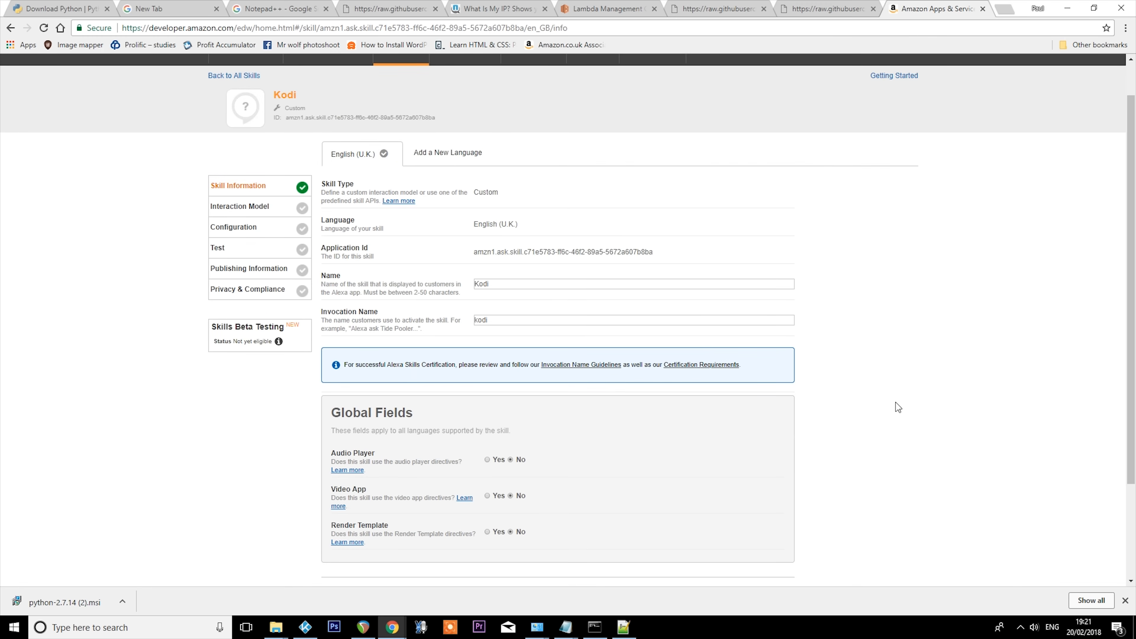
- Proceed to the interaction model and enter SHOWS as the first custom slot type
scroll(895, 402, down, 3)
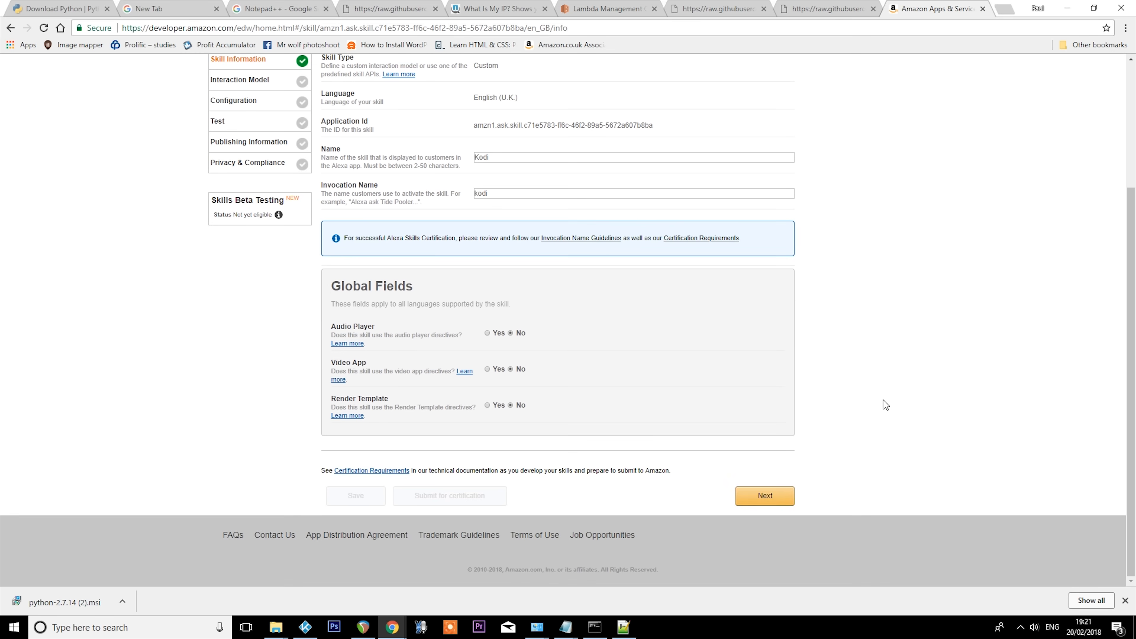
click(764, 495)
scroll(961, 434, down, 7)
scroll(715, 389, up, 1)
click(439, 309)
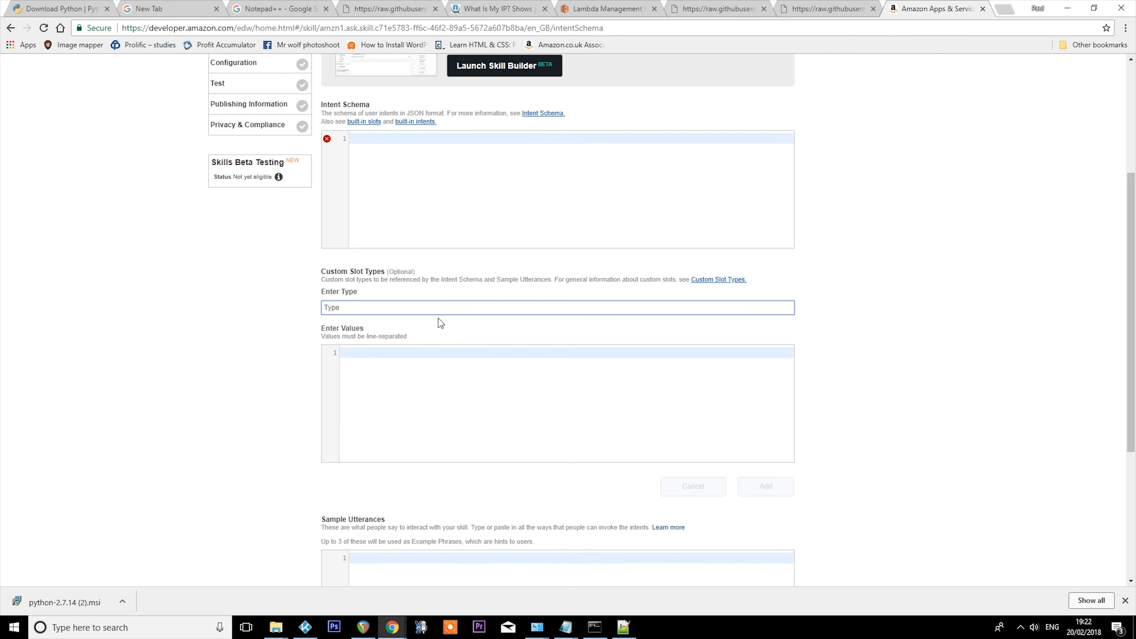
text(SHOWS)
click(436, 351)
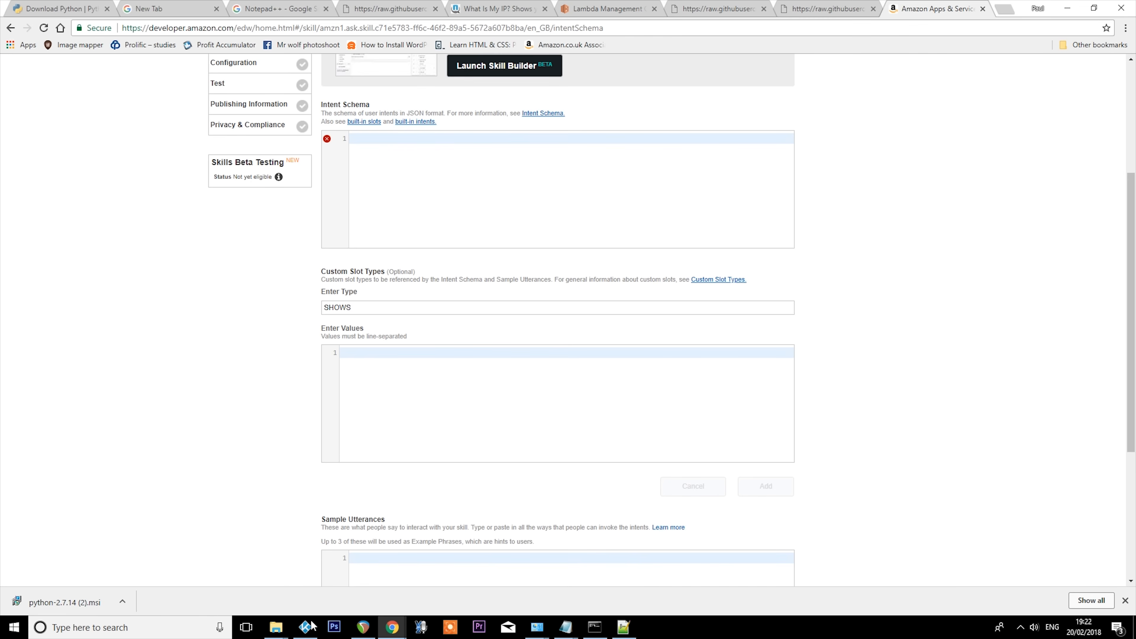
- Switch to the kodi-alexa-master folder in File Explorer and check the generated slot files against the Command Prompt output
click(274, 627)
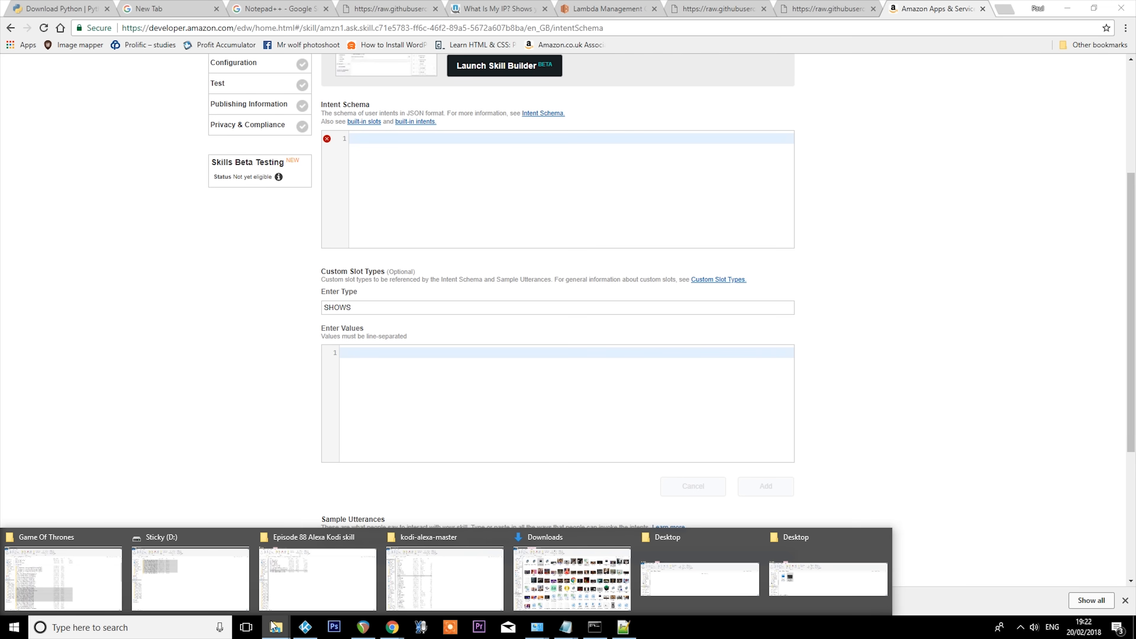
click(429, 577)
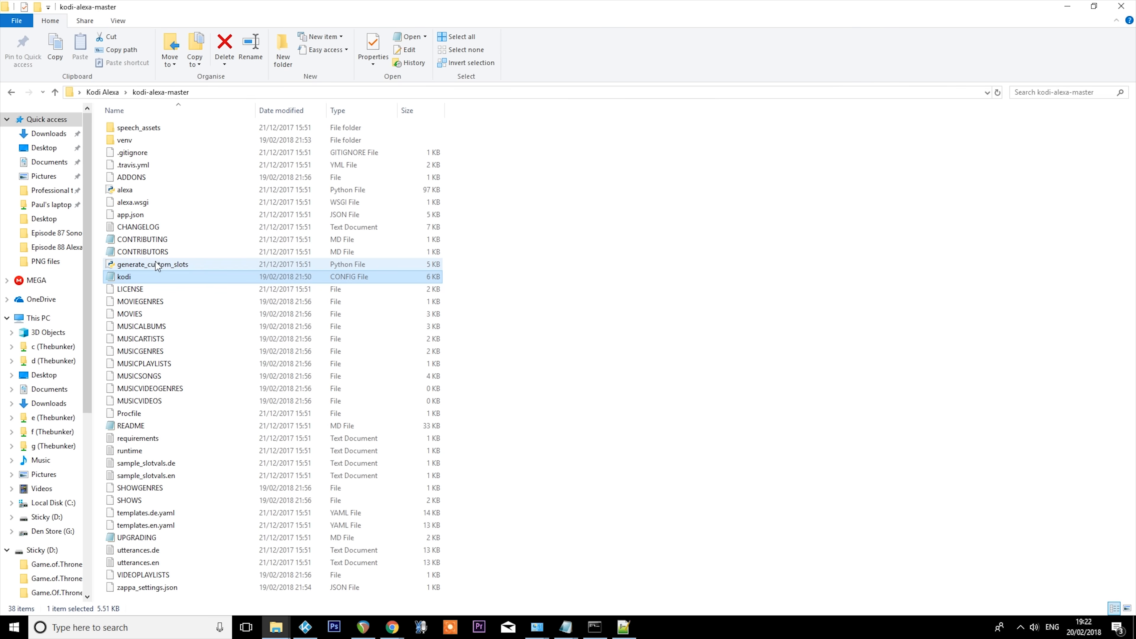
click(595, 626)
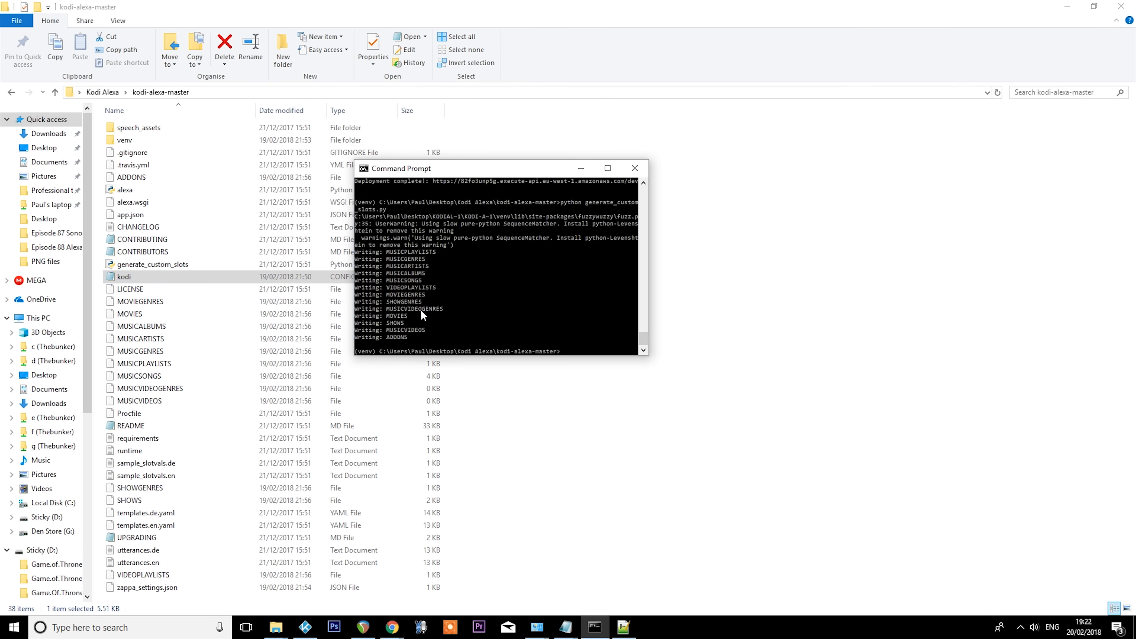
click(638, 465)
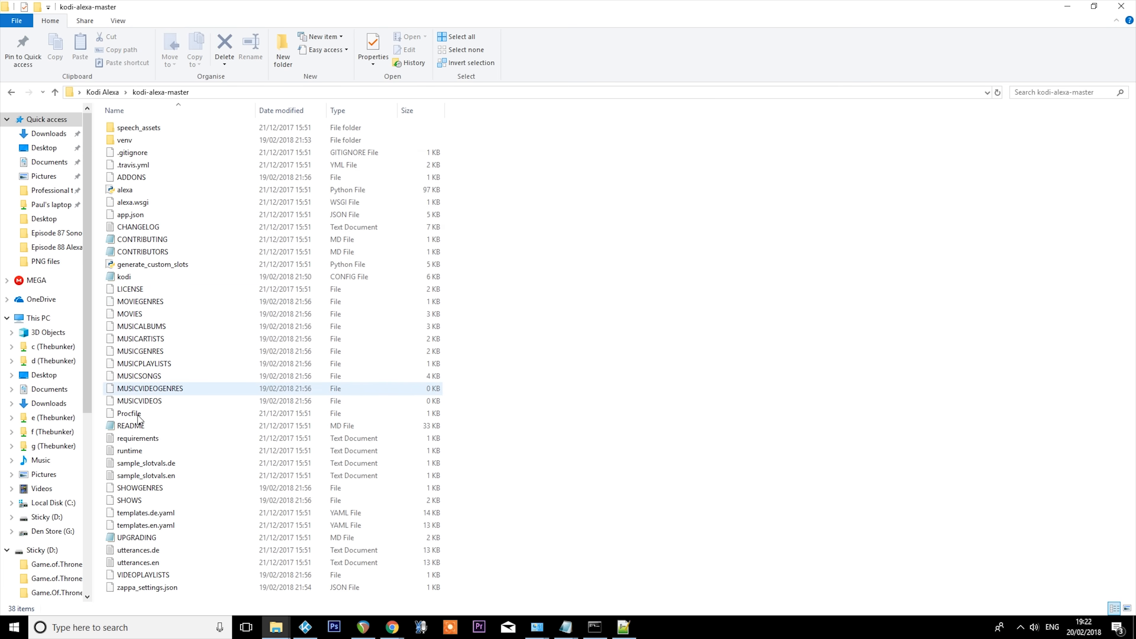
- Open the SHOWS file in Notepad++ and copy its entire list of show titles
click(146, 501)
right_click(146, 501)
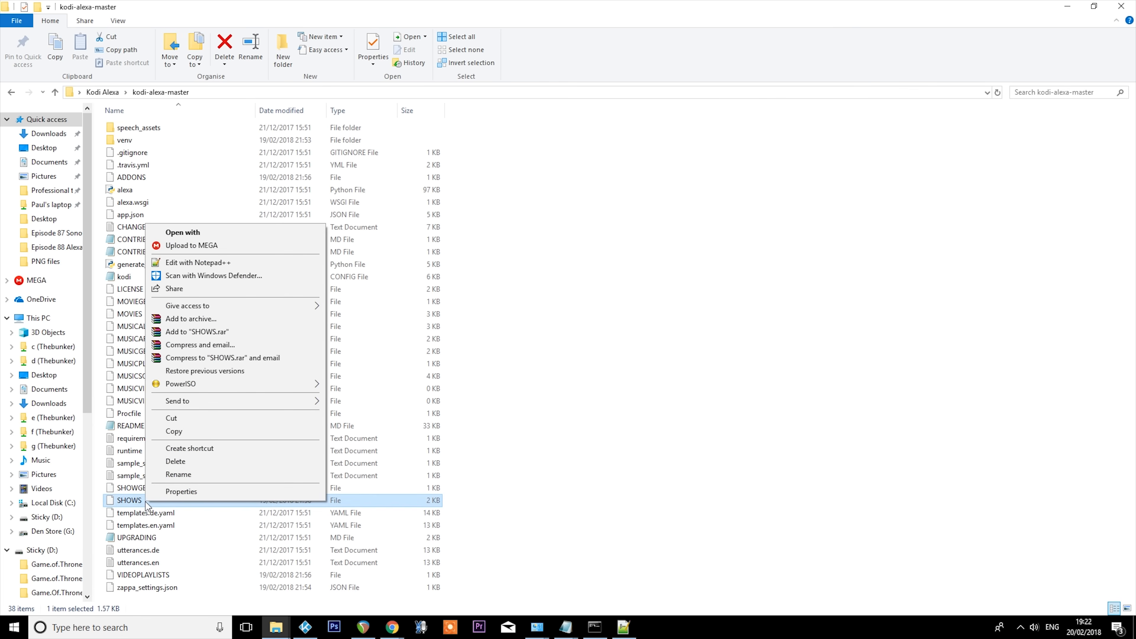
click(199, 263)
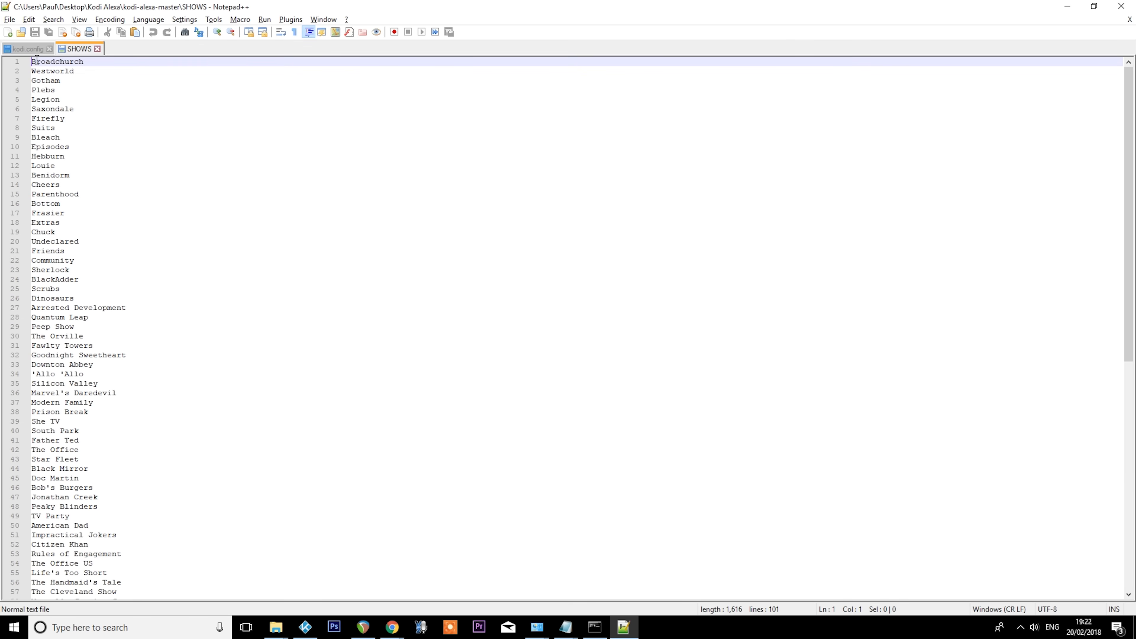
key(ctrl+a)
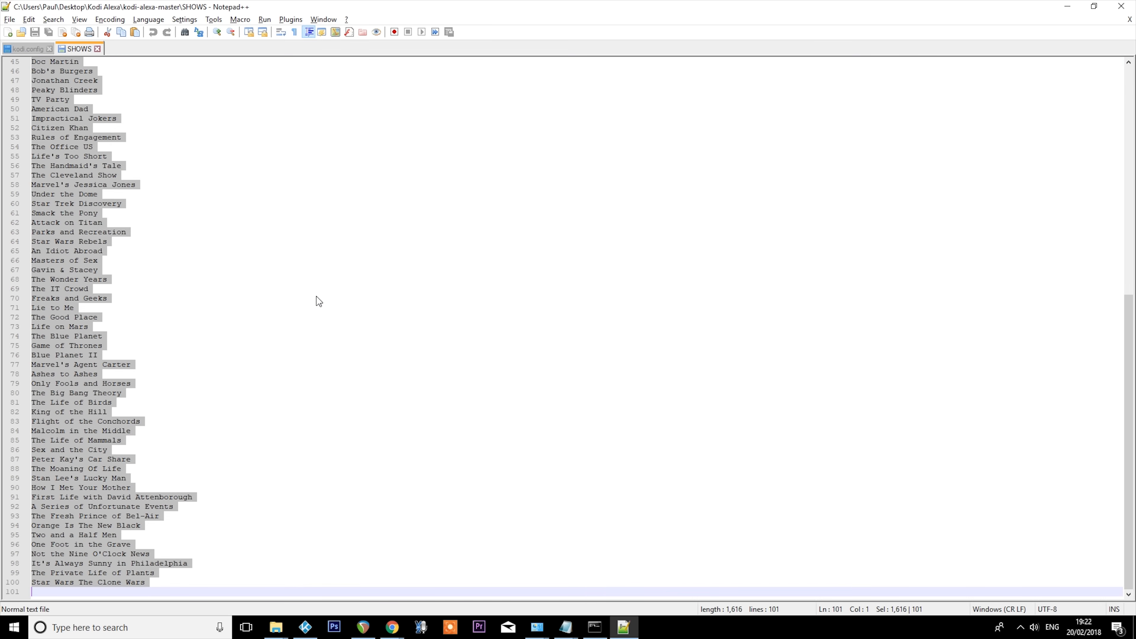
- Return to Chrome, paste the show titles as the values of the SHOWS slot type and add it
key(alt+Tab)
key(alt+Tab)
key(alt+Tab)
key(alt+Tab)
key(alt+Tab)
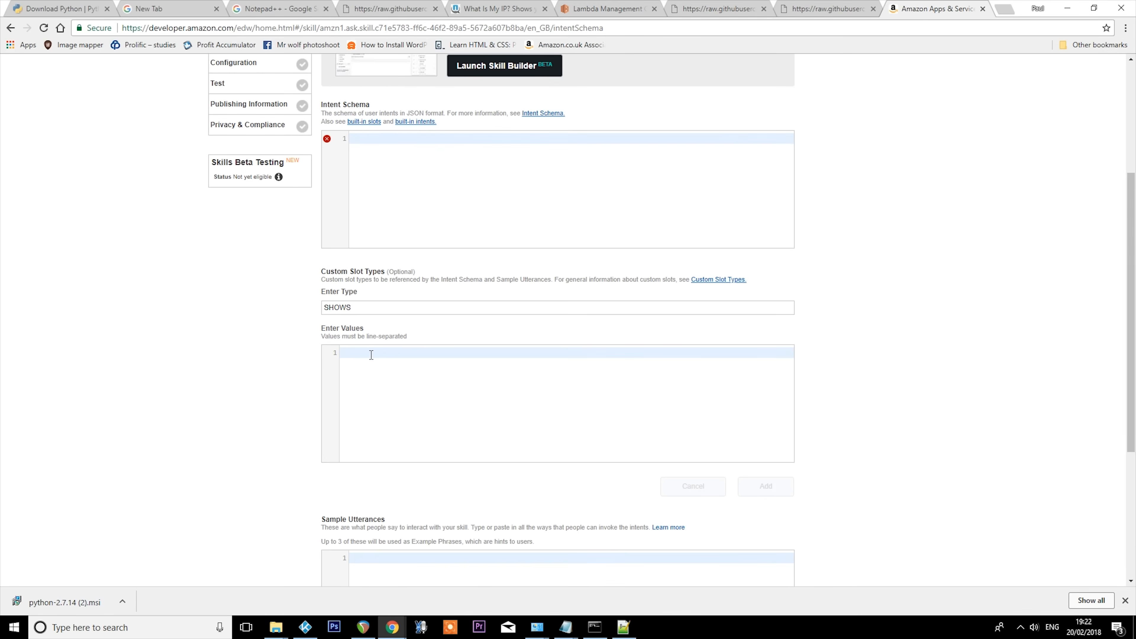
click(371, 354)
key(ctrl+v)
click(760, 485)
- Start another custom slot type and enter MOVIES as its type
scroll(430, 260, up, 3)
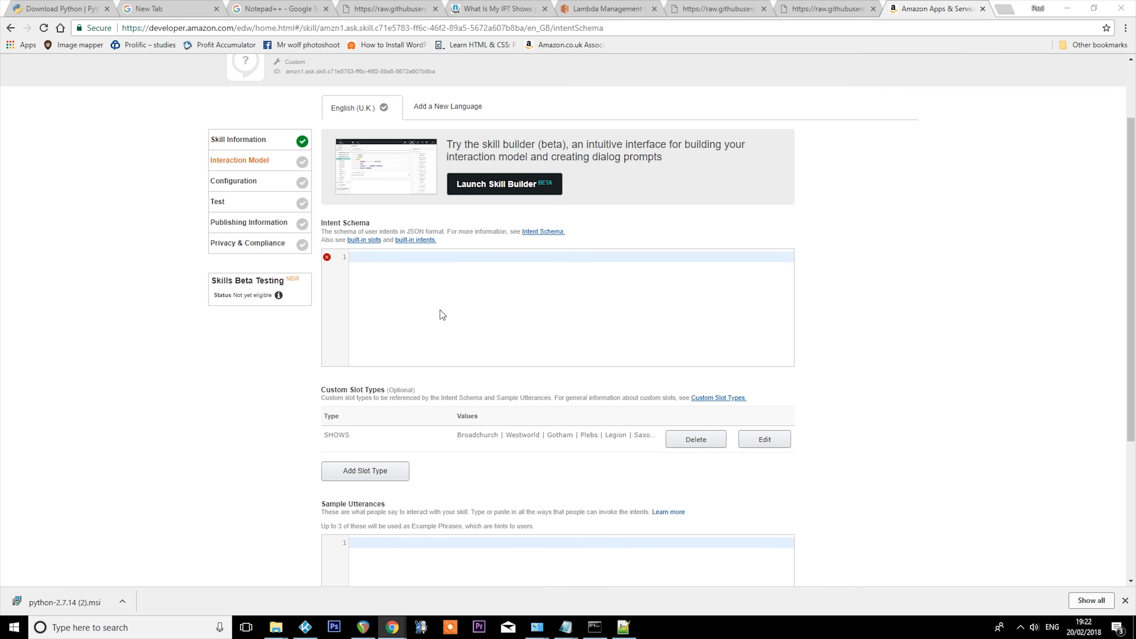
scroll(483, 463, down, 3)
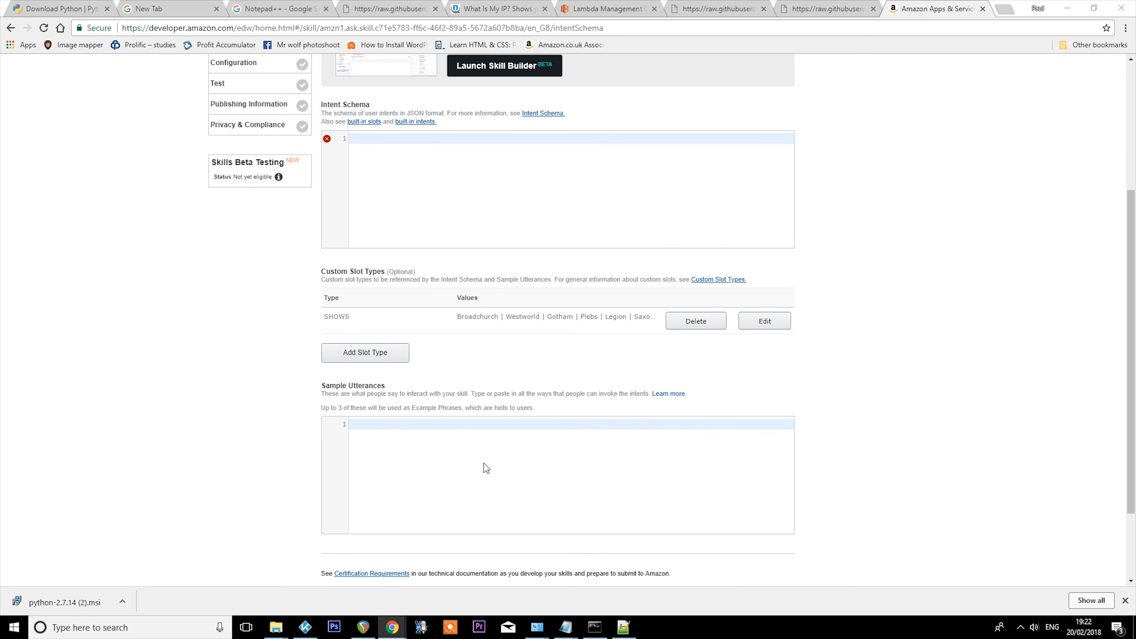
click(400, 294)
click(432, 303)
text(SHOWS)
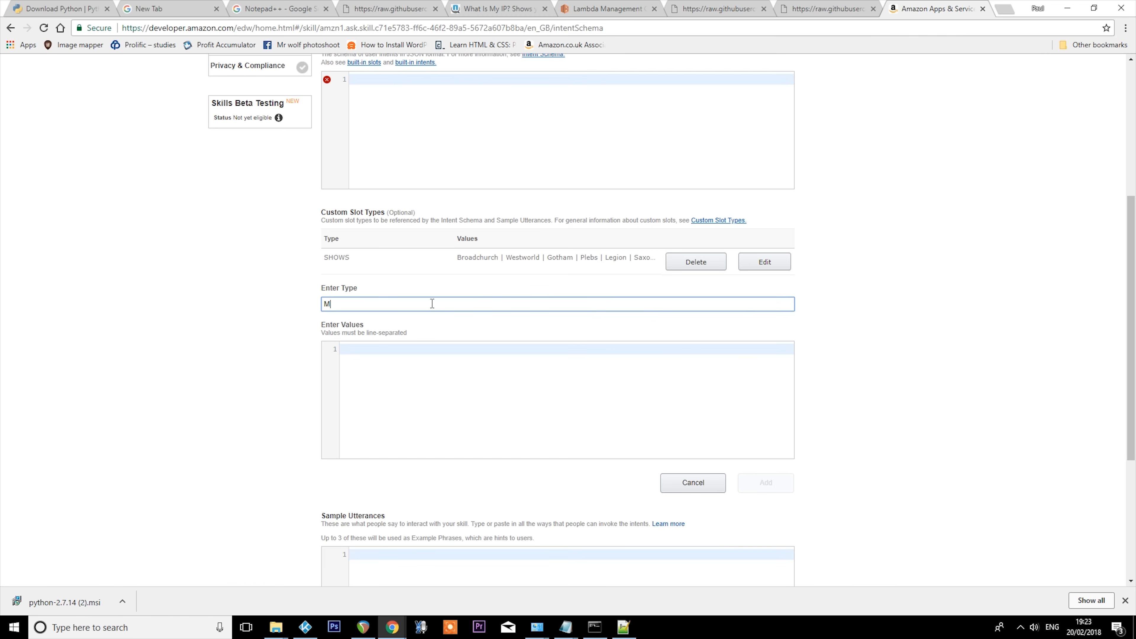
- Open the MOVIES file from the kodi-alexa-master folder in Notepad++ and copy its entire list of titles
key(alt+Tab)
right_click(137, 313)
click(221, 350)
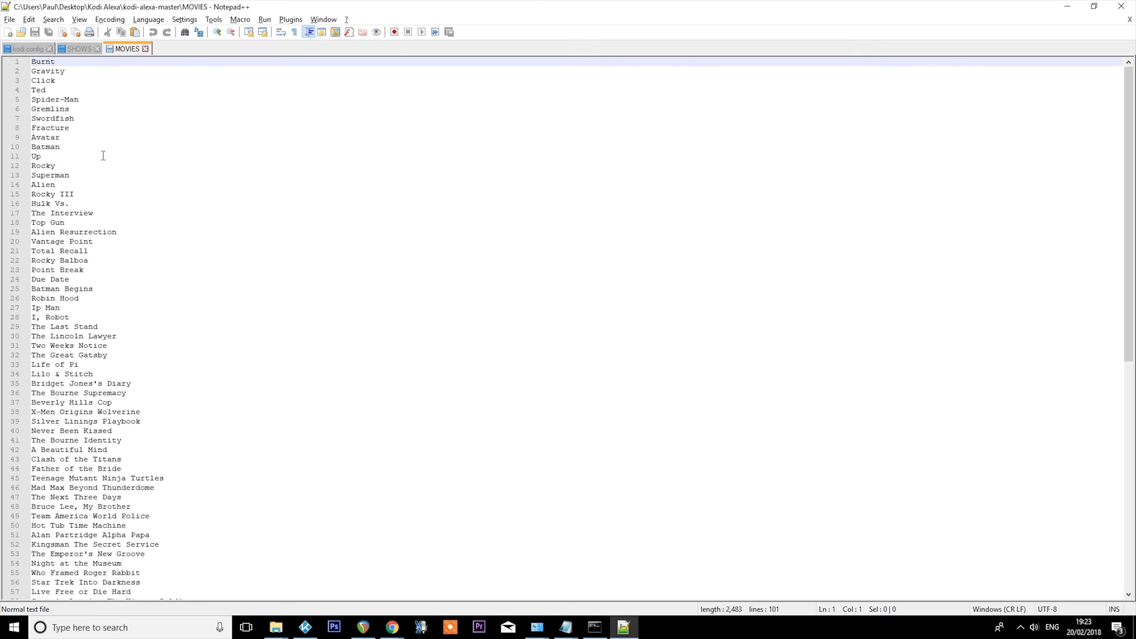
key(ctrl+a)
drag(337, 636, 384, 634)
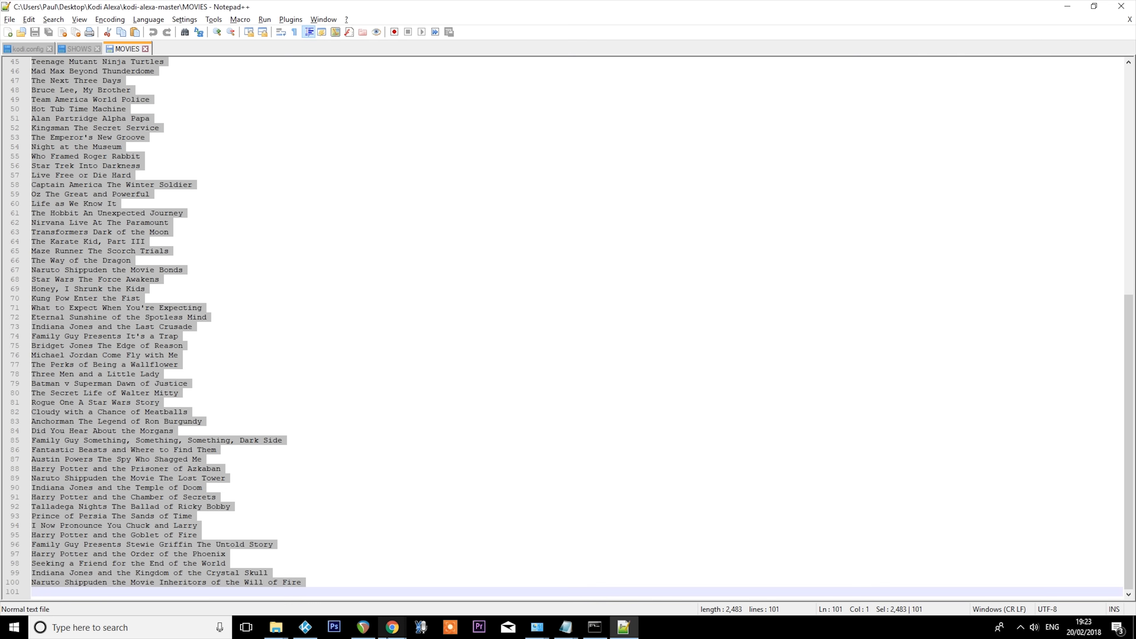
key(ctrl+c)
- Return to Chrome, paste the movie titles as the values of the MOVIES slot type and add it
click(393, 628)
click(357, 344)
key(ctrl+v)
click(765, 481)
- Start a further custom slot type and enter MOVIEGENRES as its type
click(389, 331)
text(MOVIE GENRES)
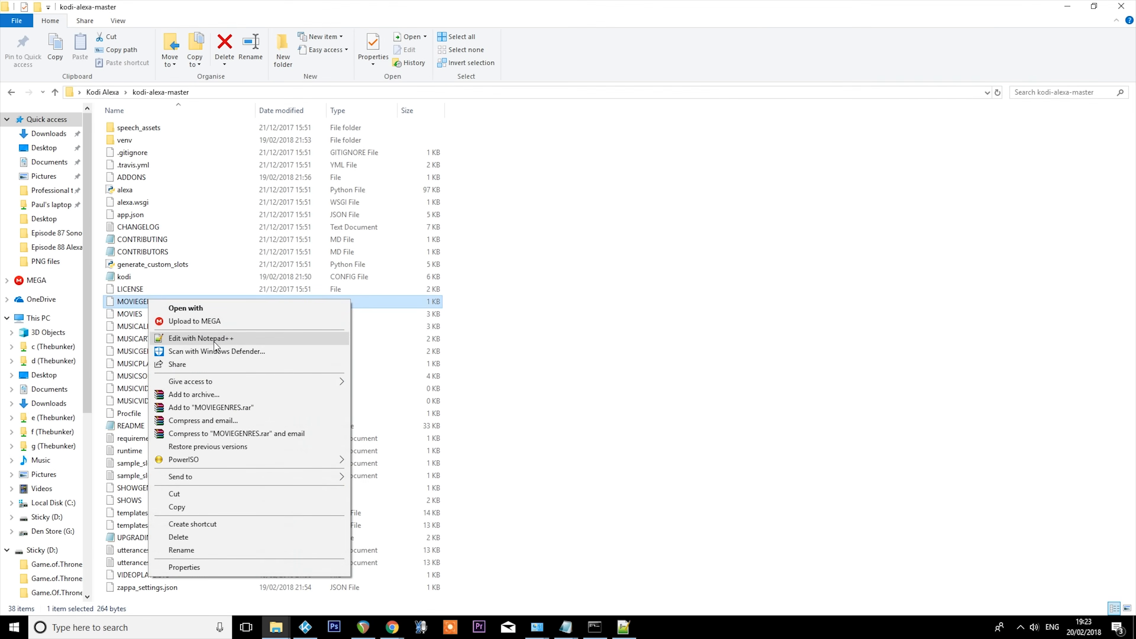
- Copy the whole genre list from the MOVIEGENRES file in Notepad++, then paste it in Chrome as the MOVIEGENRES values and add the slot type
click(312, 340)
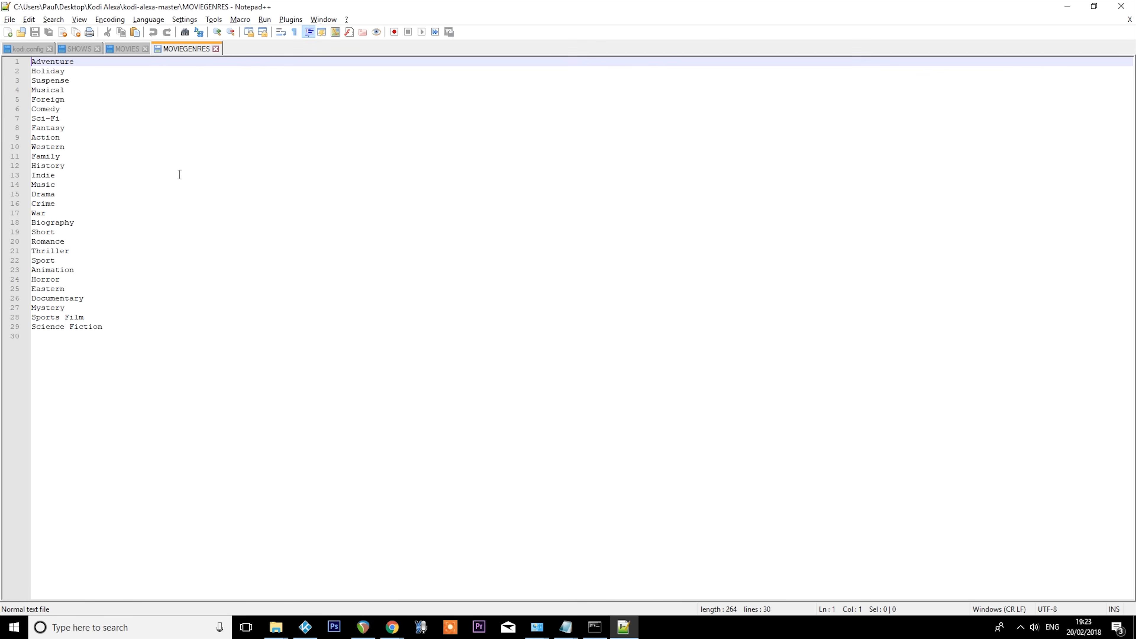
key(ctrl+a)
key(alt+Tab)
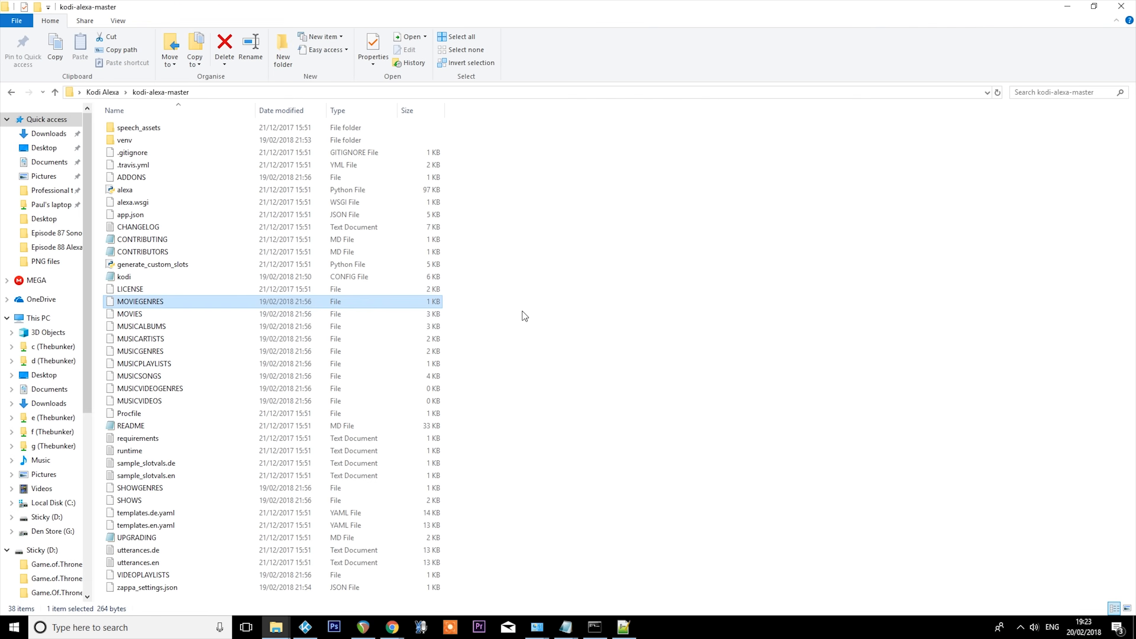
key(alt+Tab)
key(Tab)
key(ctrl+v)
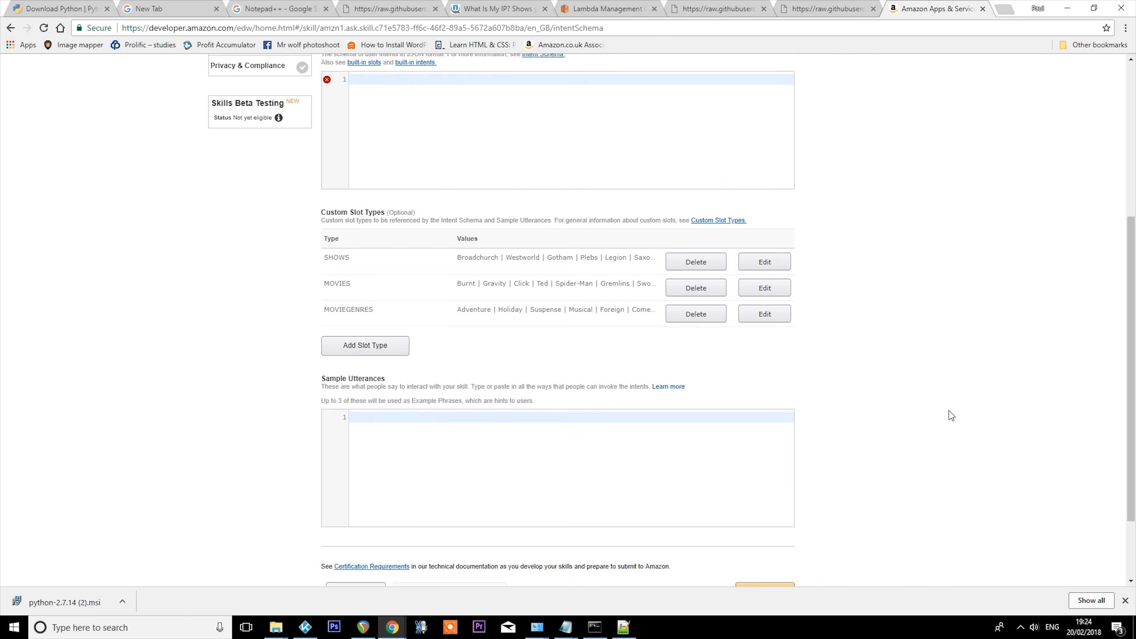
- Add custom slot types MUSICARTISTS, MUSICALBUMS and MUSICSONGS, using the contents of their matching kodi-alexa-master files as values
click(387, 351)
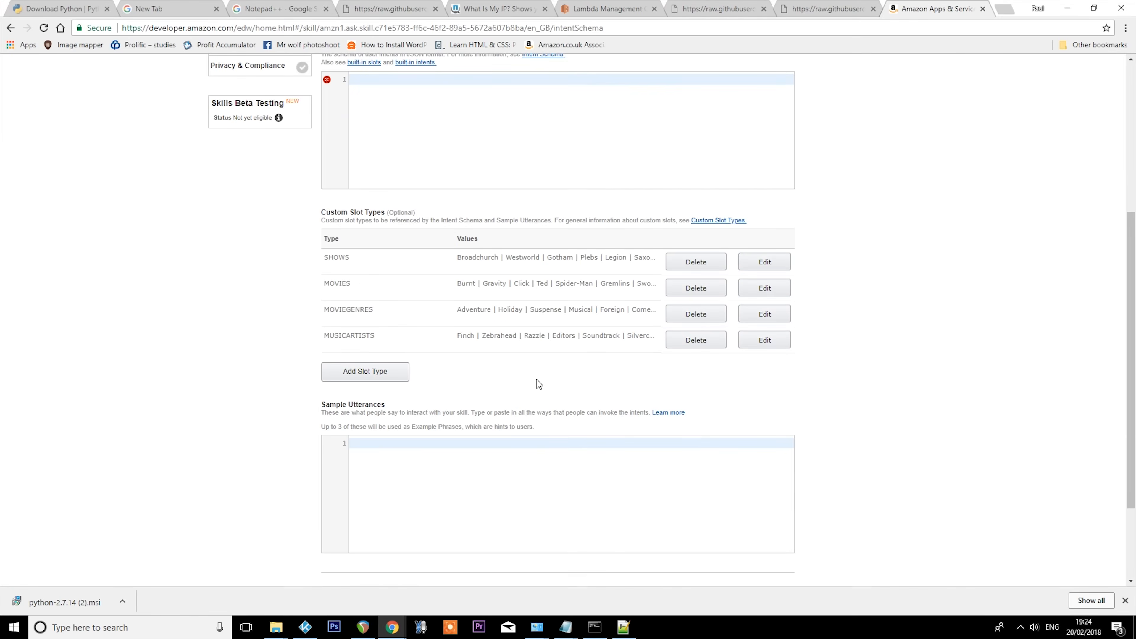
click(394, 377)
text(MUSICALBUMS)
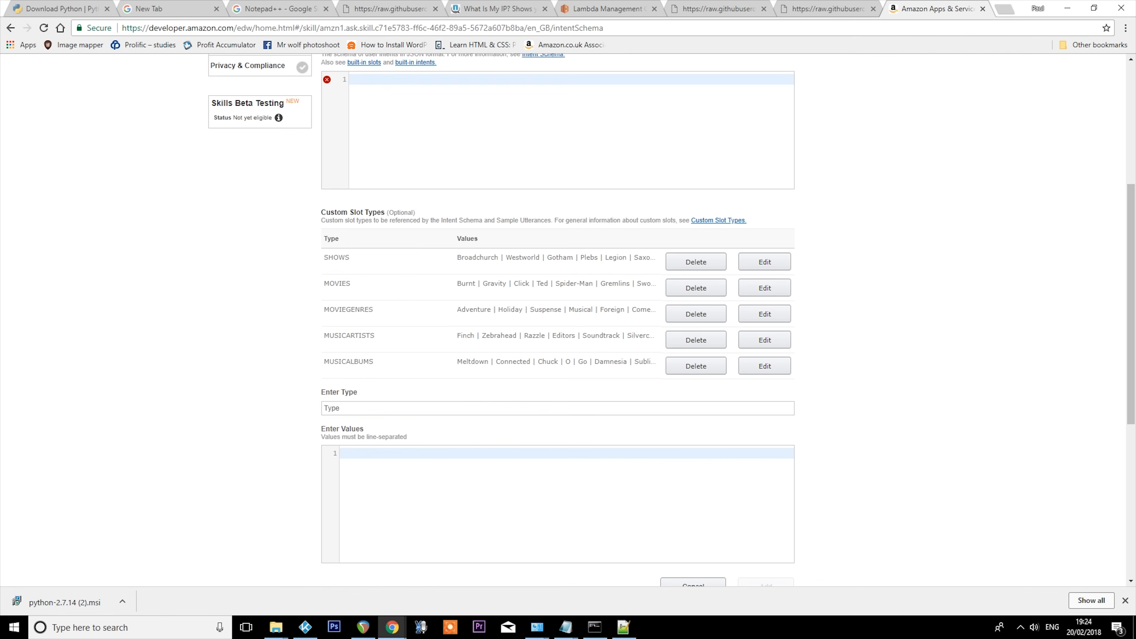
text(MUSICSONGS)
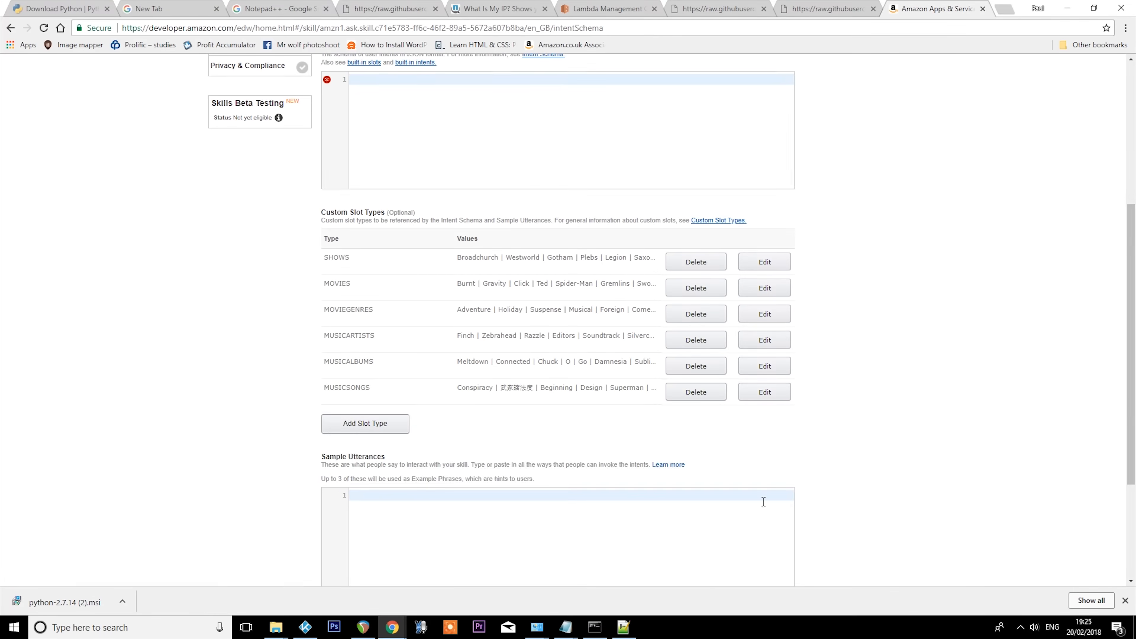
- Add custom slot types MUSICPLAYLISTS and VIDEOPLAYLISTS with the values of their files, and ADDONS with its list of add-ons
click(380, 423)
text(MUSICPLAYLISTS)
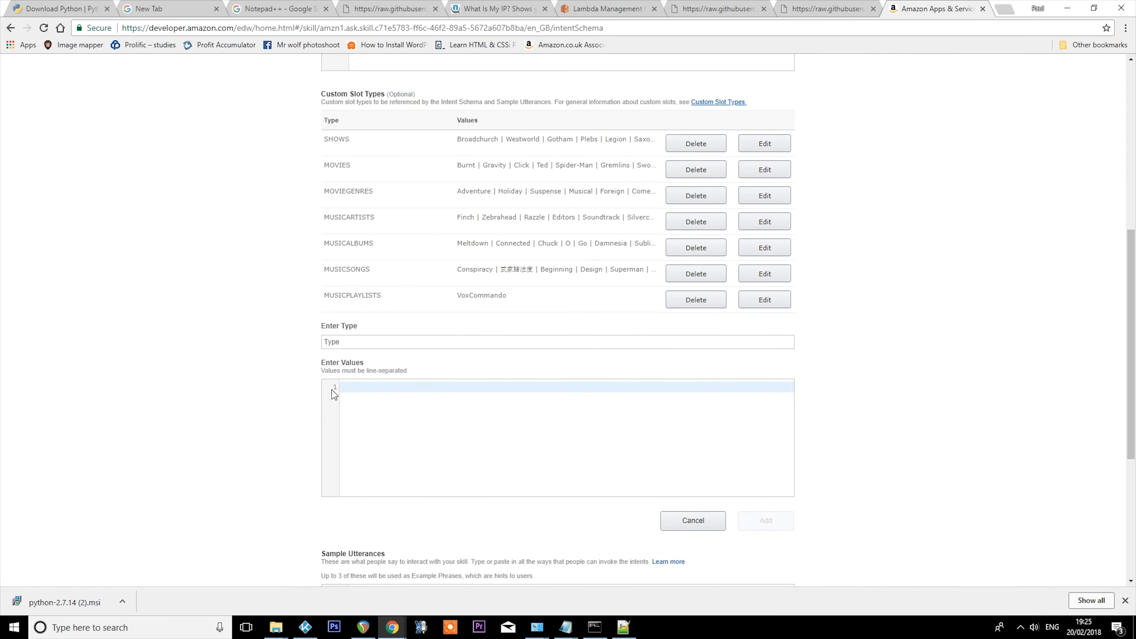
text(VIDEOPLAYLISTS)
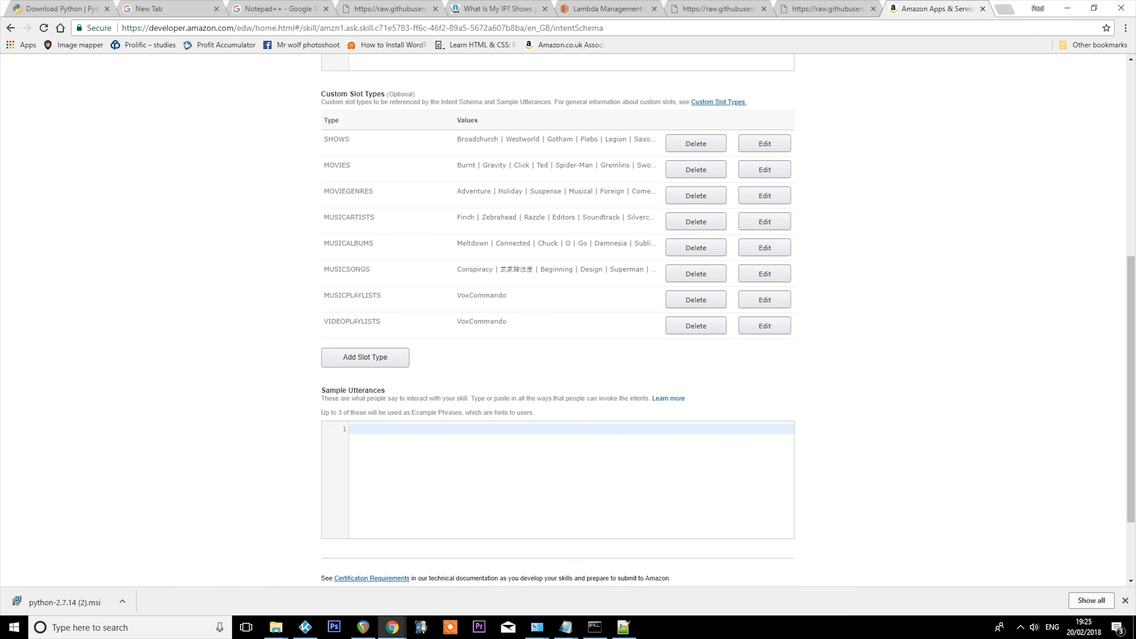
click(358, 357)
text(ADDONS)
- Enter SHOWGENRES as the type of a further custom slot type and go to the kodi-alexa-master folder in File Explorer
text(SHOWGENRES)
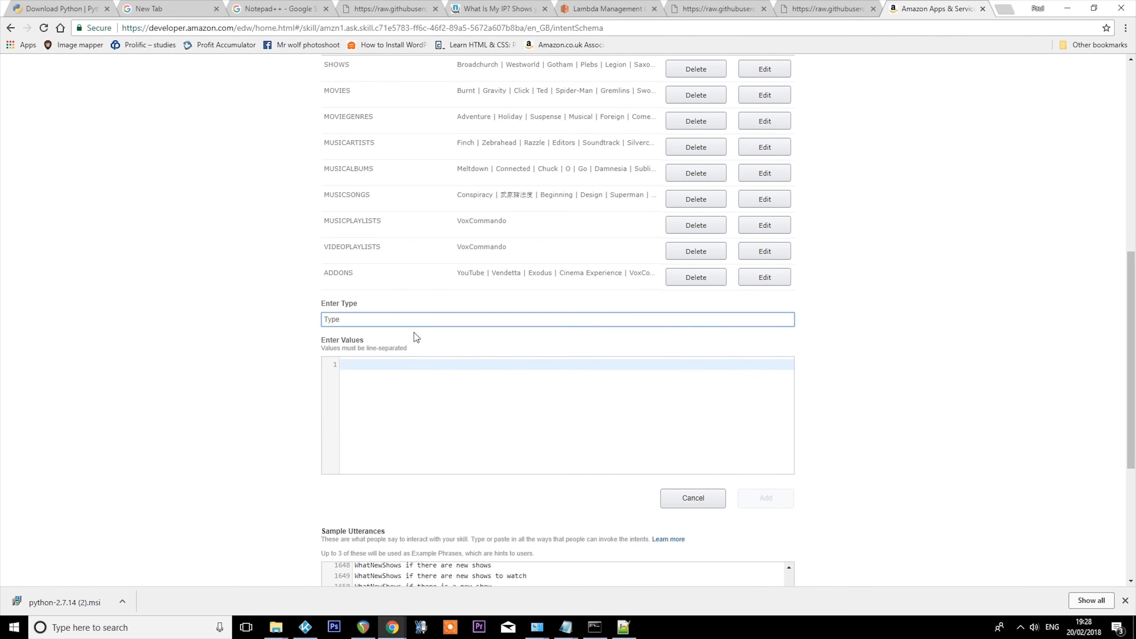
click(404, 364)
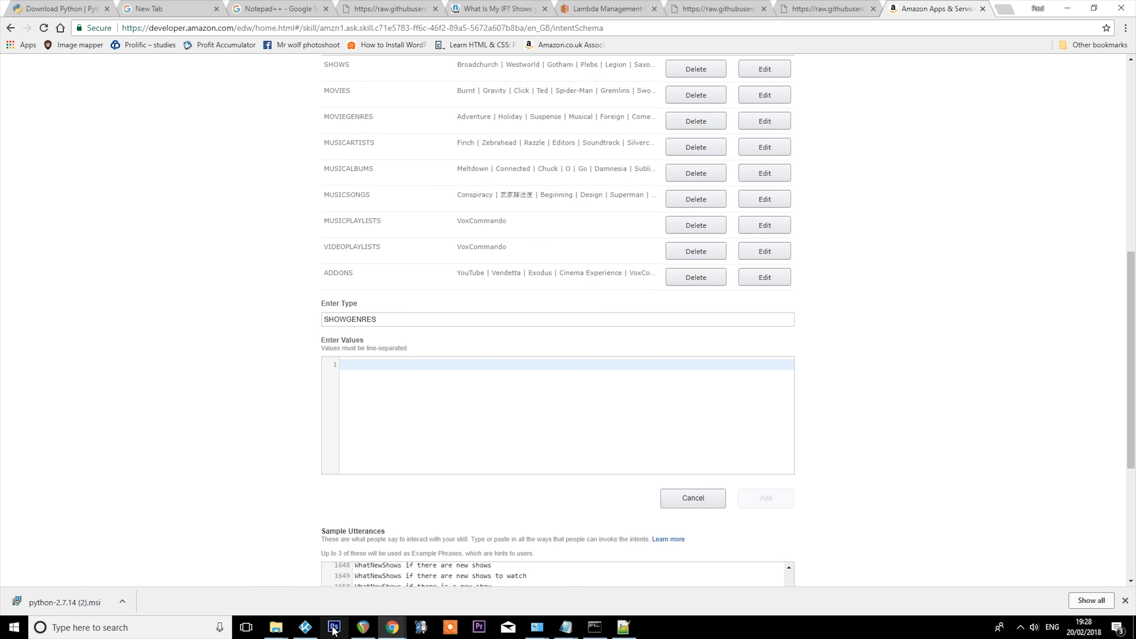
mouse_move(276, 626)
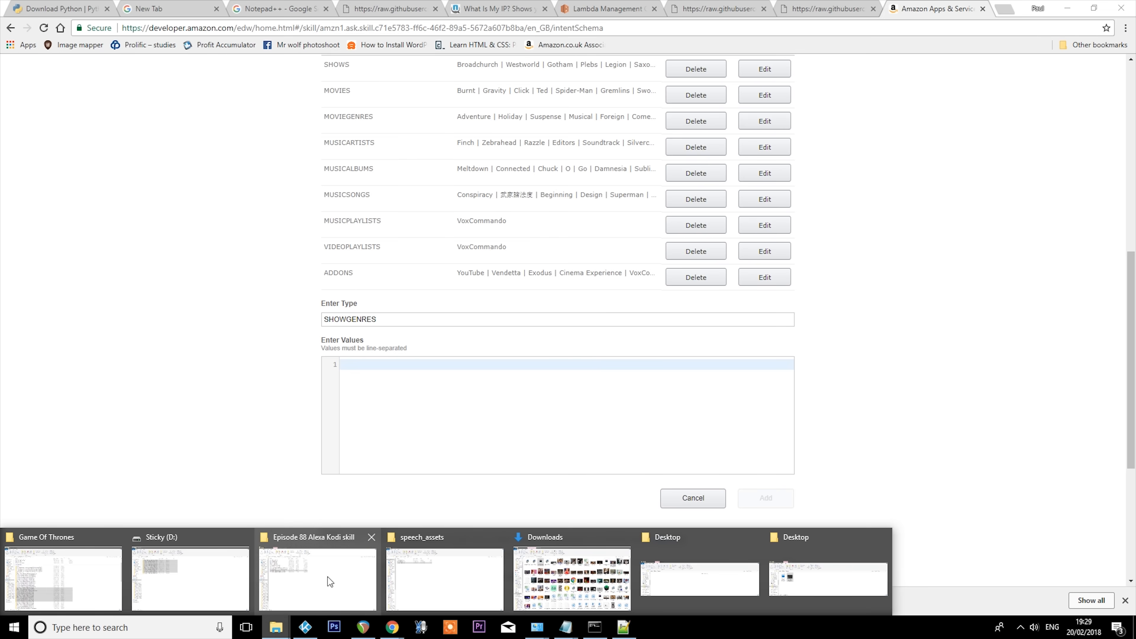
click(449, 577)
click(164, 93)
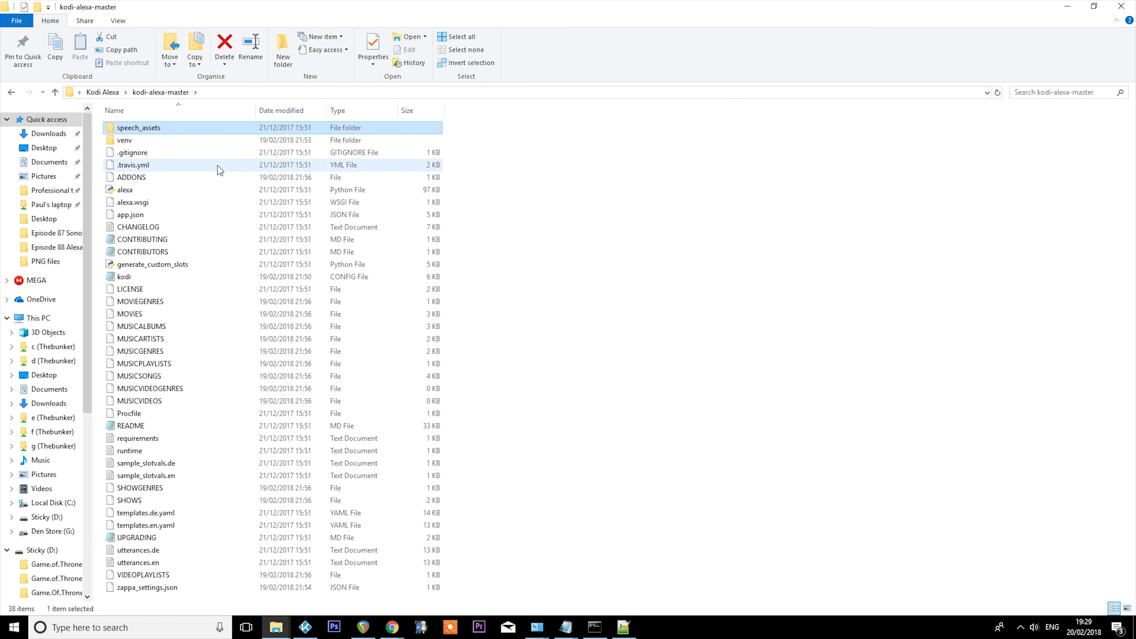
click(145, 178)
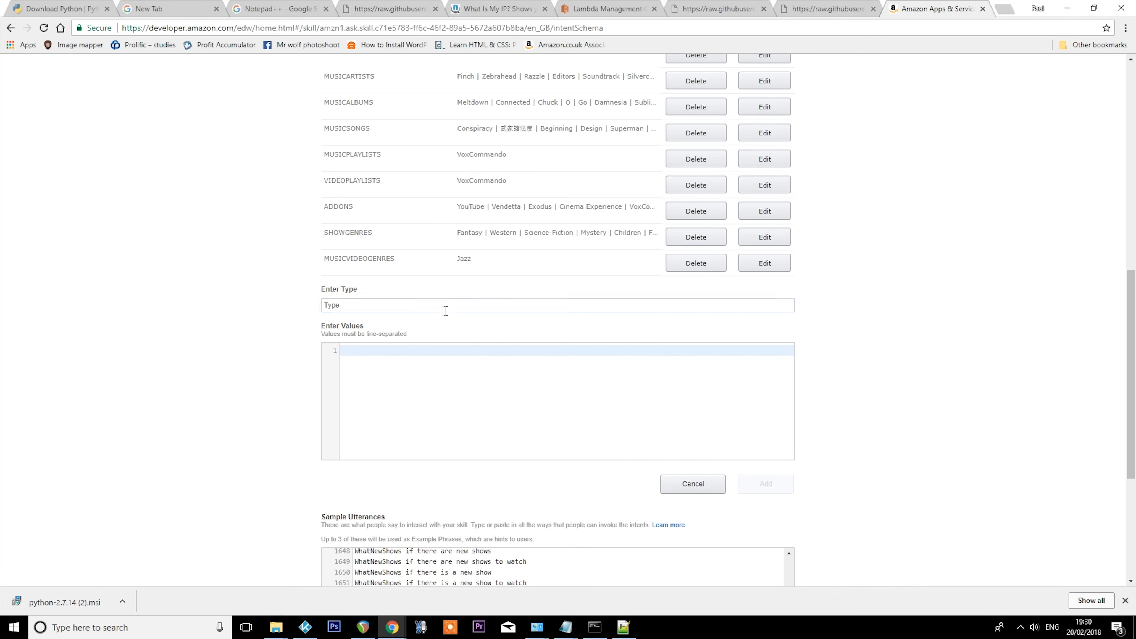
- Enter MUSICGENRES as the type of another custom slot type and go to its values
click(440, 305)
text(MUSICGENRRE)
key(BackSpace)
key(BackSpace)
text(ES)
click(500, 358)
- Paste the music genre list as the MUSICGENRES values, replacing the wrongly pasted Jazz entry, and add the slot type
key(alt+Tab)
double_click(213, 145)
key(alt+Tab)
key(ctrl+v)
drag(346, 351, 368, 356)
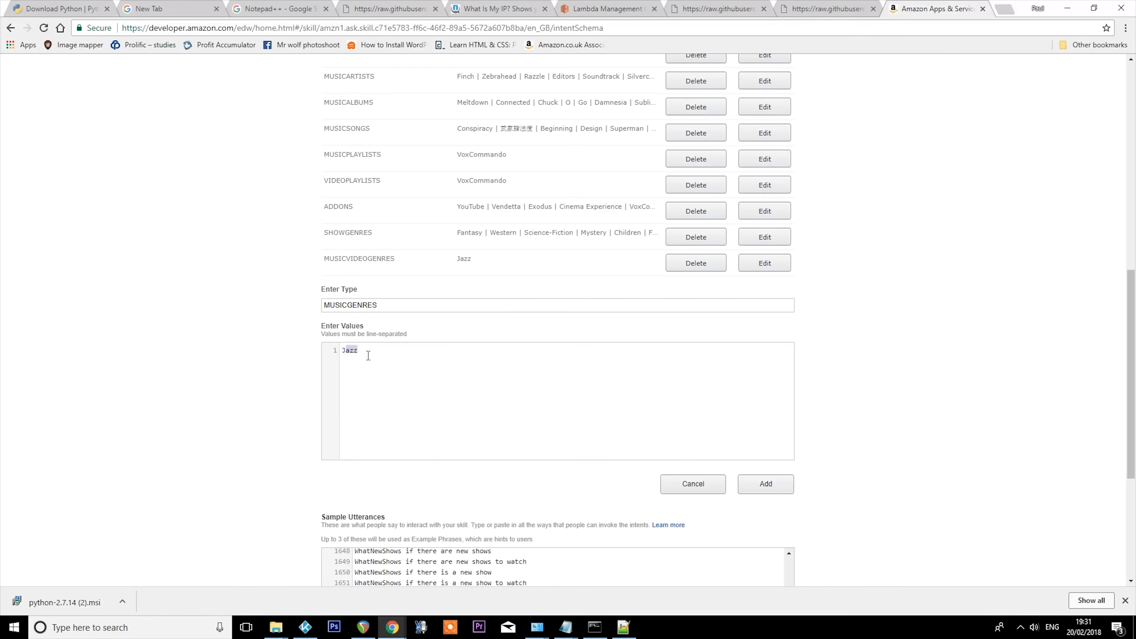
key(ctrl+v)
click(765, 484)
scroll(765, 483, down, 5)
click(765, 481)
- Start a custom slot type named MUSICVIDEOS and locate the MUSICVIDEOS file in the kodi-alexa-master folder
click(368, 235)
text(MUSICVIDEOS)
key(alt+Tab)
right_click(145, 401)
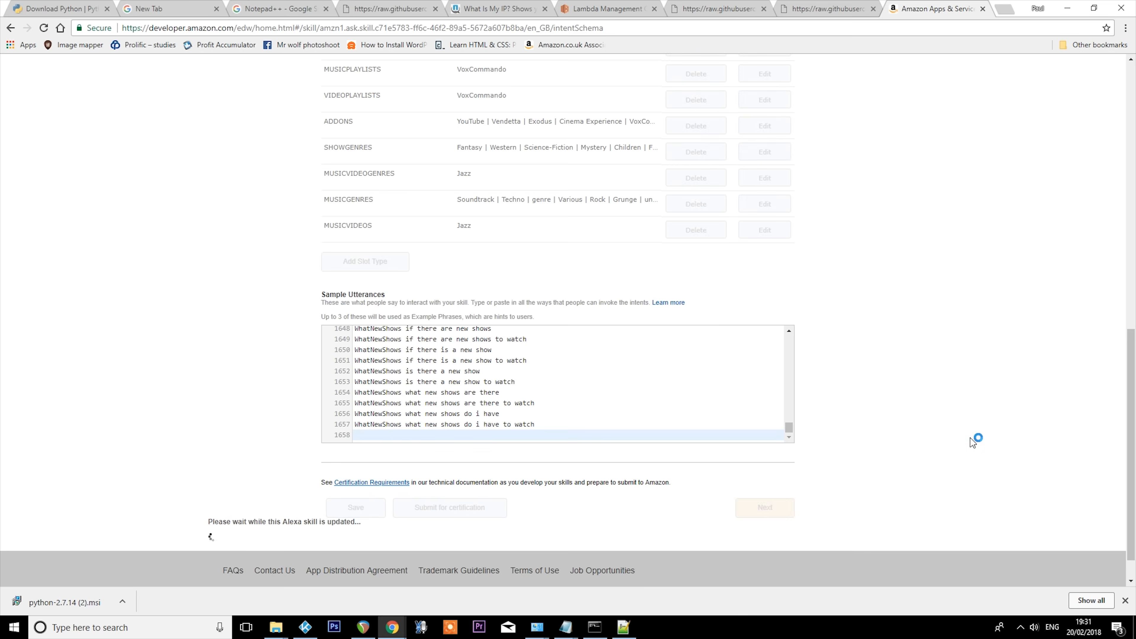
- Enter MUSICVIDEOGENRES as a custom slot type and open the matching file from the kodi-alexa-master folder in Notepad++
scroll(903, 349, up, 4)
click(363, 409)
text(MUSICVIDEO)
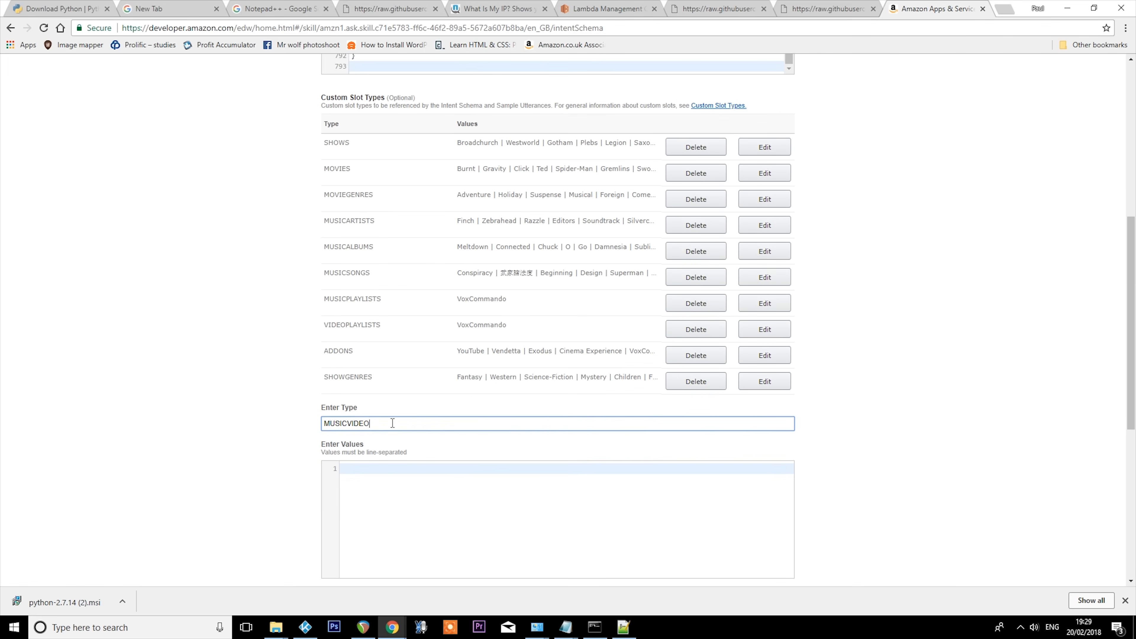
text(GENRES)
key(alt+Tab)
right_click(144, 389)
click(187, 179)
- Return to Chrome and enter Jazz as the only value of the MUSICVIDEOGENRES slot type
key(alt+Tab)
click(410, 481)
text(Jazz)
scroll(410, 481, down, 1)
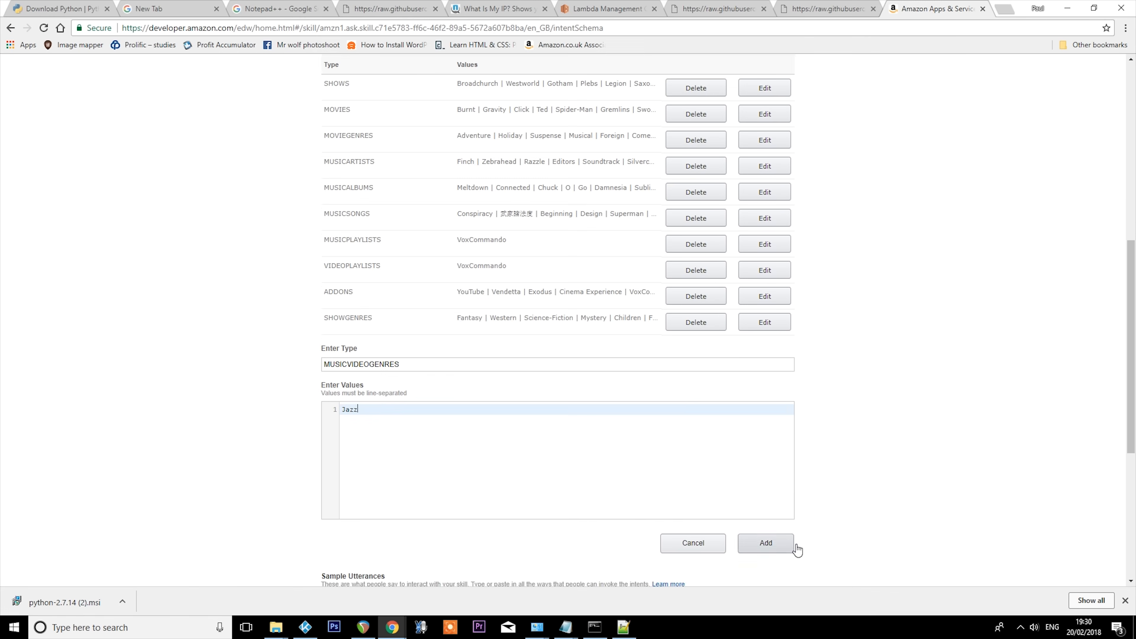
- Switch to File Explorer, open the speech_assets folder inside kodi-alexa-master and open IntentSchema.json in Notepad++
key(alt+Tab)
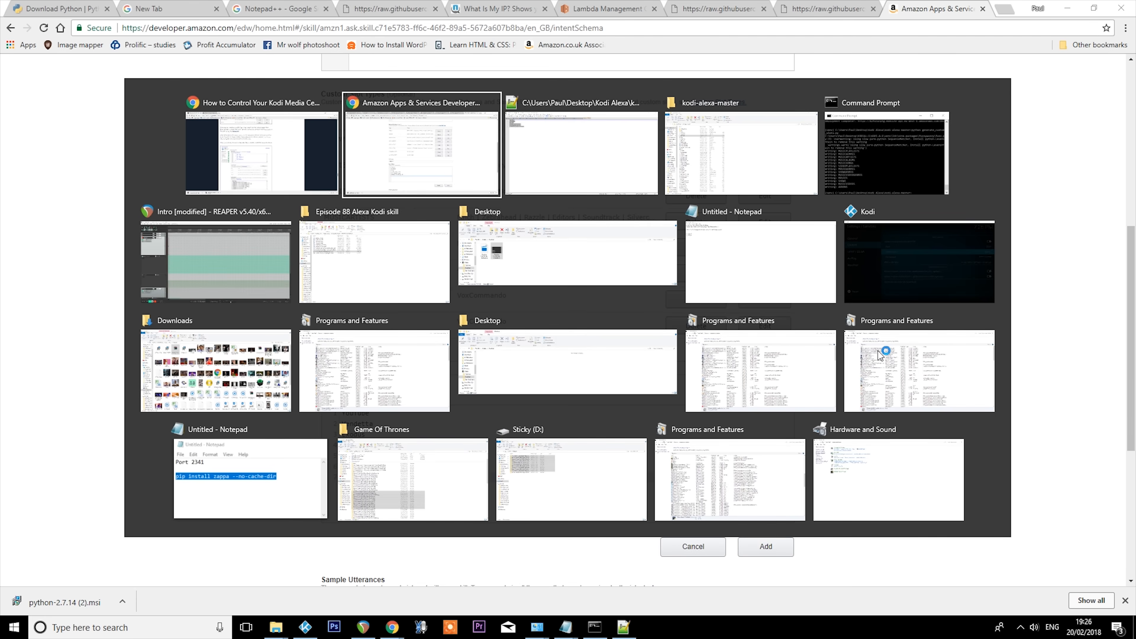
key(alt+Tab)
key(alt+Tab)
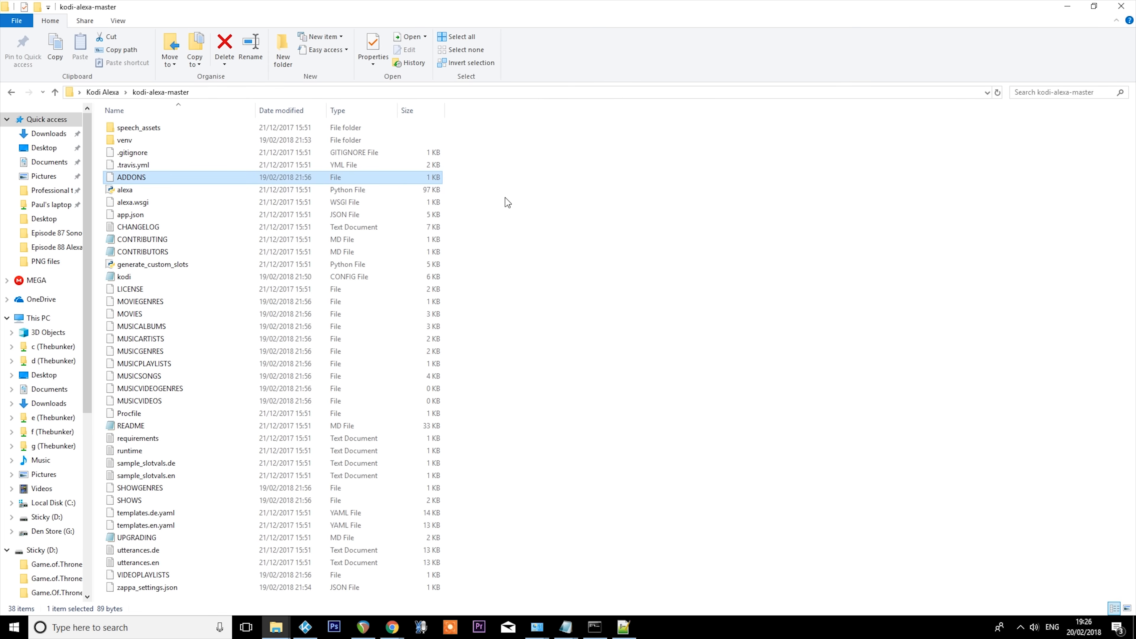
click(182, 122)
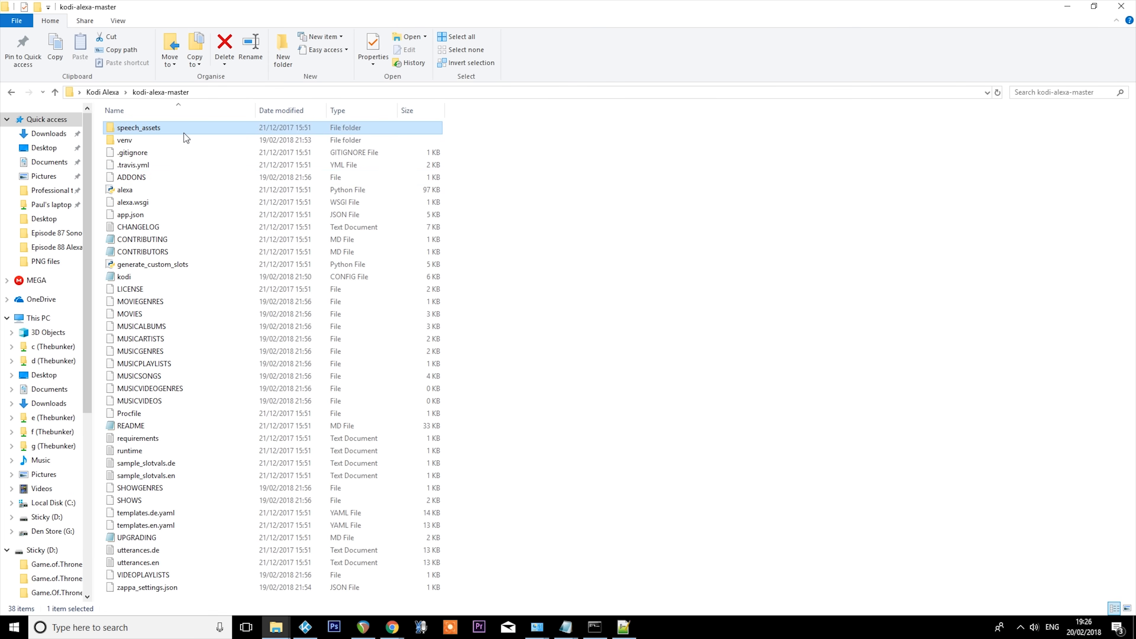
double_click(183, 129)
right_click(144, 126)
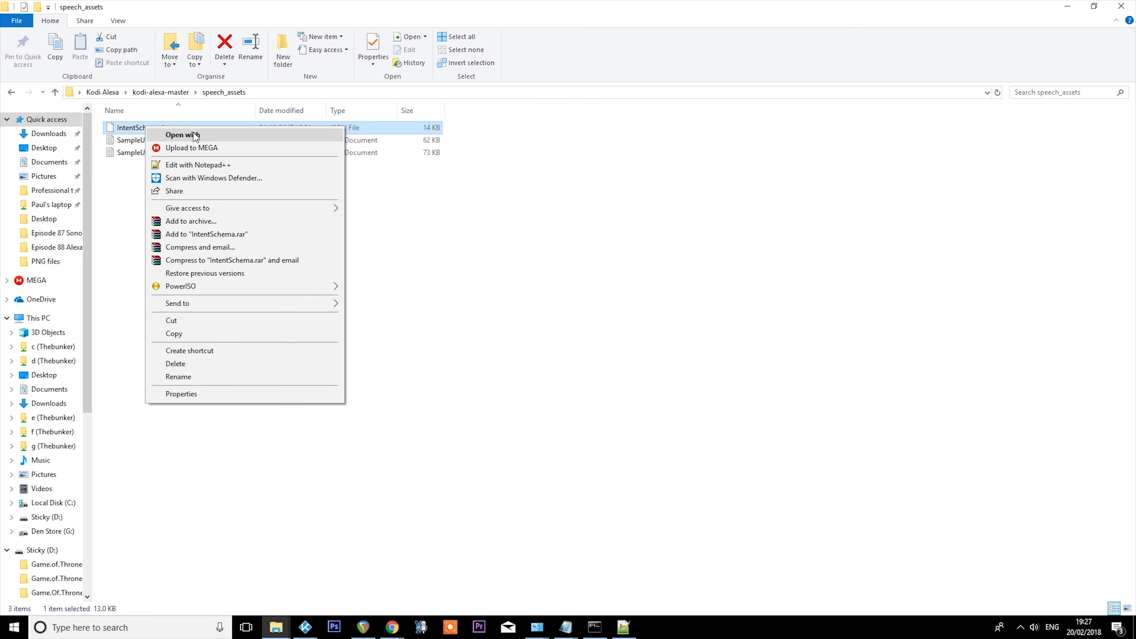
click(205, 166)
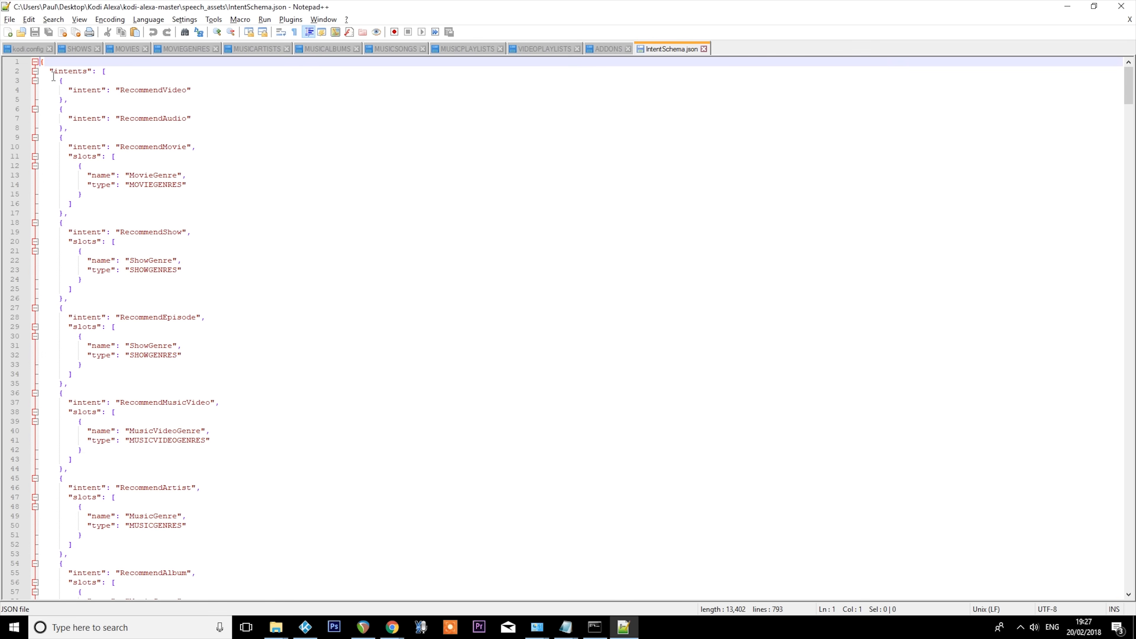
- Copy the entire contents of IntentSchema.json and paste them as the skill's Intent Schema in Chrome
drag(42, 62, 299, 296)
click(304, 300)
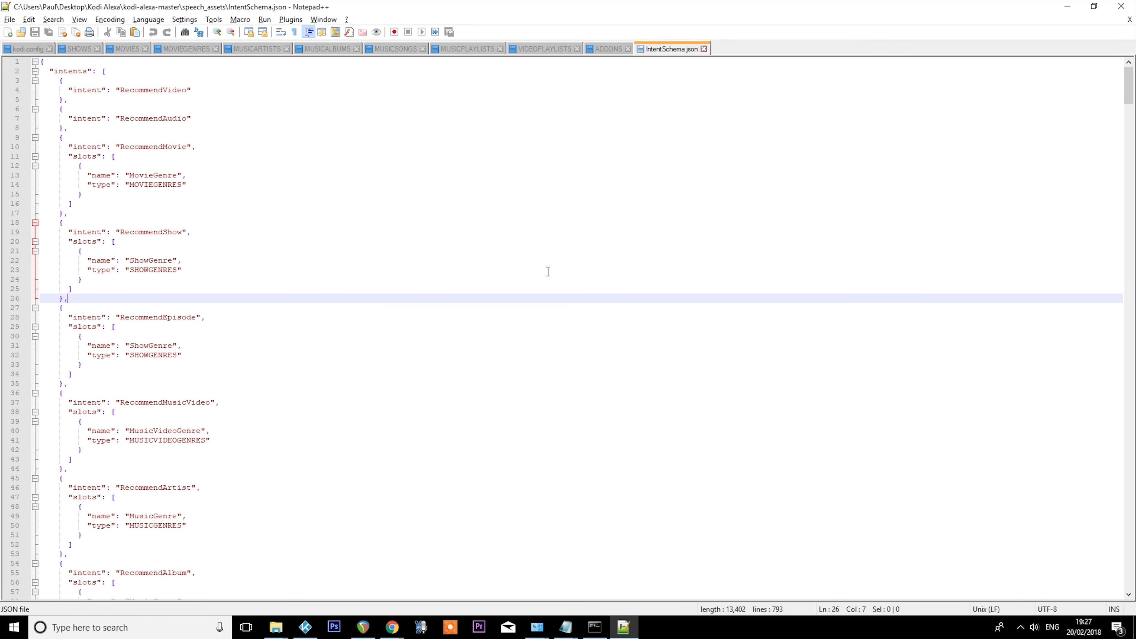
key(ctrl+a)
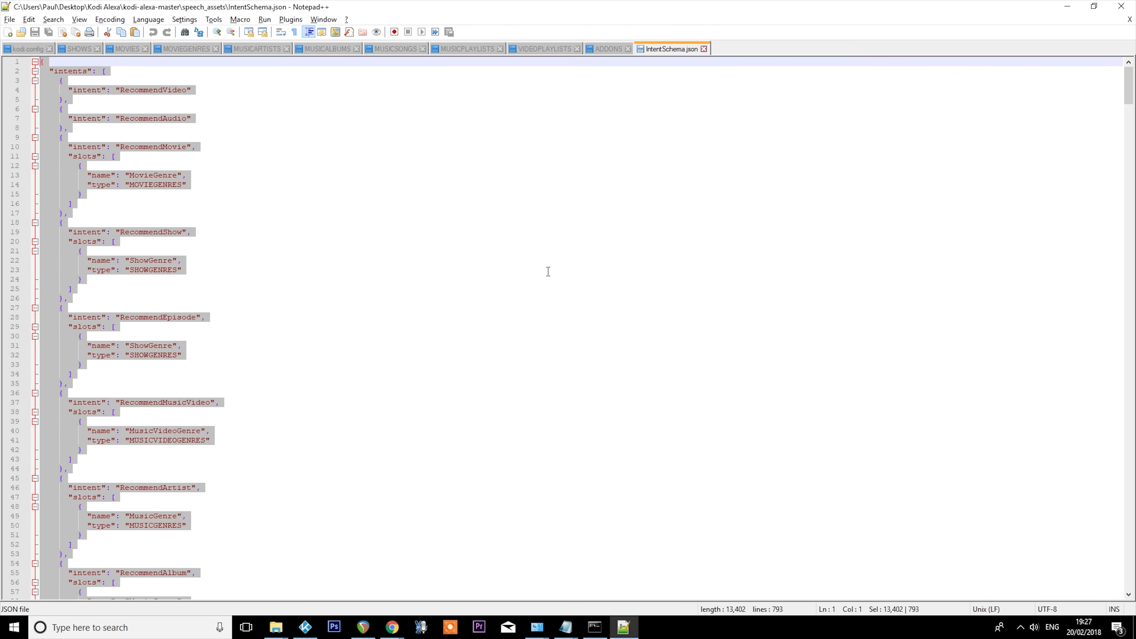
key(alt+Tab)
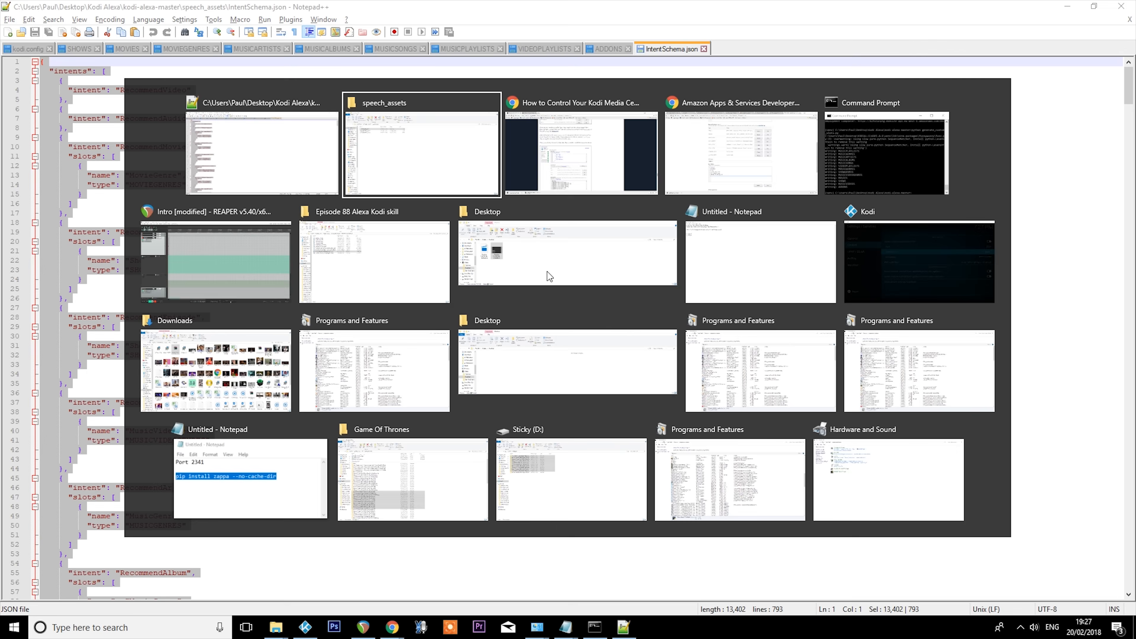
scroll(883, 233, up, 8)
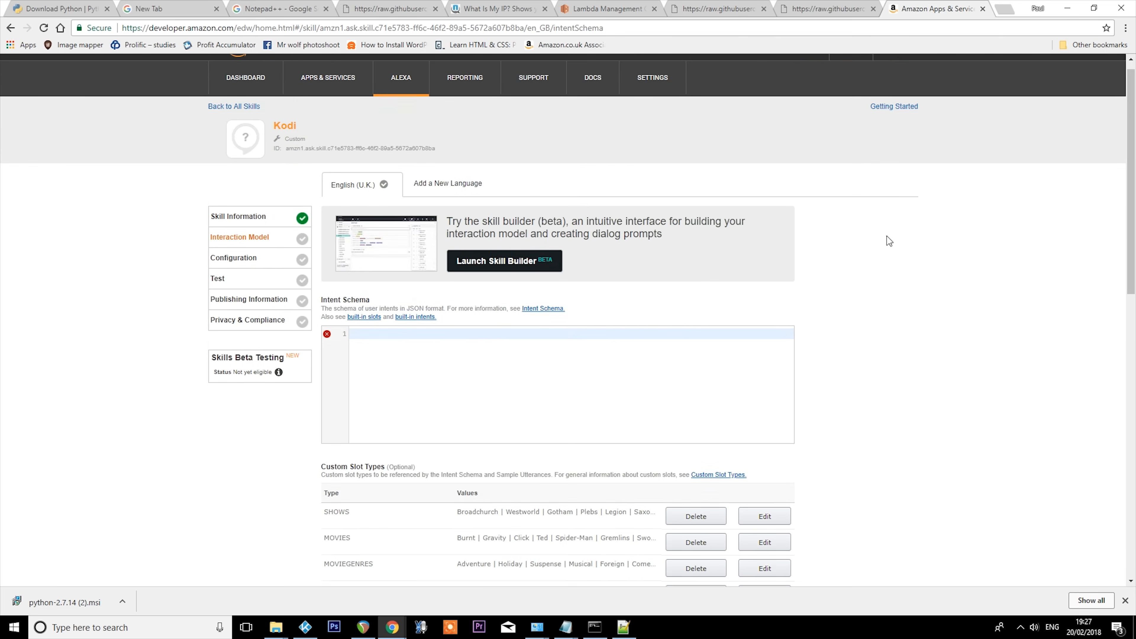
key(ctrl+v)
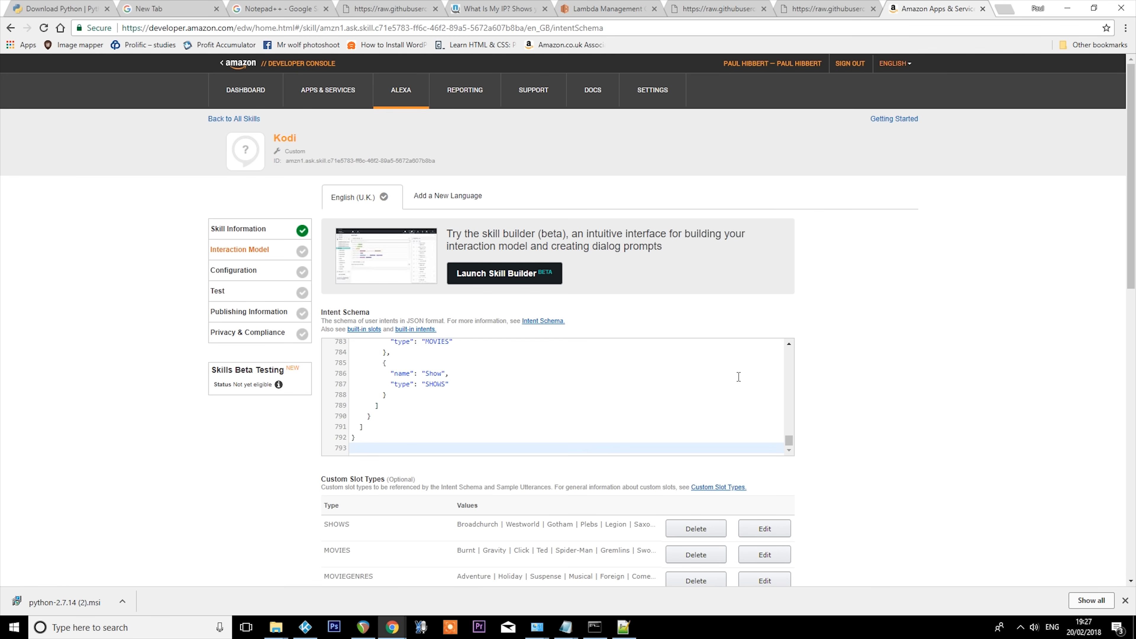
drag(788, 446, 857, 459)
- Go to the Sample Utterances section, then open the SampleUtterances.en file from the speech_assets folder in Notepad++
scroll(850, 326, down, 15)
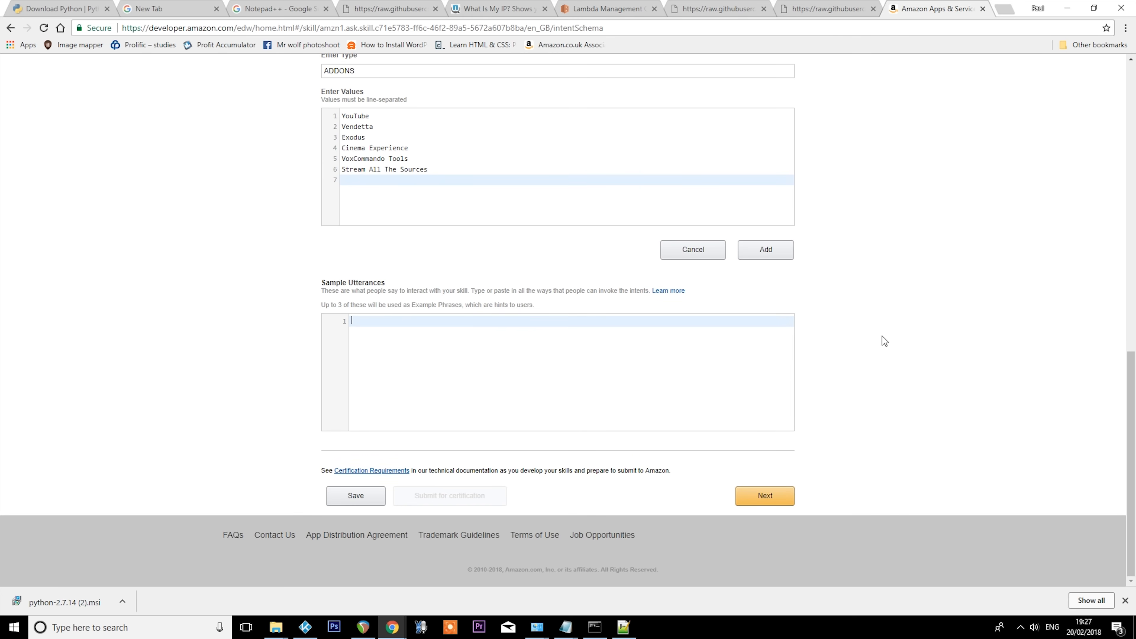
key(alt+Tab)
key(Tab)
key(Tab)
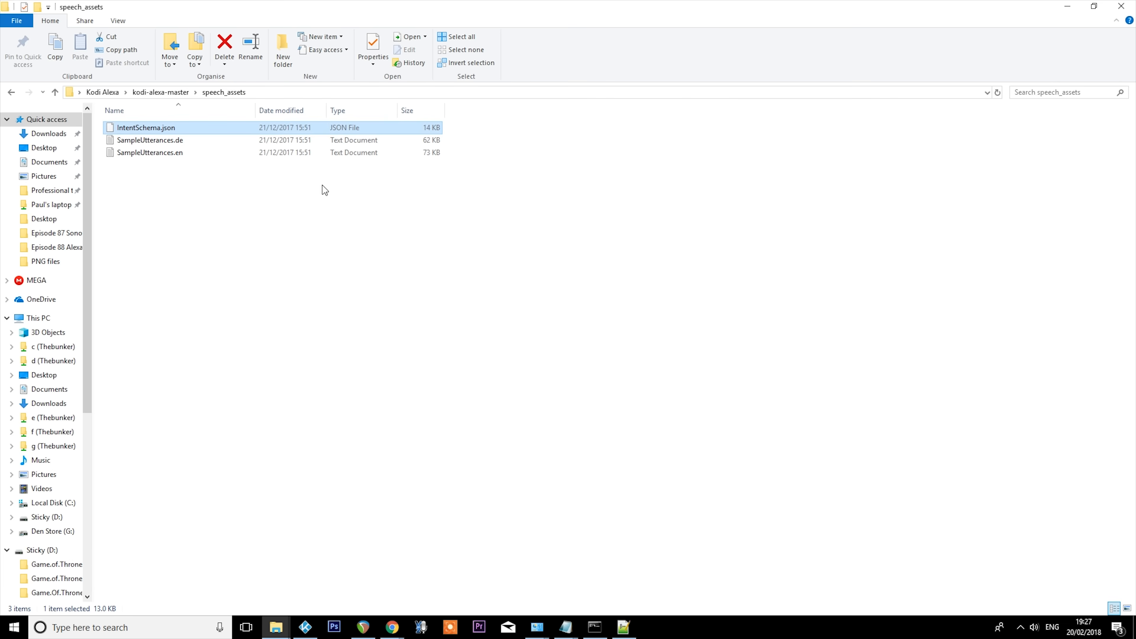
click(175, 154)
right_click(181, 159)
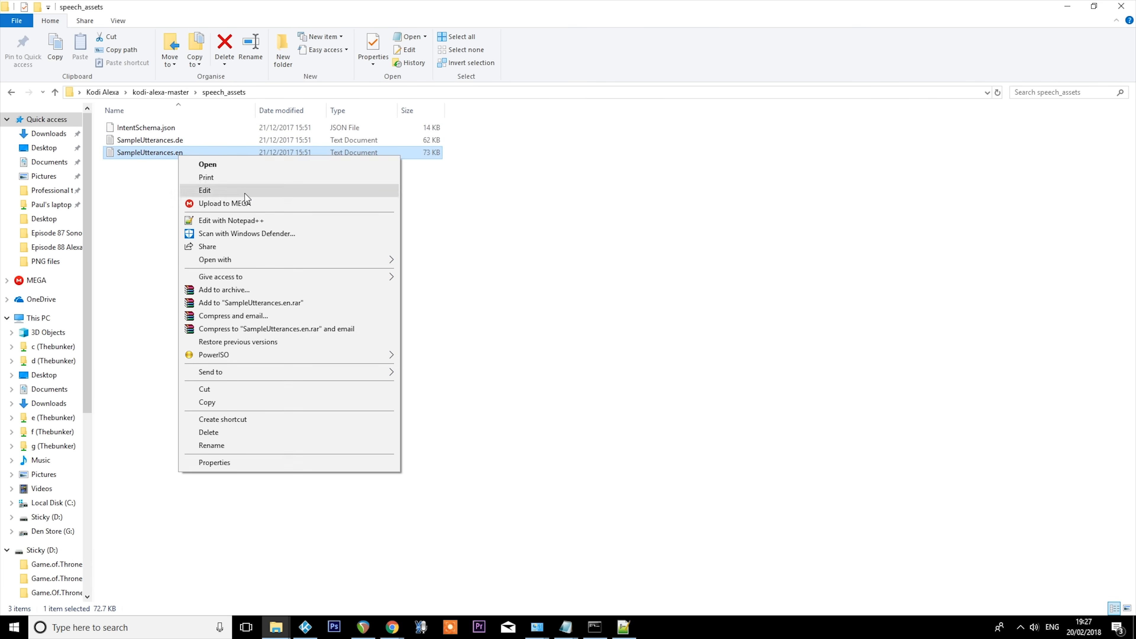
click(239, 221)
- Copy all the text of SampleUtterances.en and paste it as the skill's Sample Utterances in Chrome
click(127, 184)
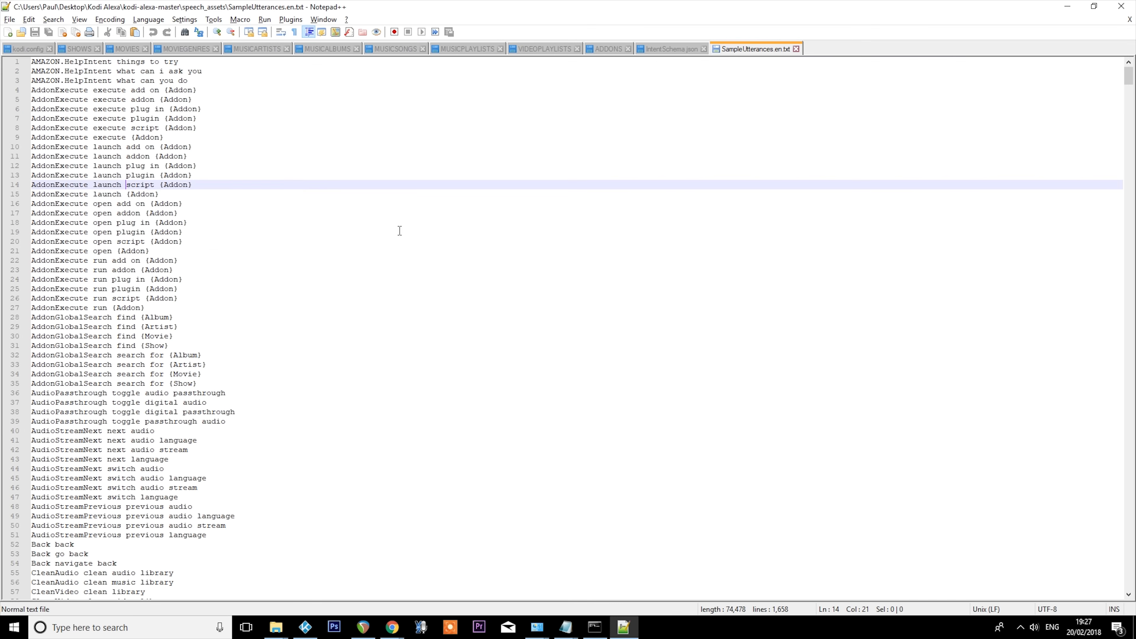
key(ctrl+a)
key(alt+Tab)
key(alt+Tab)
key(alt+Tab)
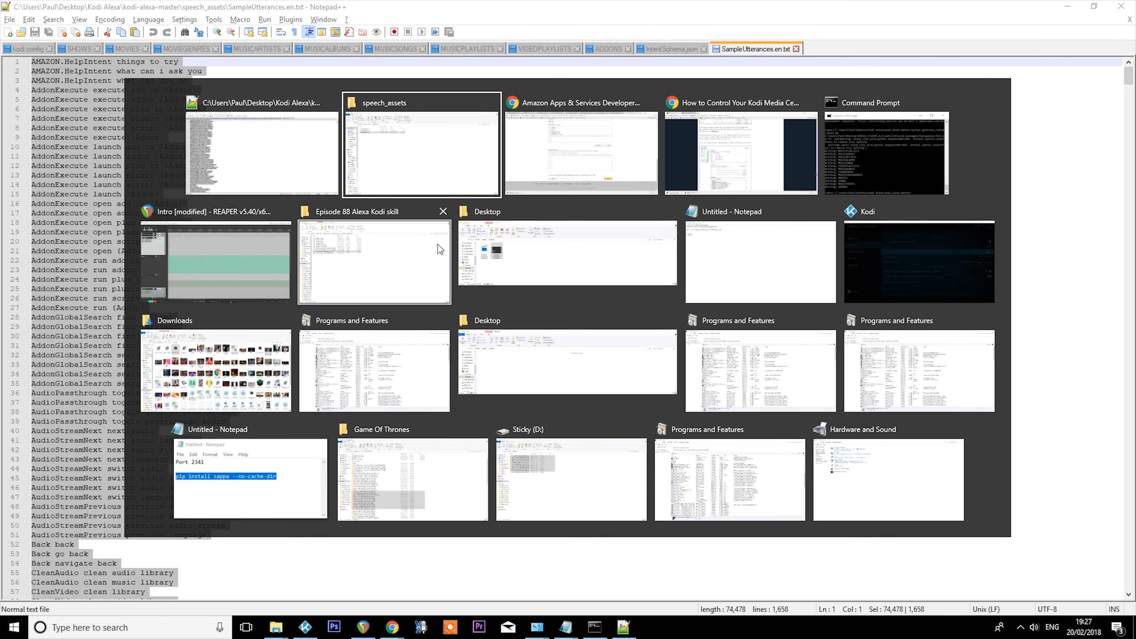
click(544, 134)
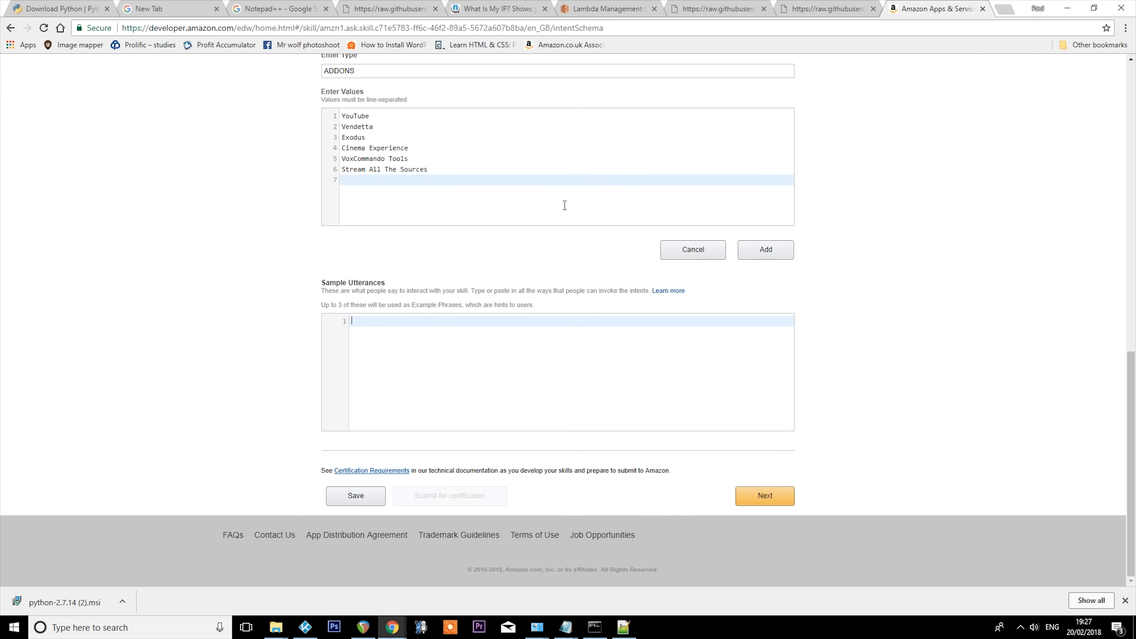
key(ctrl+v)
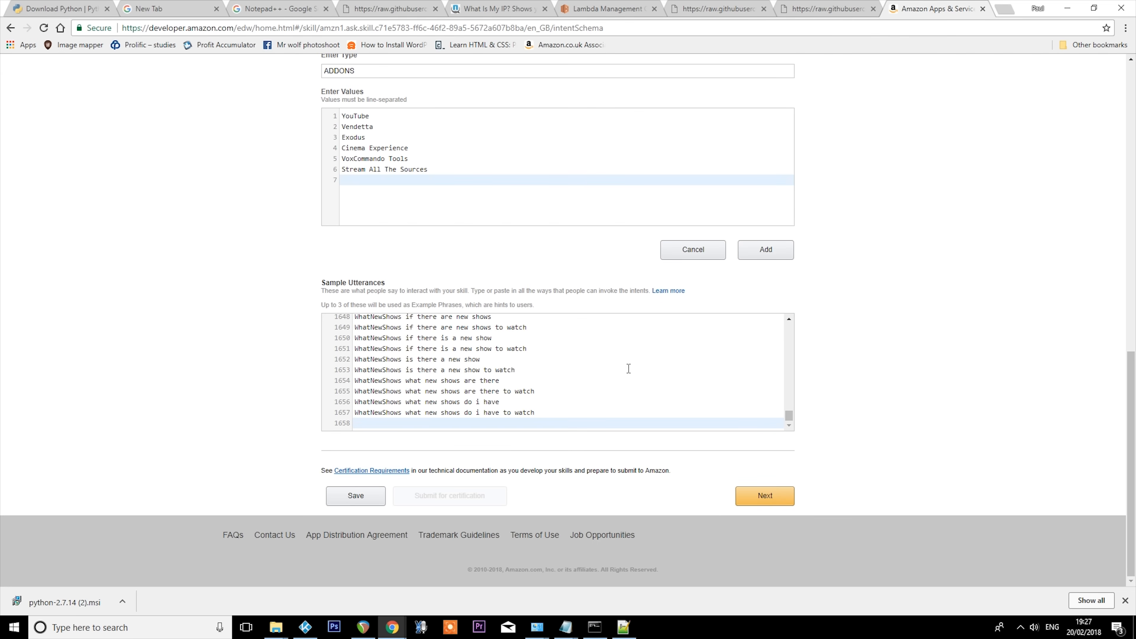
- Continue from the interaction model to the skill's Configuration page and set the service endpoint type to HTTPS
click(765, 495)
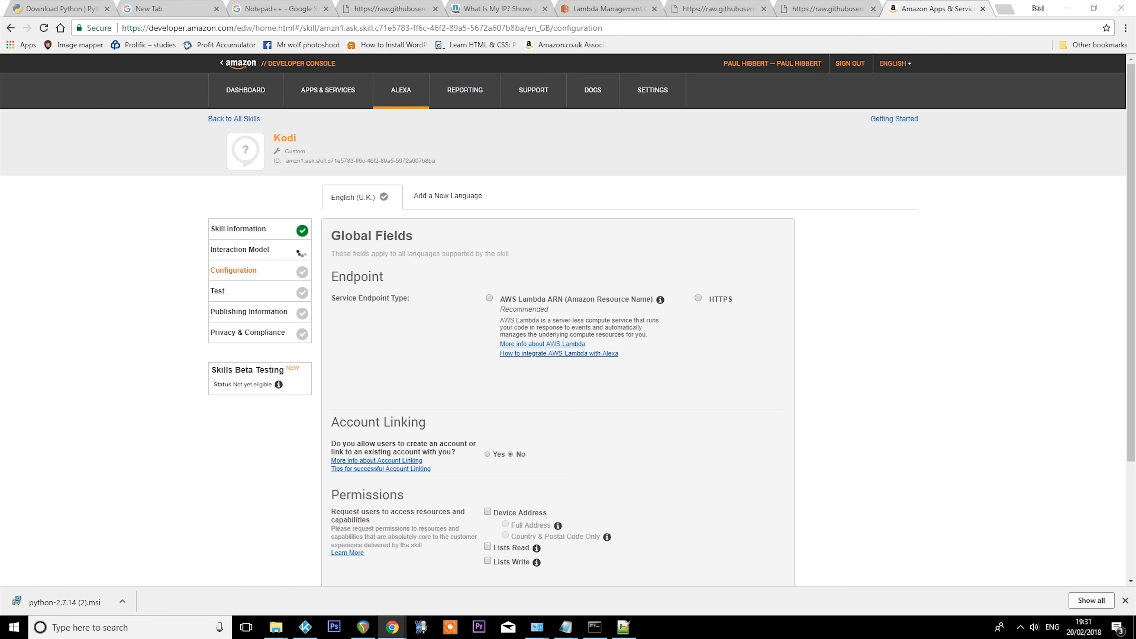
click(698, 298)
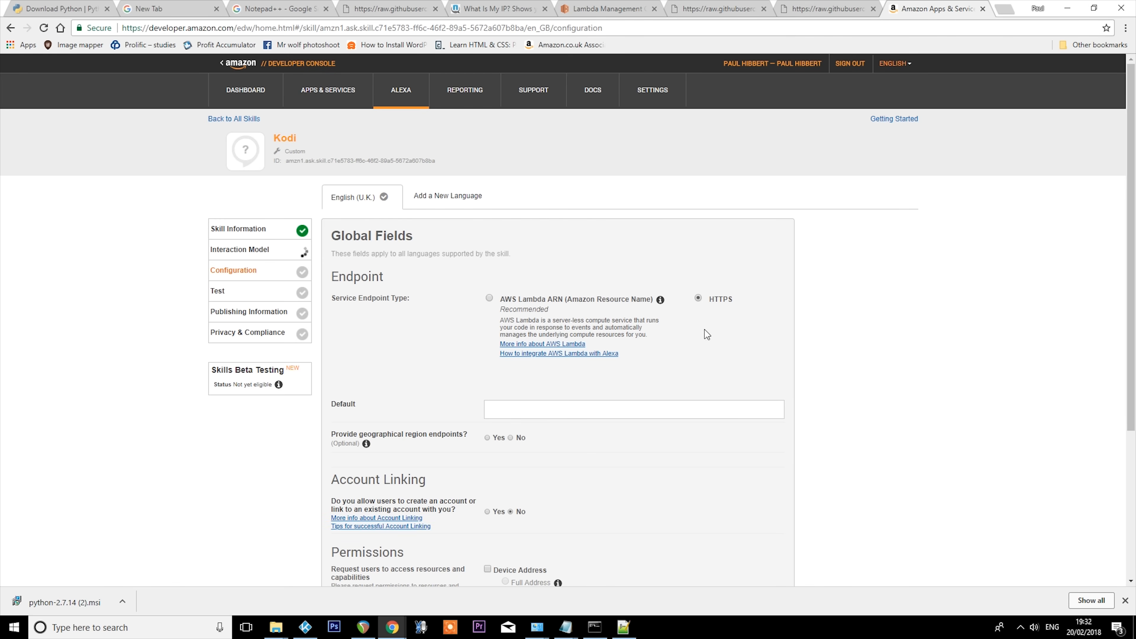
scroll(700, 462, down, 3)
click(692, 298)
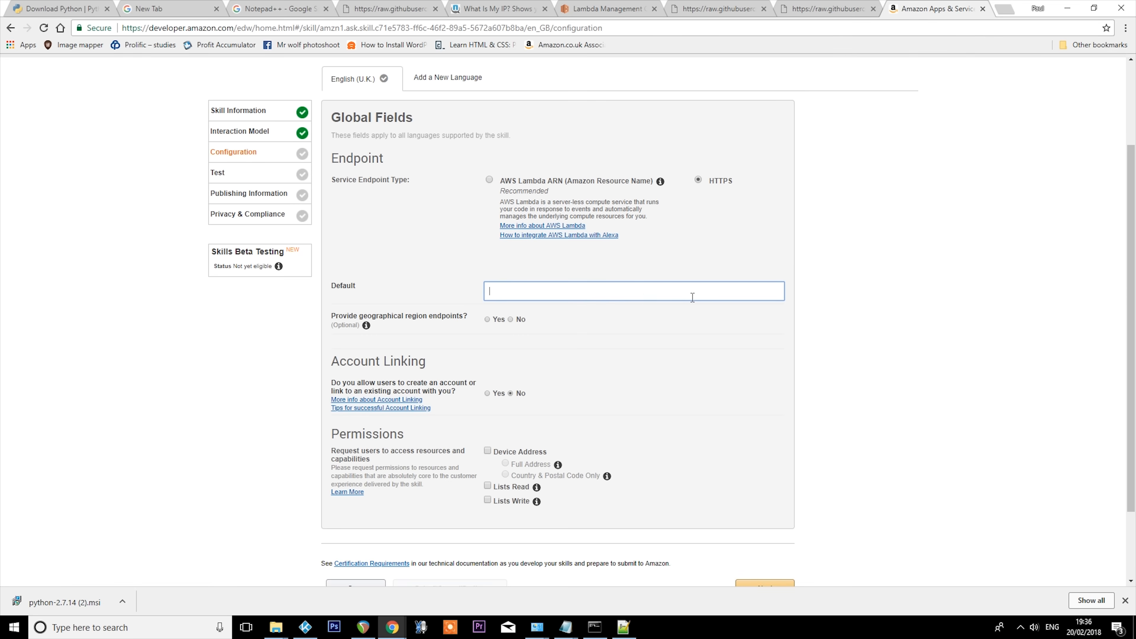
mouse_move(565, 626)
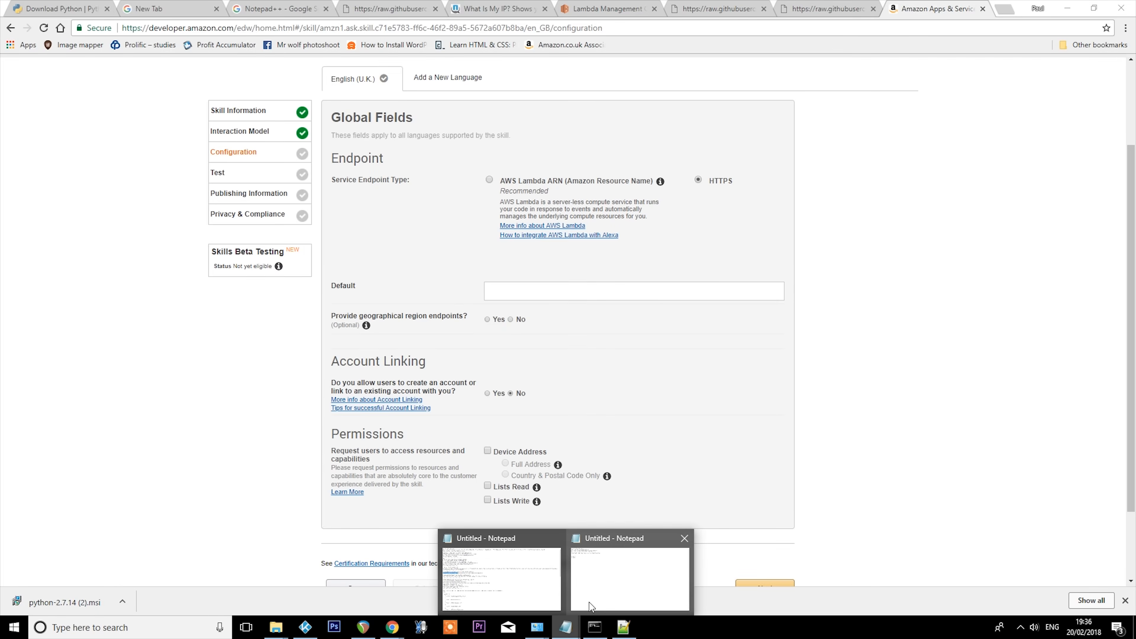
click(631, 573)
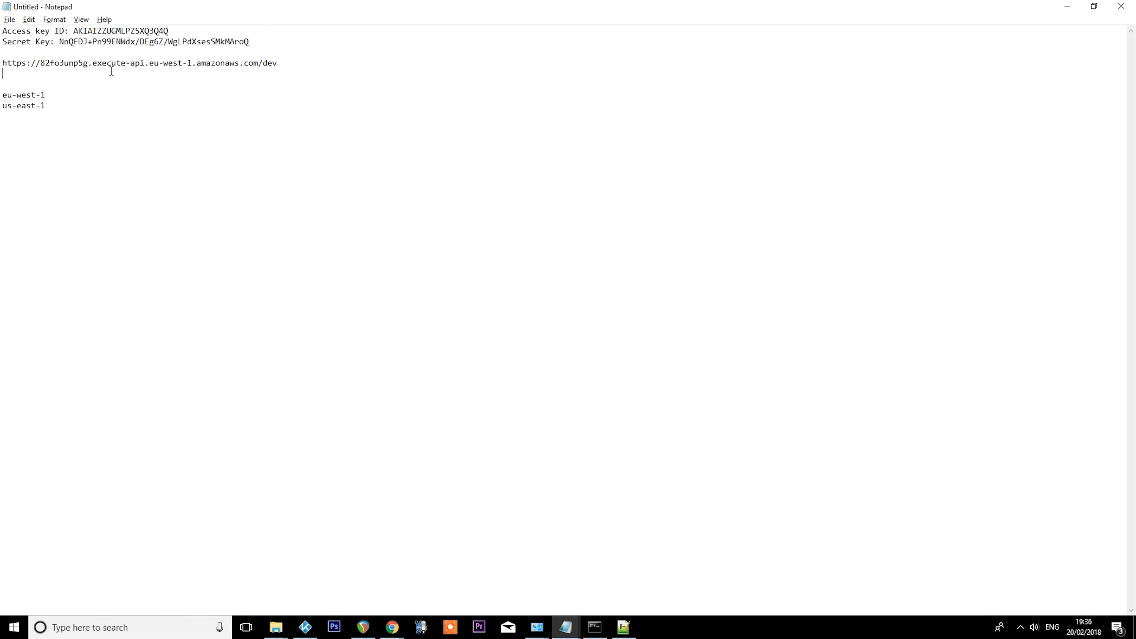
drag(112, 71, 3, 64)
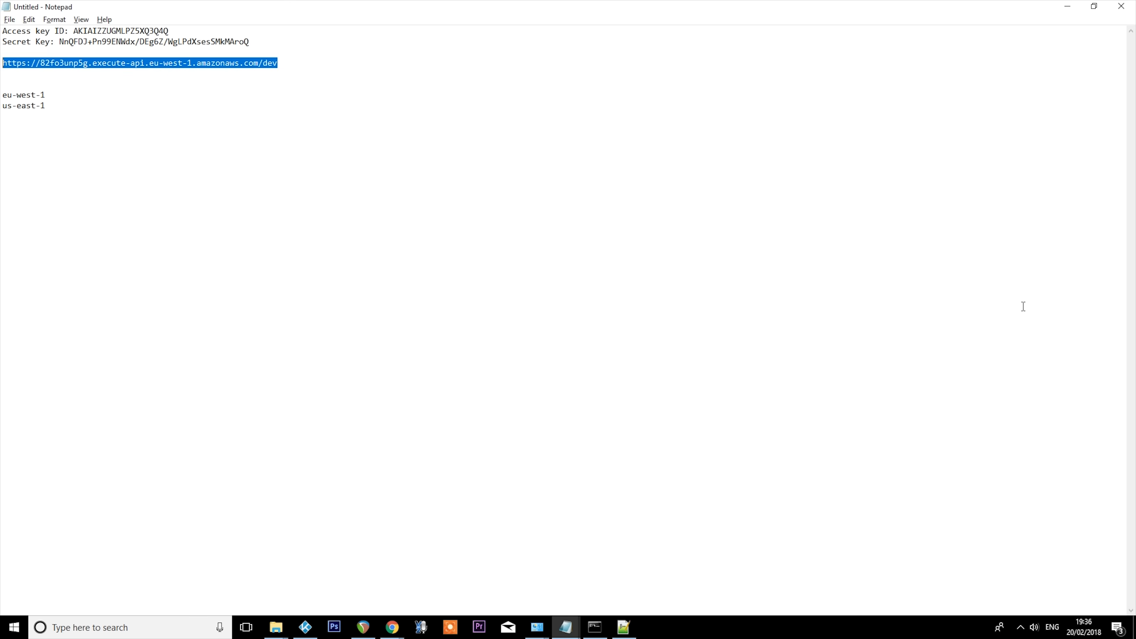
key(alt+Tab)
key(ctrl+v)
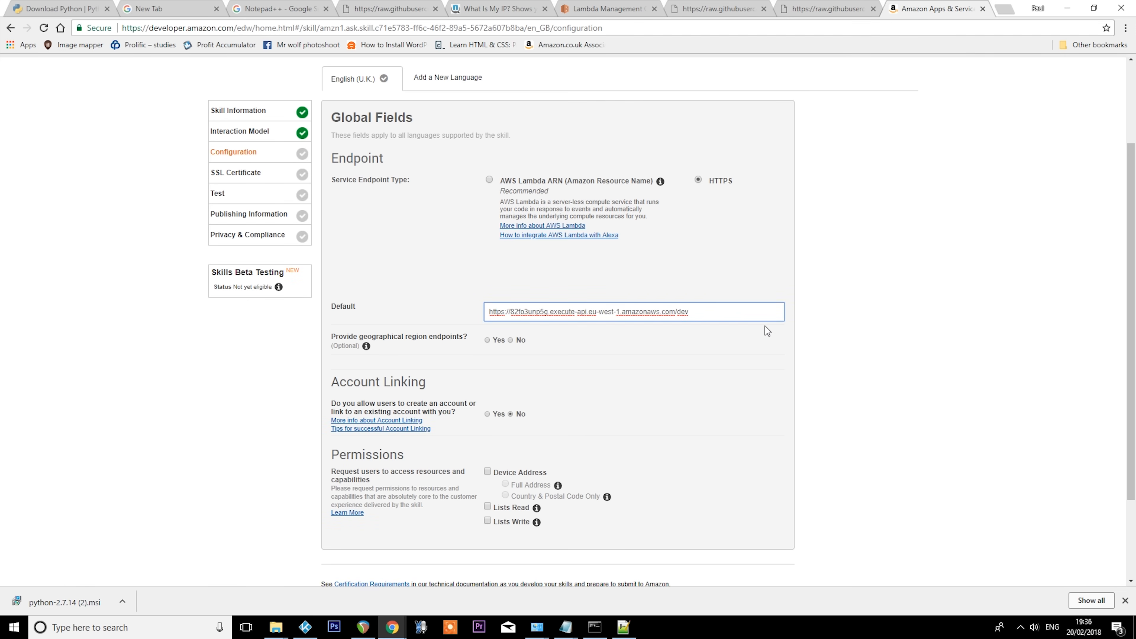
- Answer No to providing geographical region endpoints and continue to the SSL Certificate page
click(494, 331)
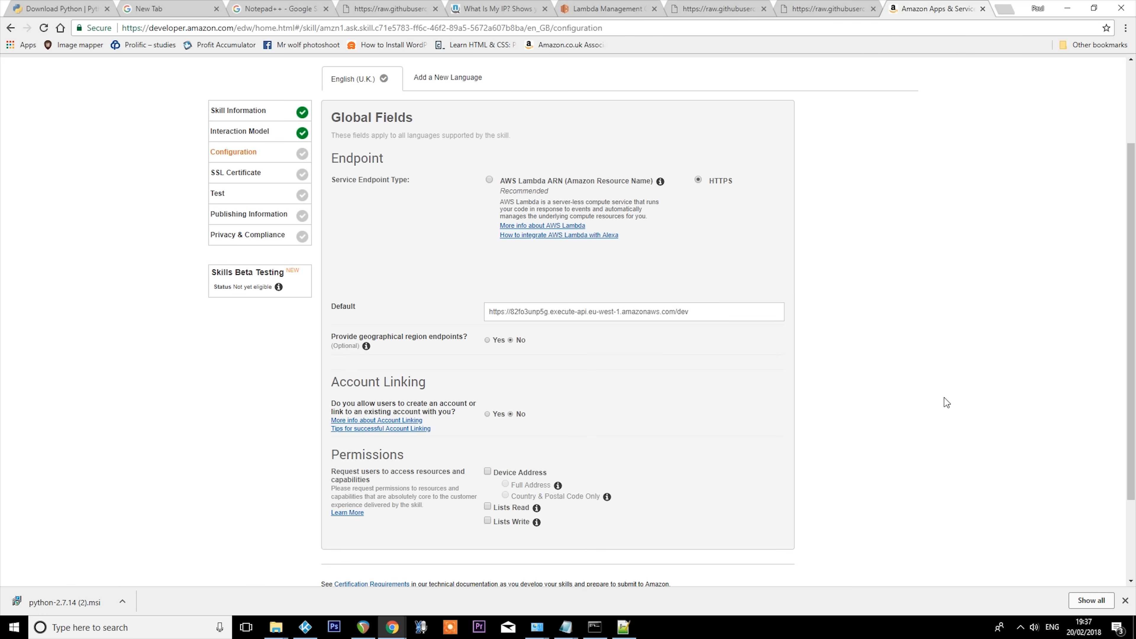
scroll(947, 402, down, 3)
click(758, 496)
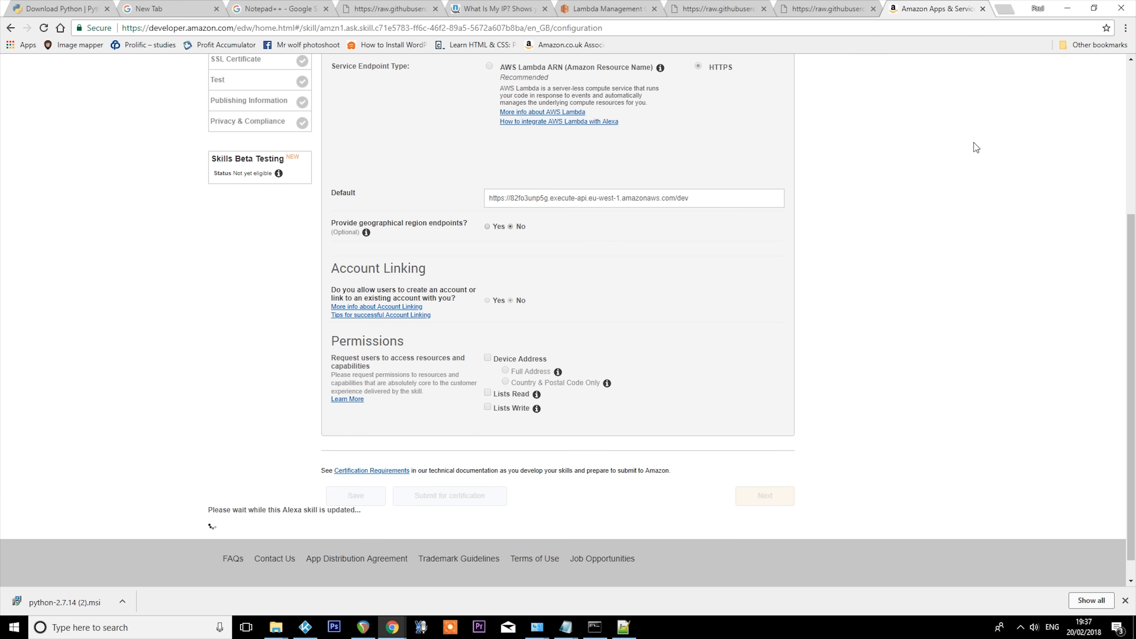
- Choose the endpoint's certificate option on the SSL Certificate page and continue past Test to Publishing Information
click(335, 289)
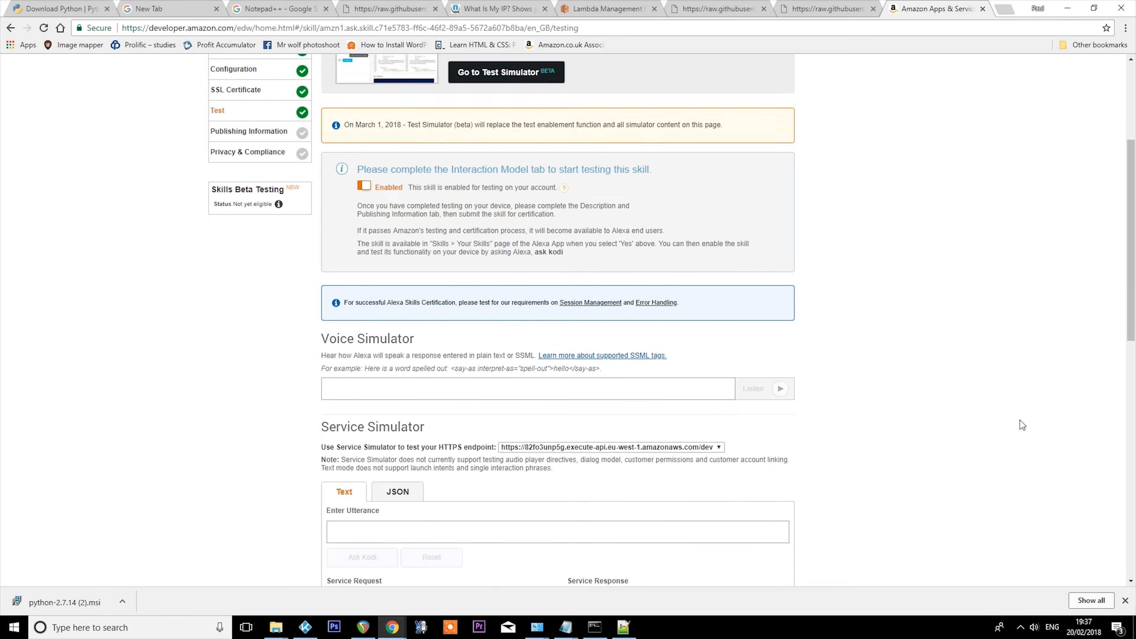
scroll(1020, 420, down, 10)
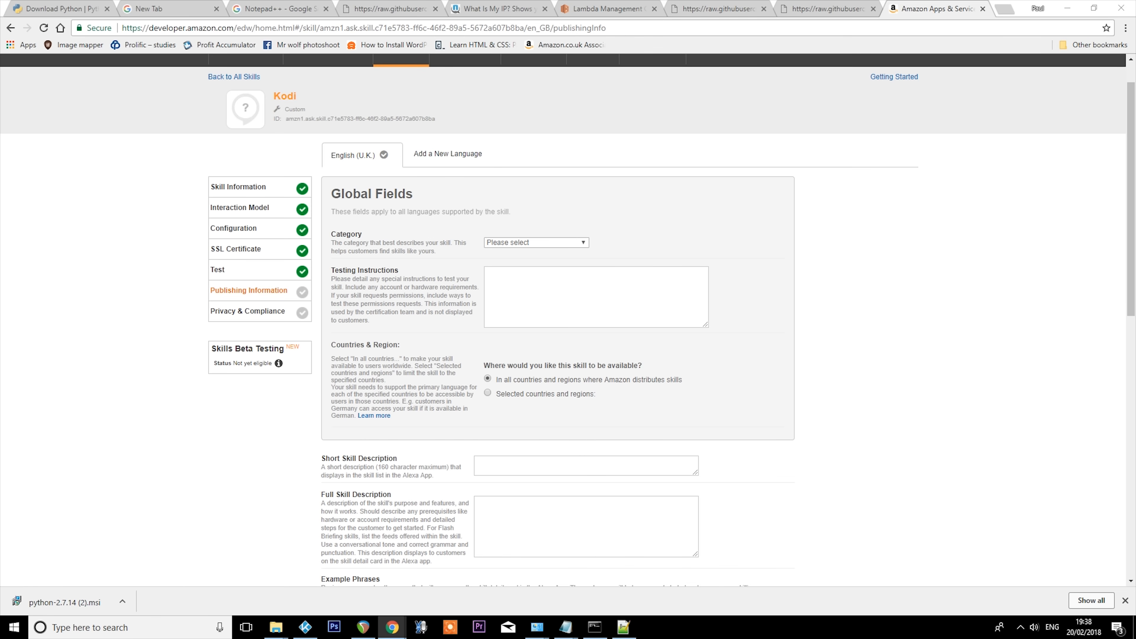
- Switch to the Kodi window
click(305, 627)
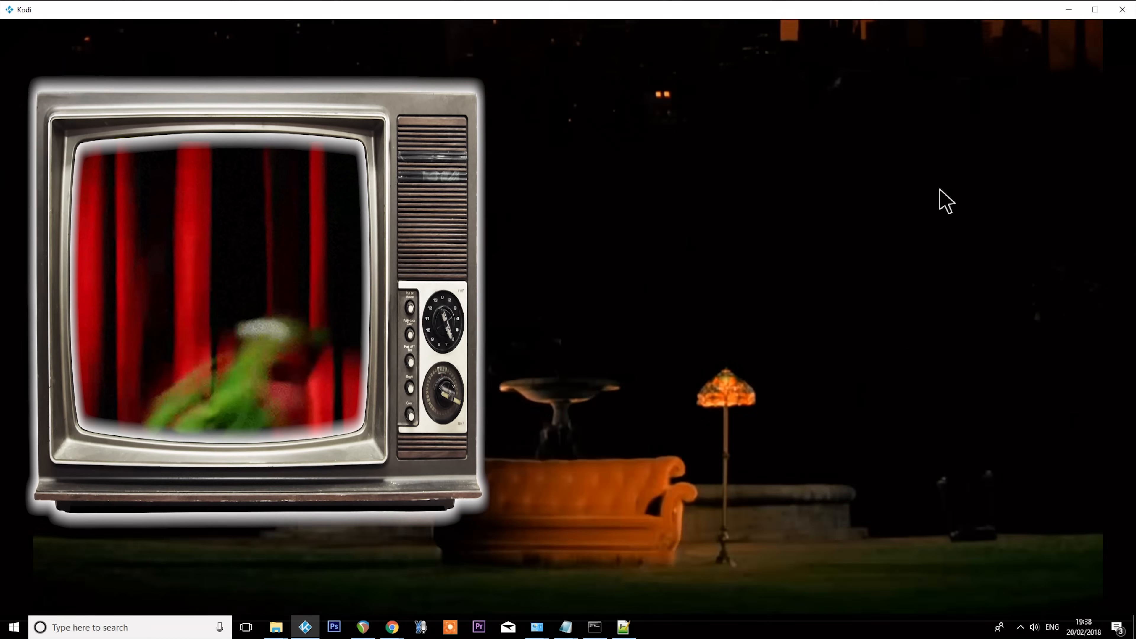